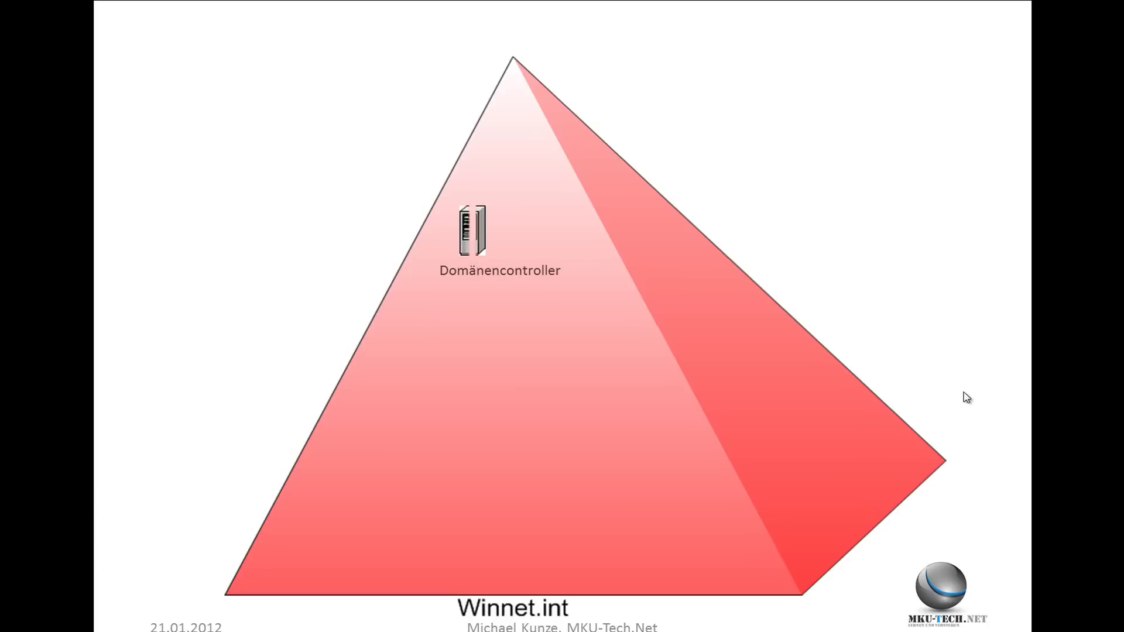
{"action": "key", "text": "space"}
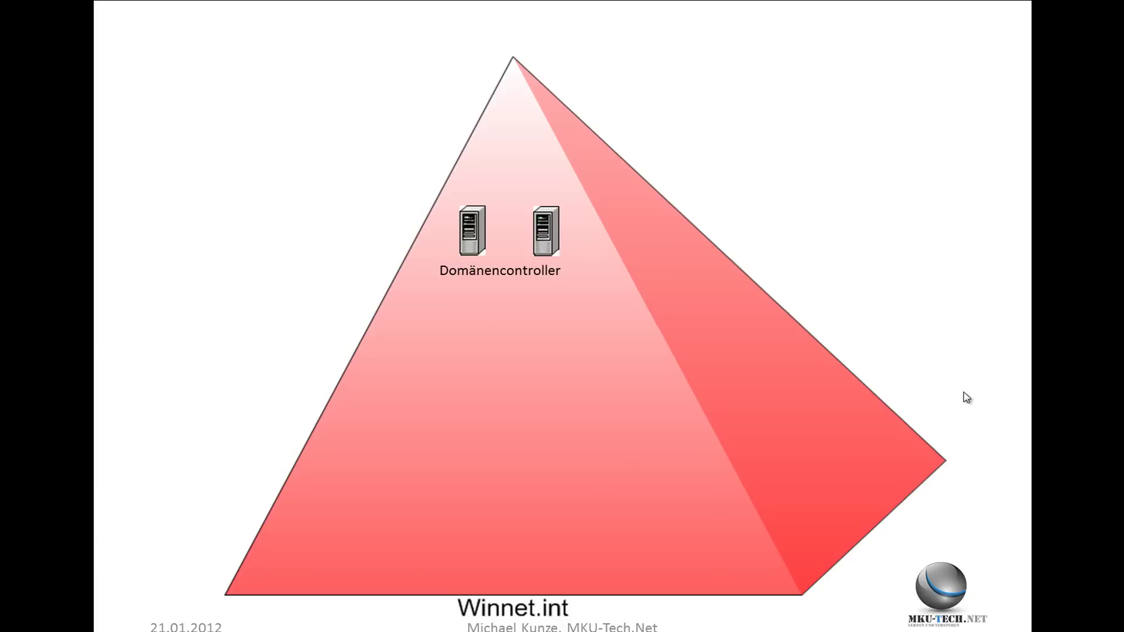
{"action": "key", "text": "space"}
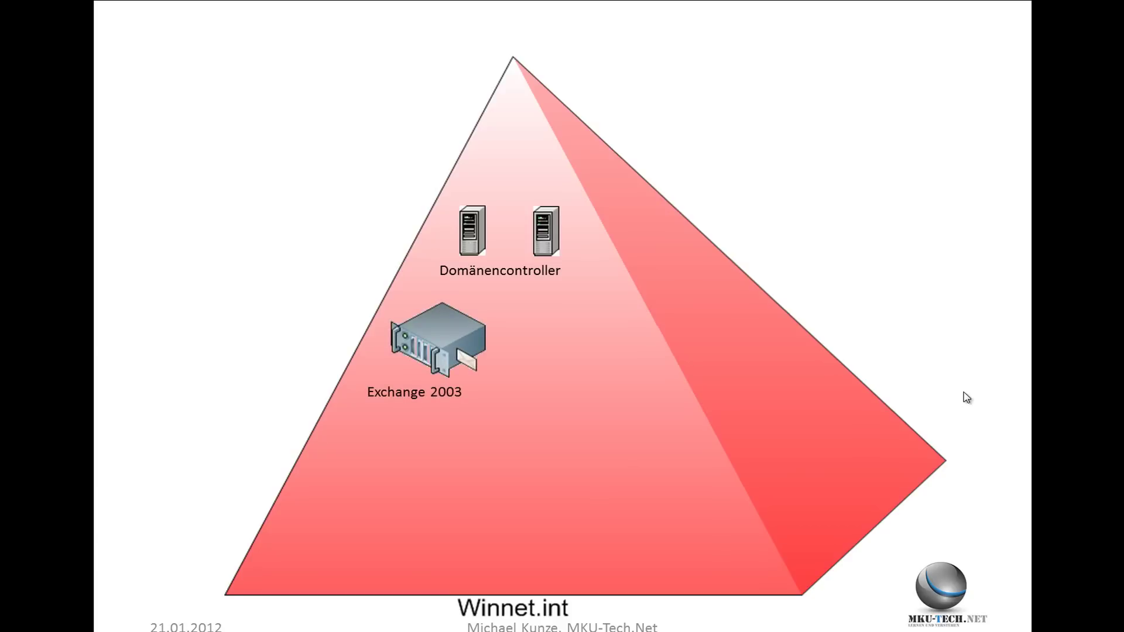
{"action": "key", "text": "space"}
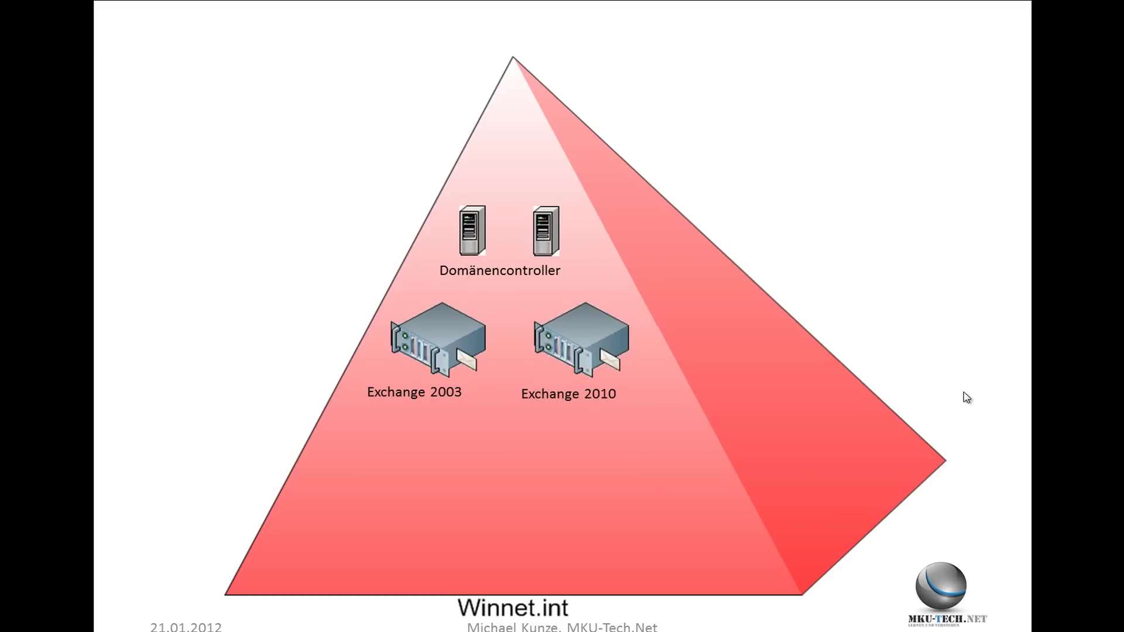
{"action": "key", "text": "space"}
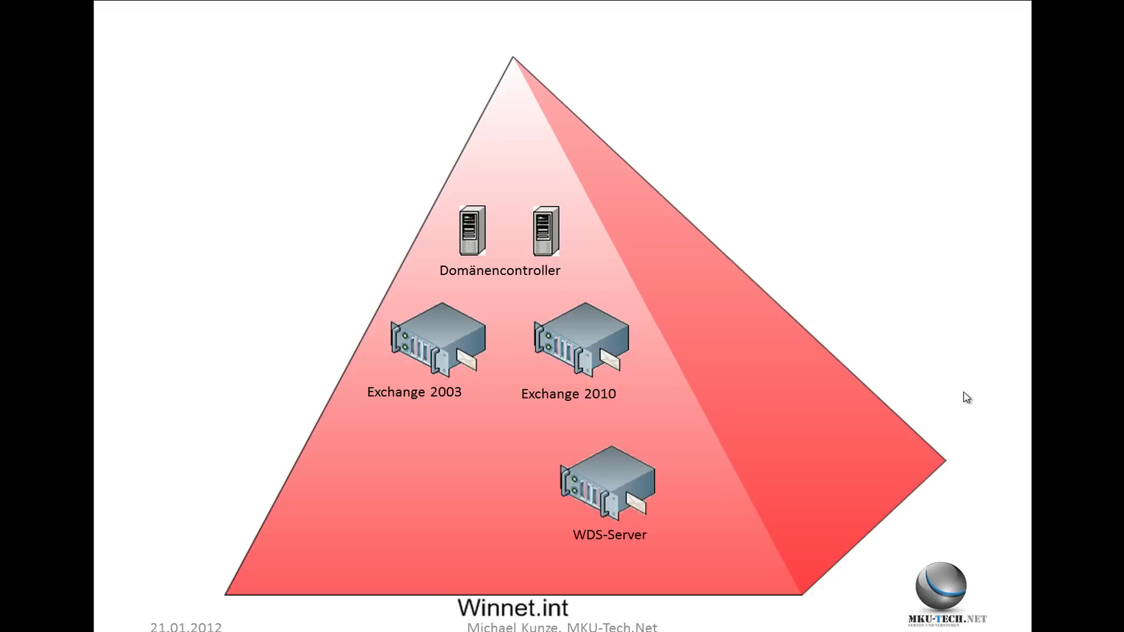
{"action": "key", "text": "space"}
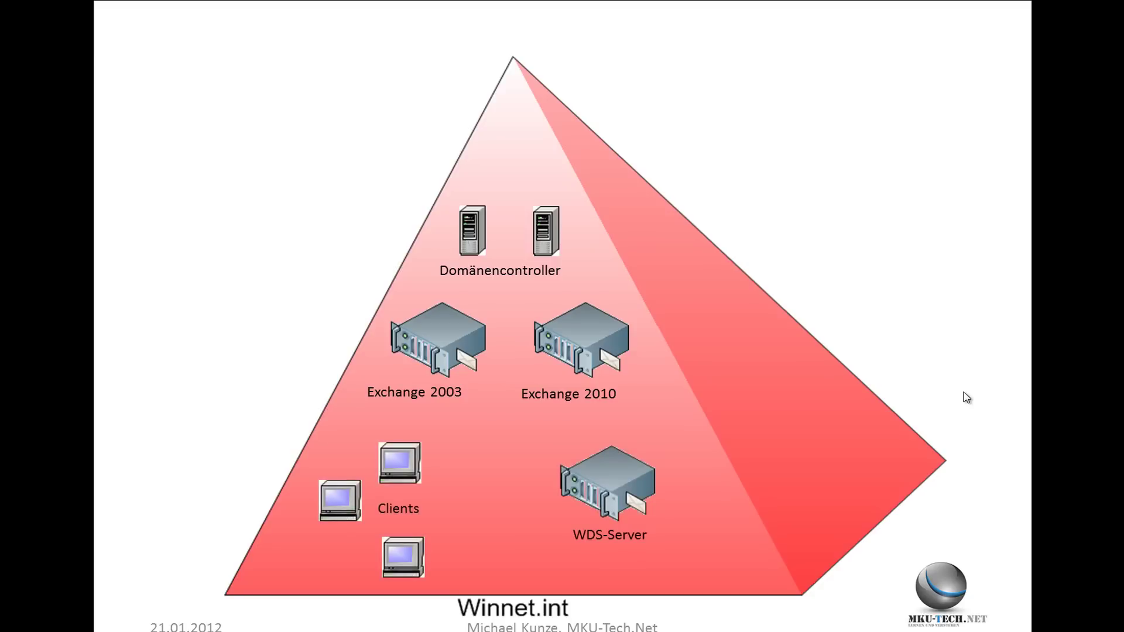
{"action": "left_click", "coordinate": [1010, 361]}
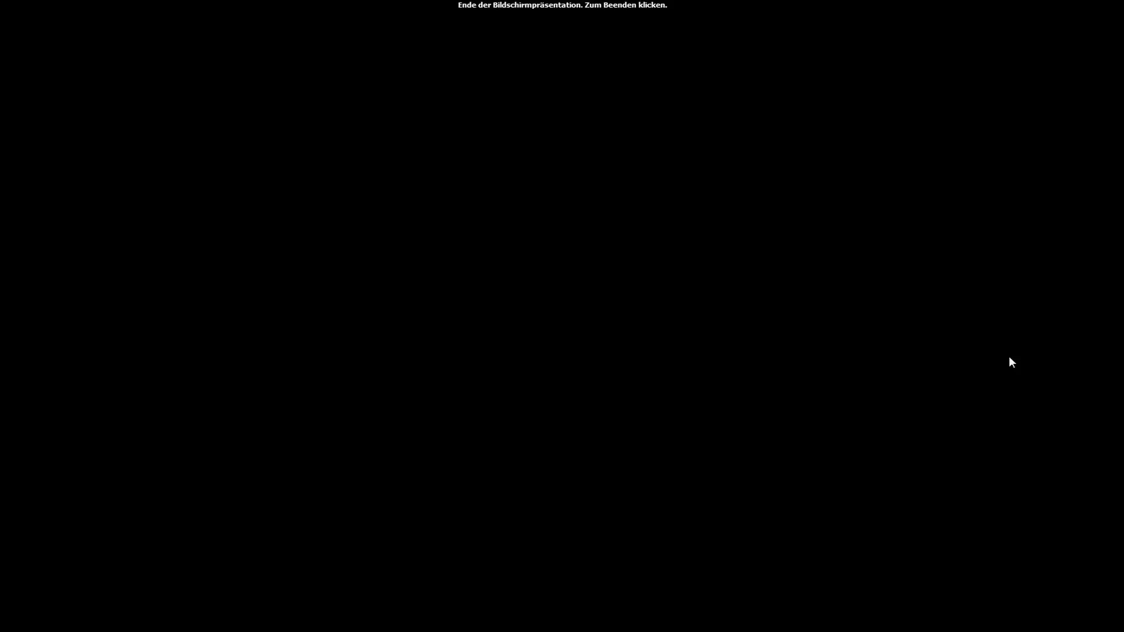
{"action": "left_click", "coordinate": [1009, 361]}
Switch to VMware Workstation and start a custom new virtual machine with Workstation 8.0 hardware compatibility
{"action": "left_click", "coordinate": [1066, 7]}
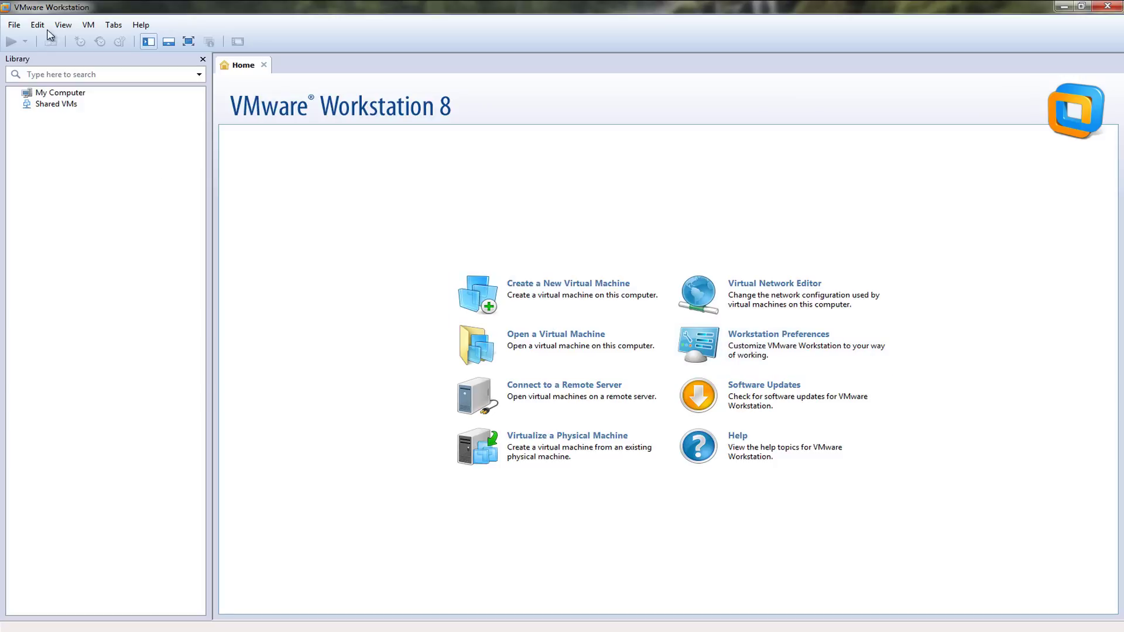
{"action": "left_click", "coordinate": [14, 25]}
{"action": "left_click", "coordinate": [56, 40]}
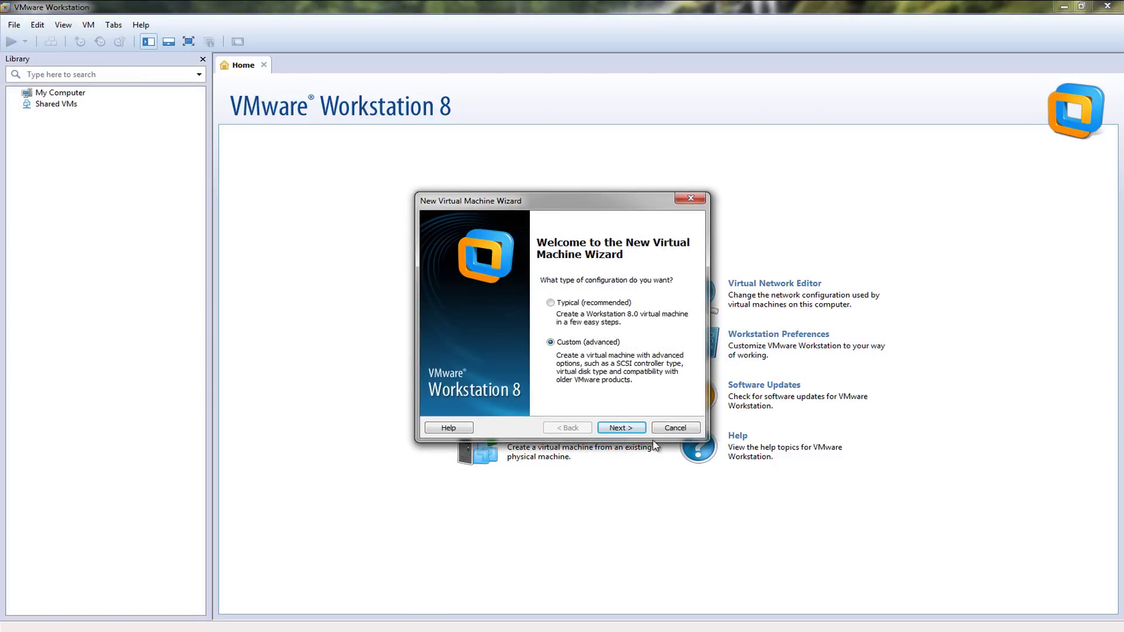
{"action": "left_click", "coordinate": [622, 428]}
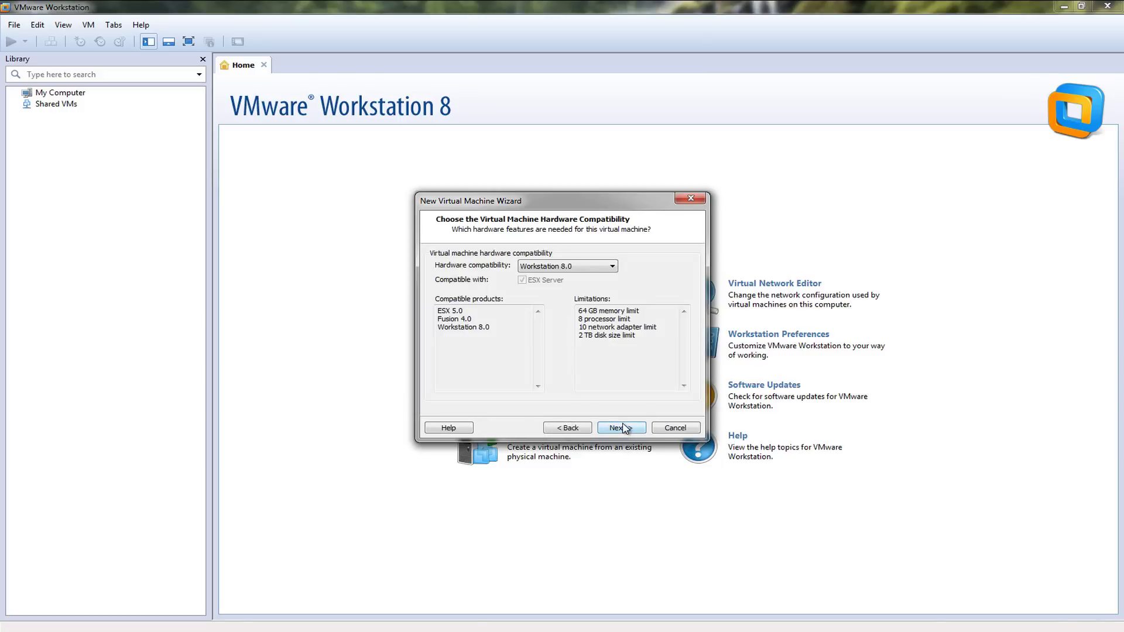
{"action": "left_click", "coordinate": [629, 431]}
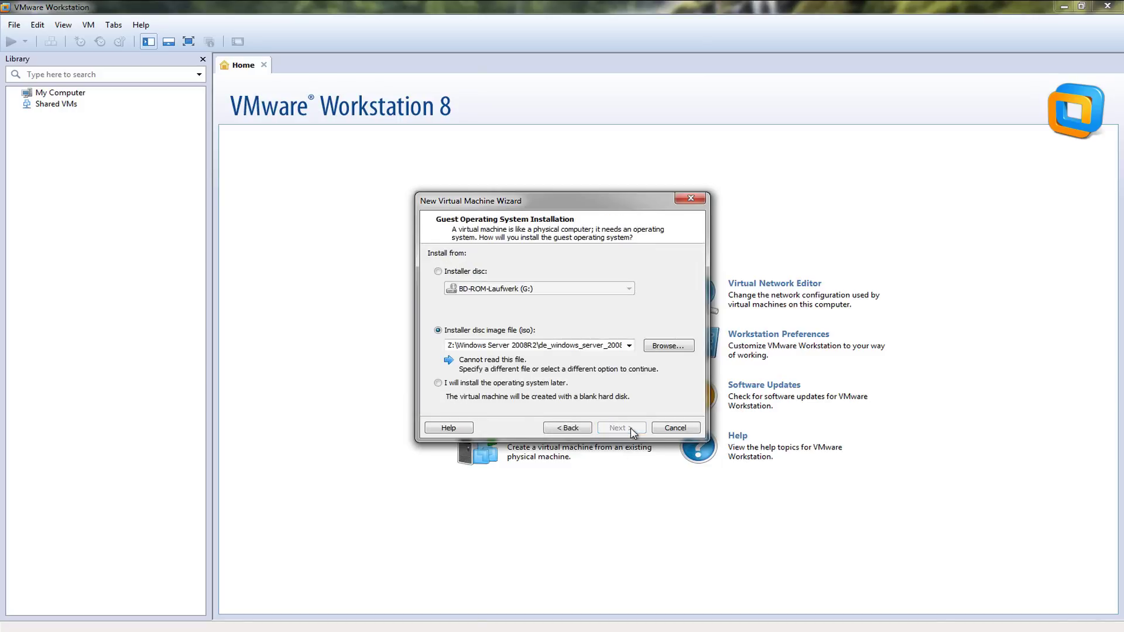
{"action": "key", "text": "alt+r"}
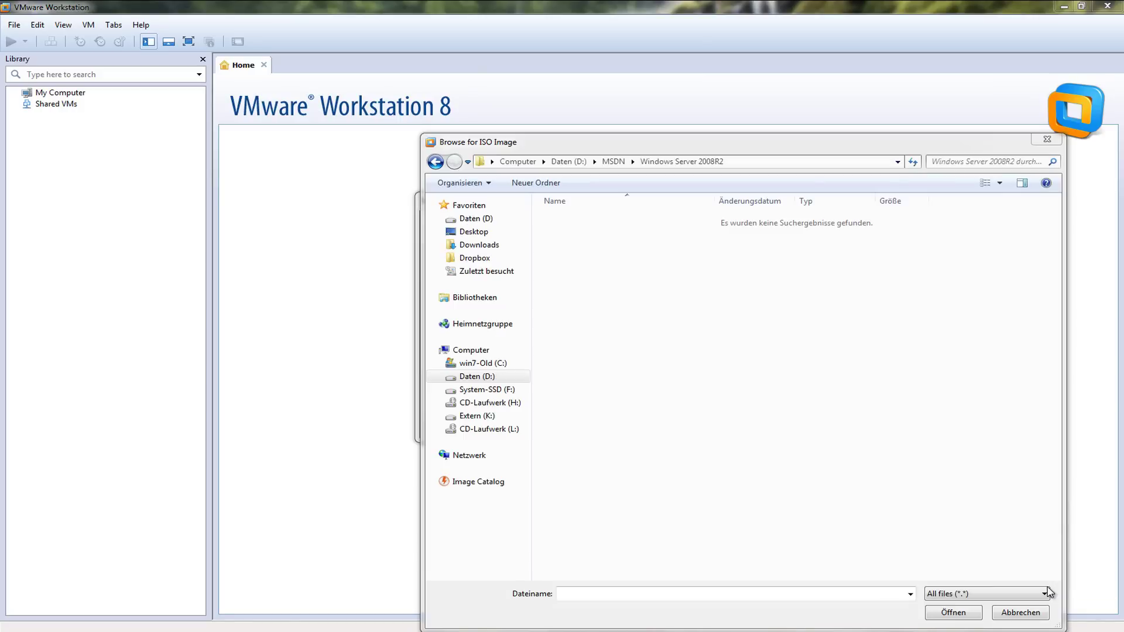
{"action": "key", "text": "Escape"}
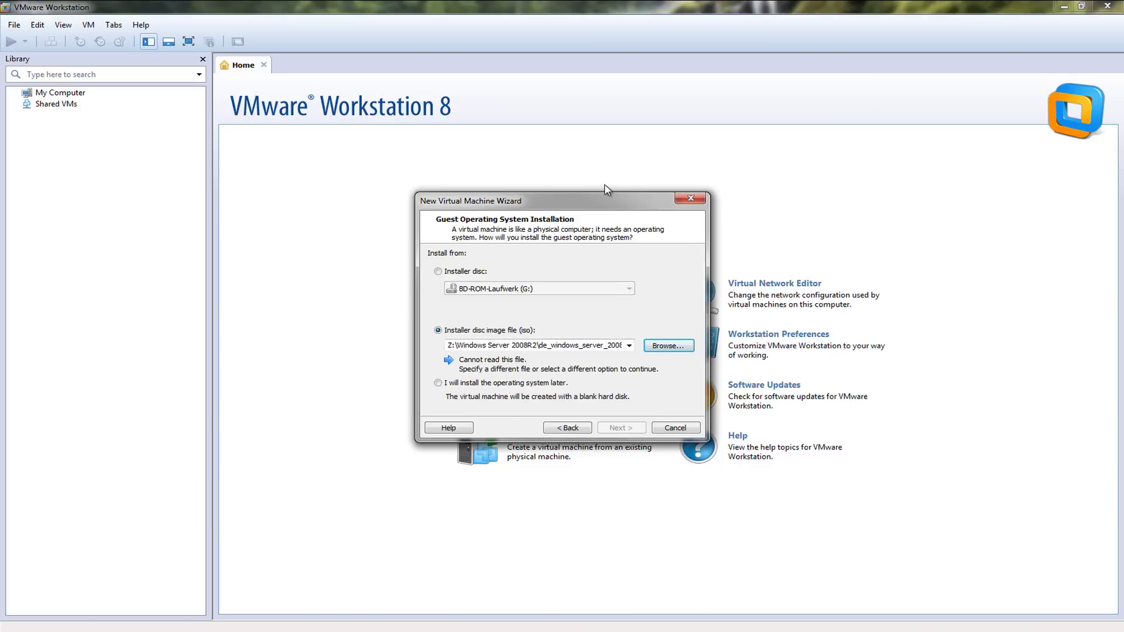
{"action": "left_click_drag", "start_coordinate": [609, 206], "coordinate": [586, 203]}
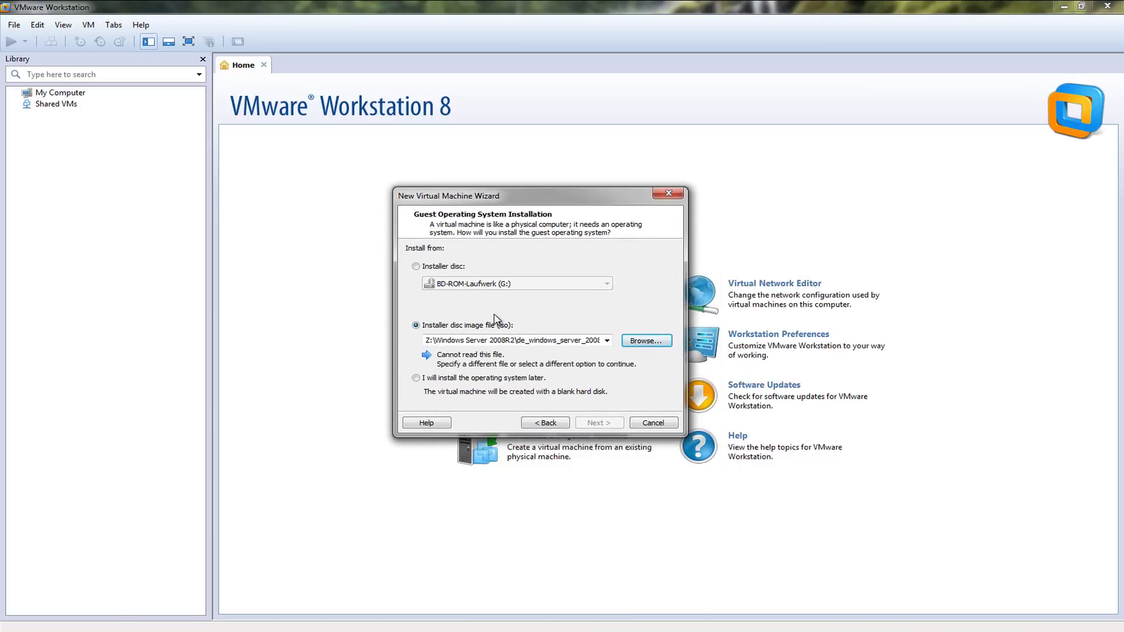
Set the installer disc image to de_windows_server_2008_r2_standard_enterprise_datacenter_web_vl_build_x64_dvd_x15-59762.iso from D:\MSDN\Windows Server 2008R2
{"action": "left_click", "coordinate": [649, 343]}
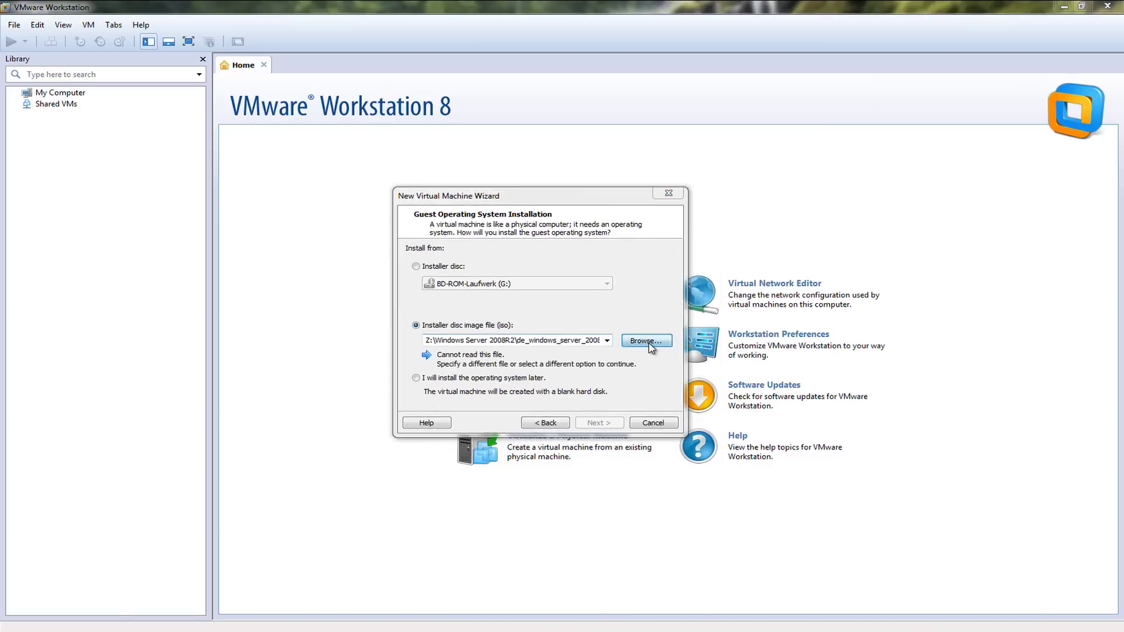
{"action": "left_click", "coordinate": [460, 378]}
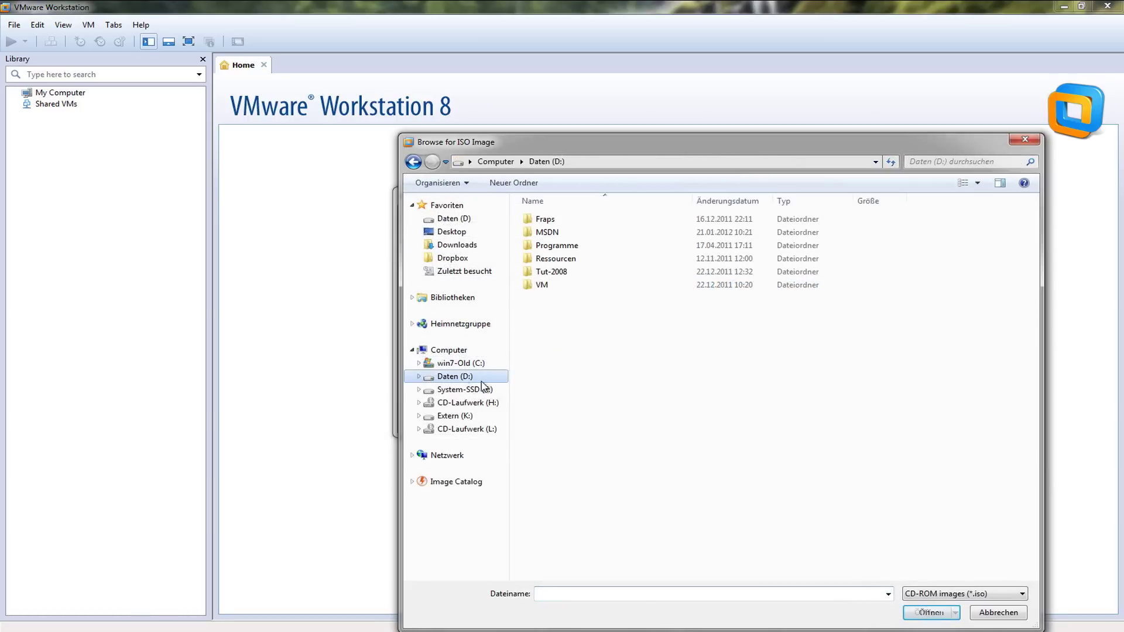
{"action": "double_click", "coordinate": [553, 232]}
{"action": "double_click", "coordinate": [556, 221]}
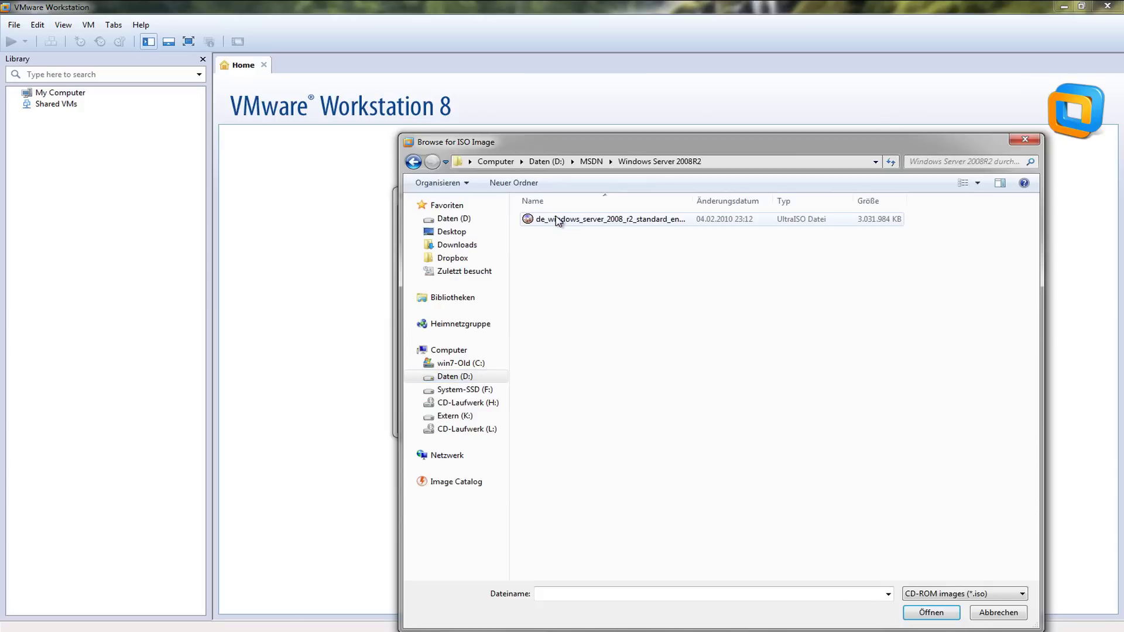
{"action": "left_click", "coordinate": [556, 220]}
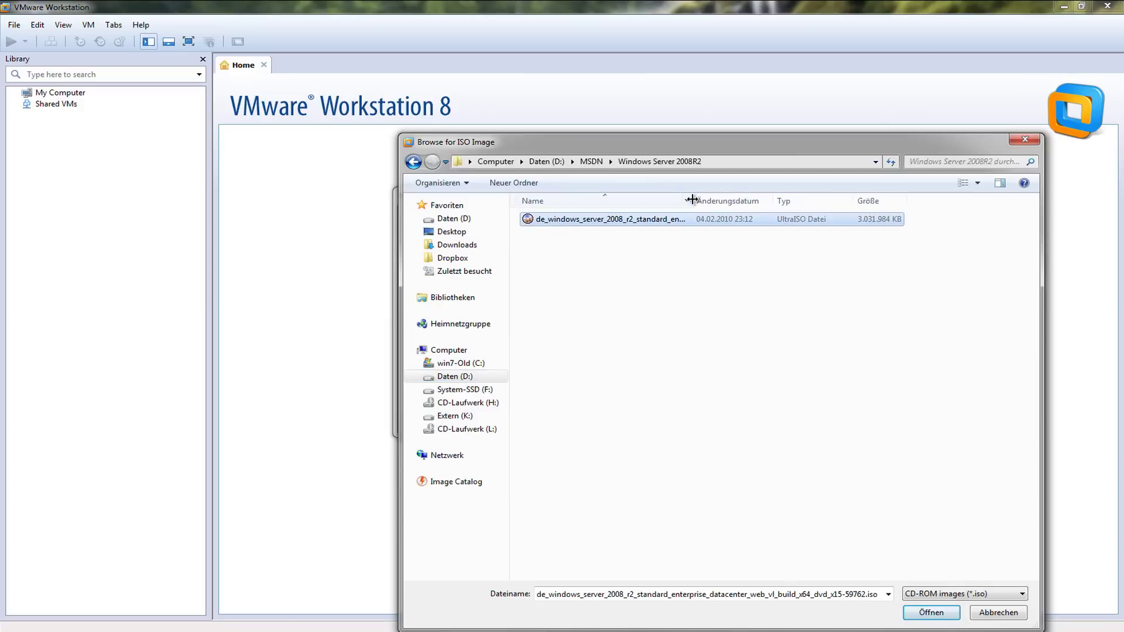
{"action": "left_click_drag", "start_coordinate": [694, 200], "coordinate": [808, 200]}
{"action": "double_click", "coordinate": [743, 220]}
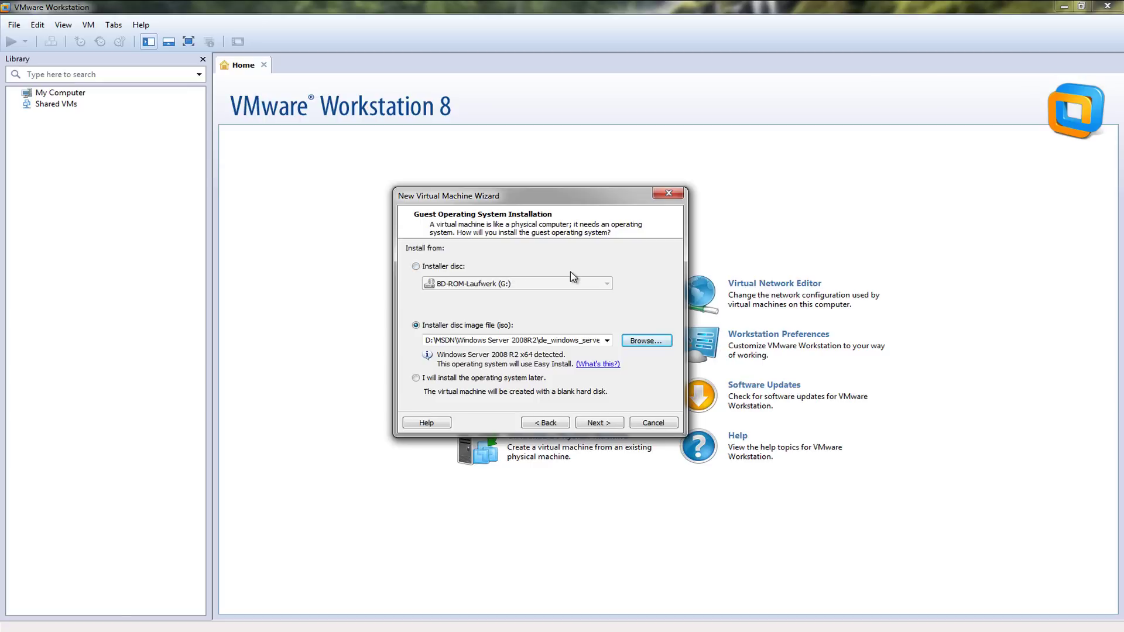
{"action": "key", "text": "Tab"}
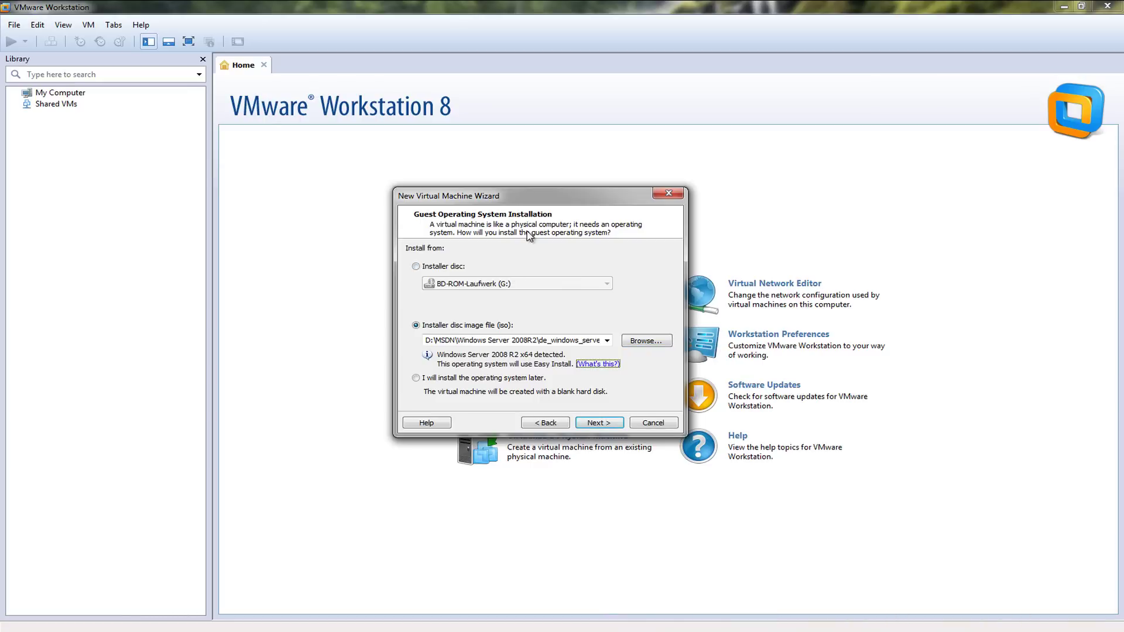
{"action": "left_click_drag", "start_coordinate": [549, 203], "coordinate": [533, 197]}
Look through the MSDN folder on the Extern (K:) drive and the contents of System-SSD (F:) in Windows Explorer
{"action": "key", "text": "super+e"}
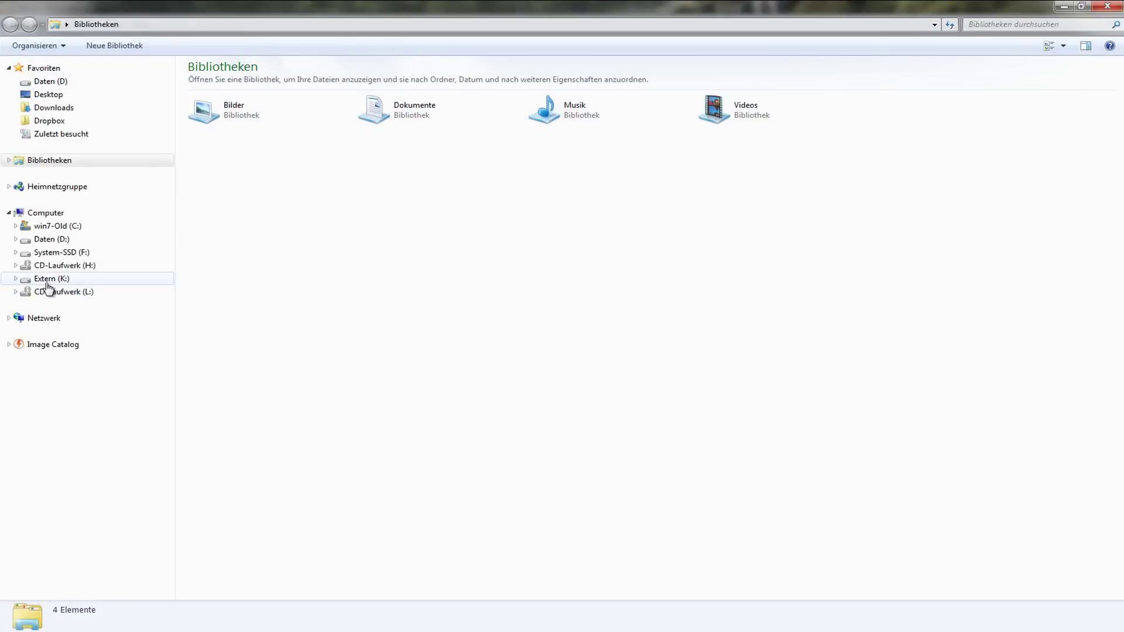
{"action": "left_click", "coordinate": [56, 279]}
{"action": "double_click", "coordinate": [211, 147]}
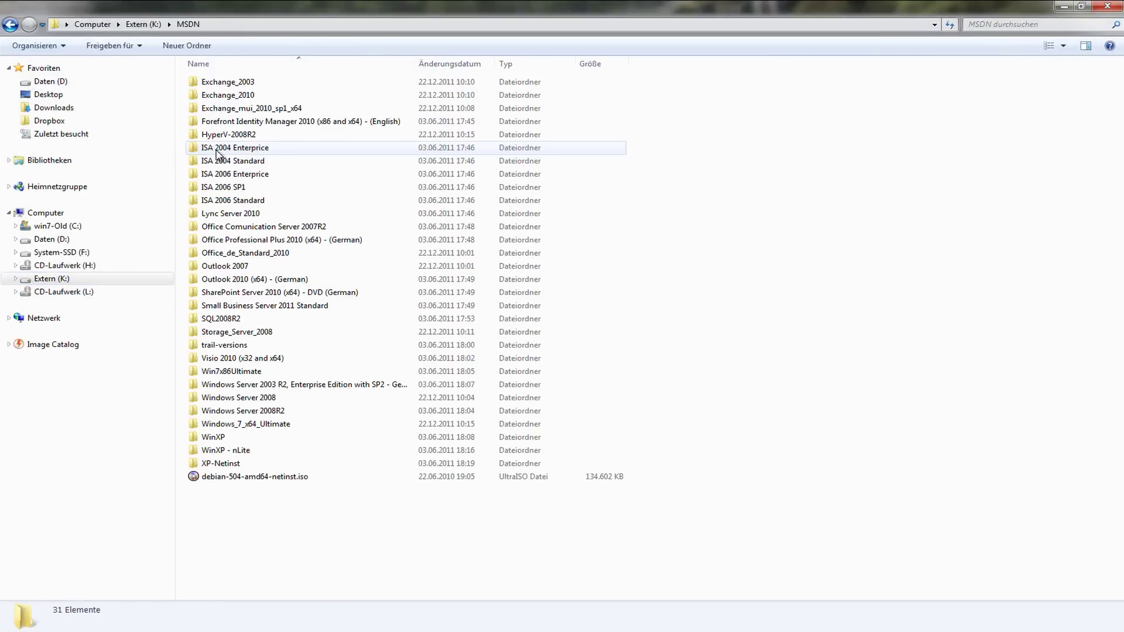
{"action": "double_click", "coordinate": [380, 12]}
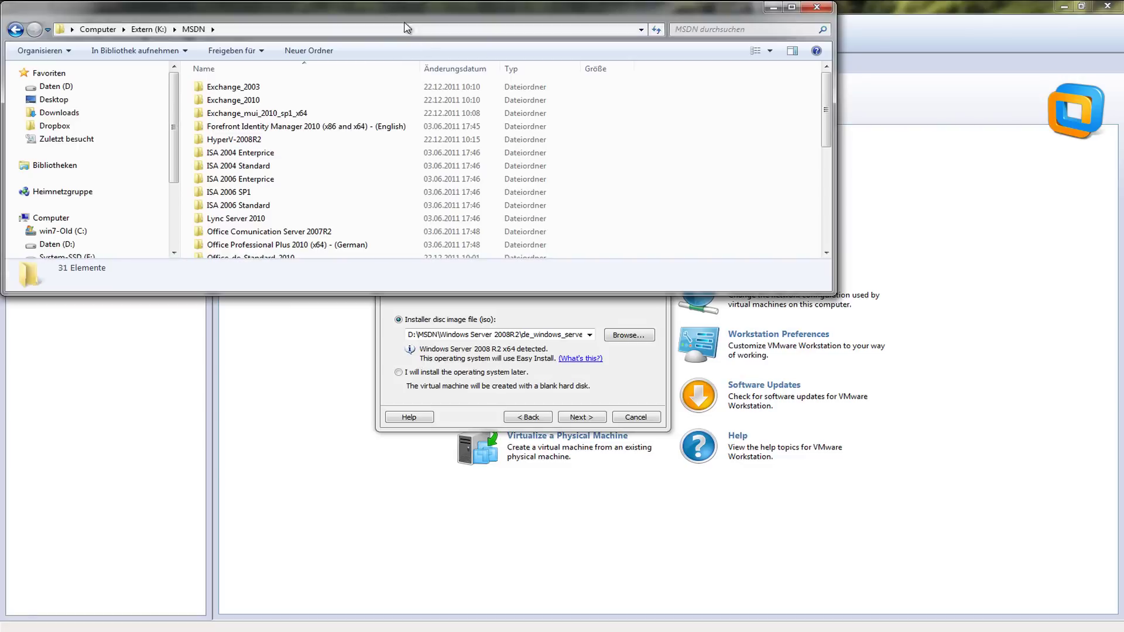
{"action": "left_click_drag", "start_coordinate": [982, 327], "coordinate": [924, 548]}
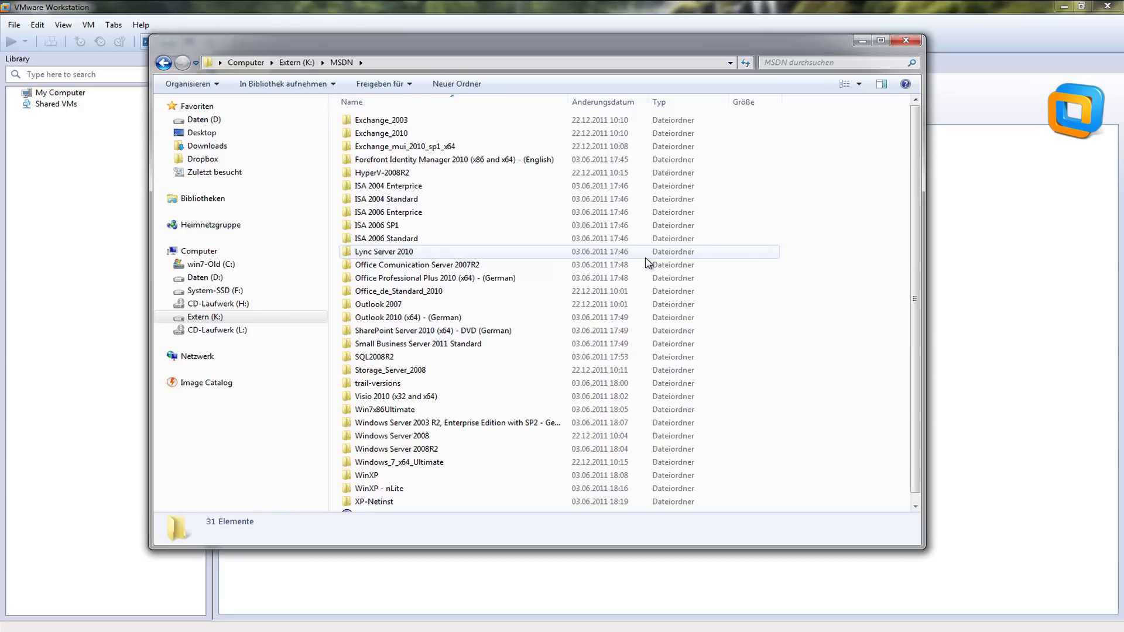
{"action": "left_click", "coordinate": [226, 291]}
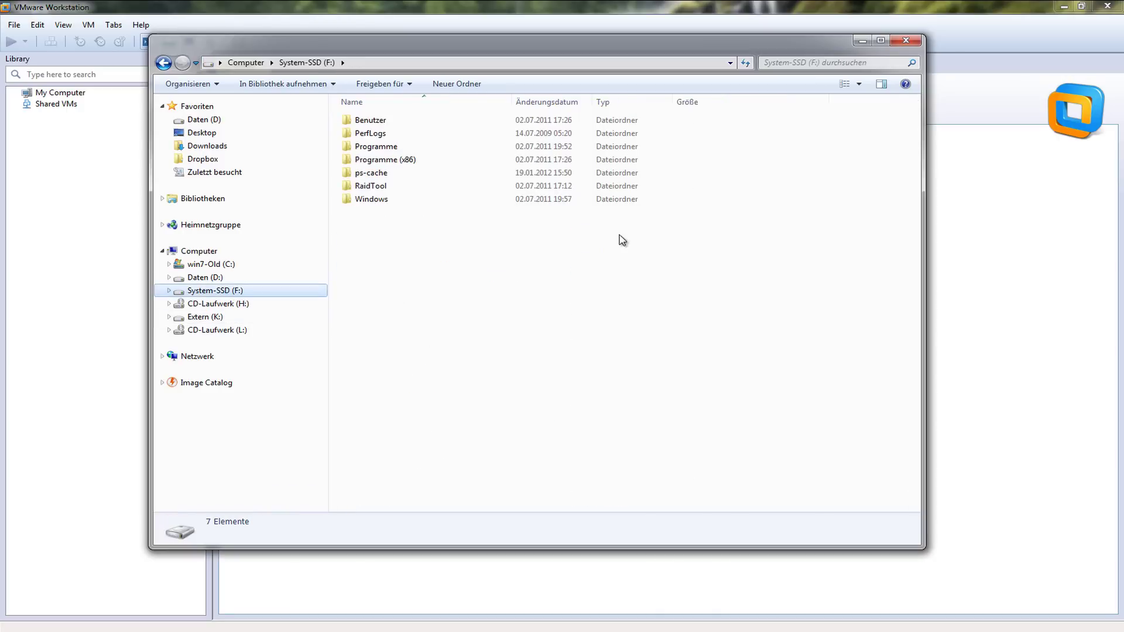
{"action": "left_click", "coordinate": [914, 41]}
{"action": "left_click_drag", "start_coordinate": [563, 200], "coordinate": [535, 148]}
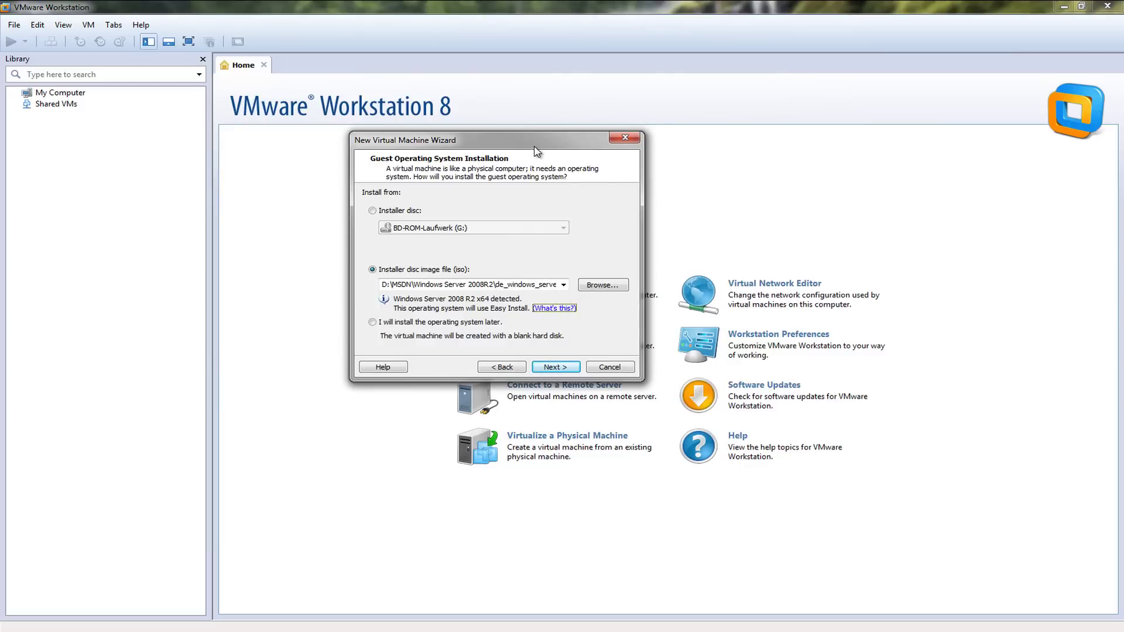
{"action": "left_click_drag", "start_coordinate": [536, 151], "coordinate": [520, 182]}
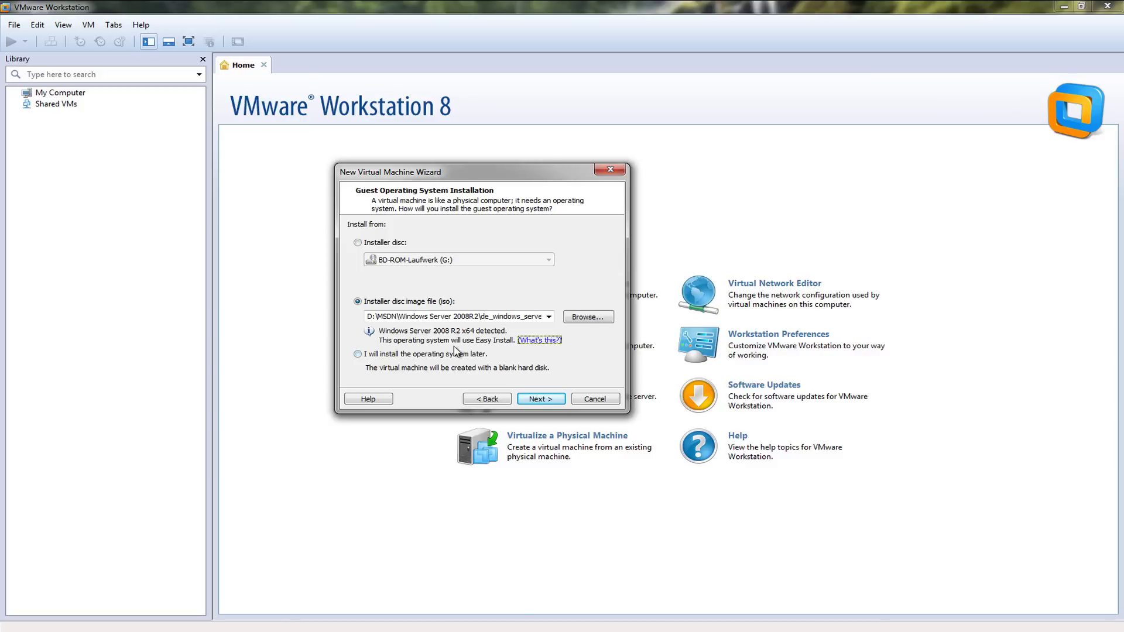
Read the help page about the Easy Install information for Windows and Linux guests, then return to the wizard
{"action": "left_click", "coordinate": [539, 341]}
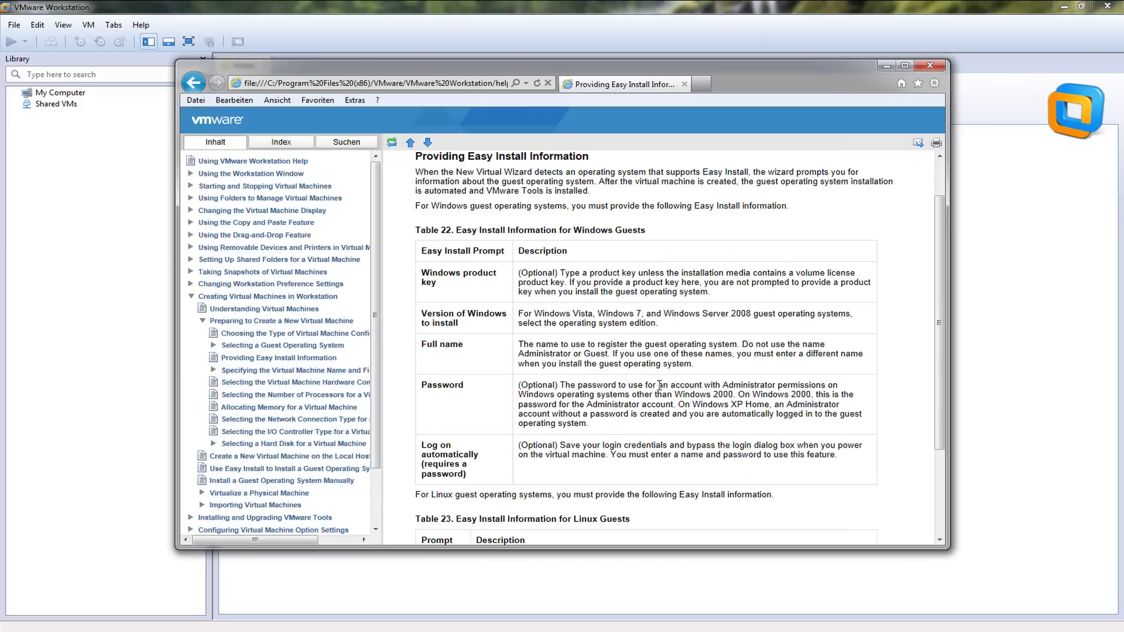
{"action": "scroll", "coordinate": [672, 386], "scroll_direction": "down", "scroll_amount": 2}
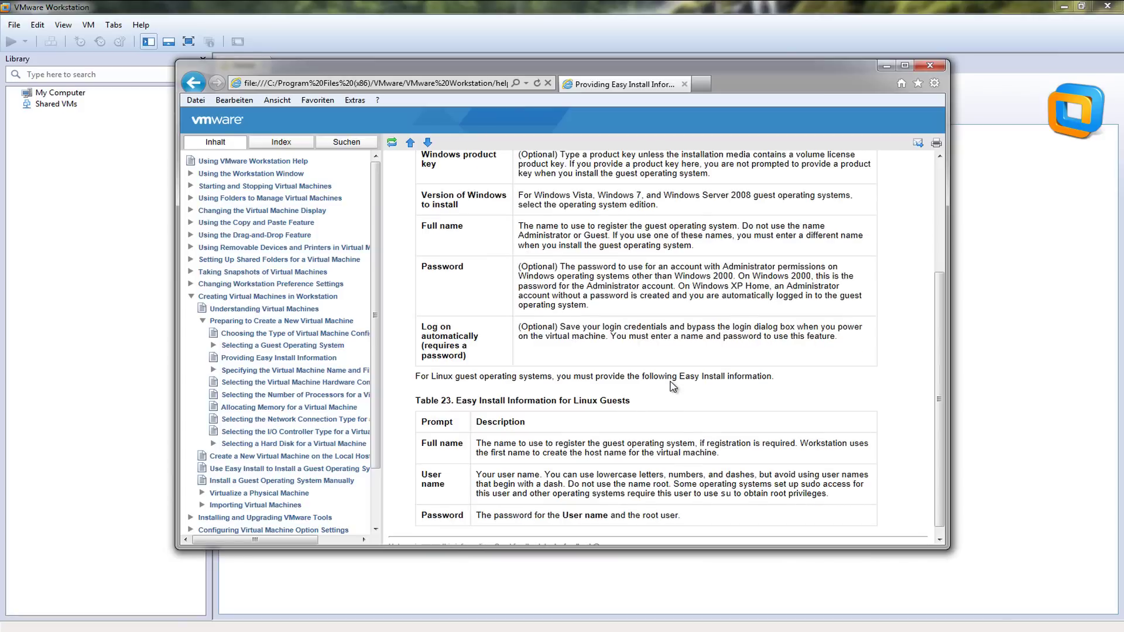
{"action": "left_click", "coordinate": [929, 66]}
{"action": "left_click_drag", "start_coordinate": [559, 179], "coordinate": [581, 188]}
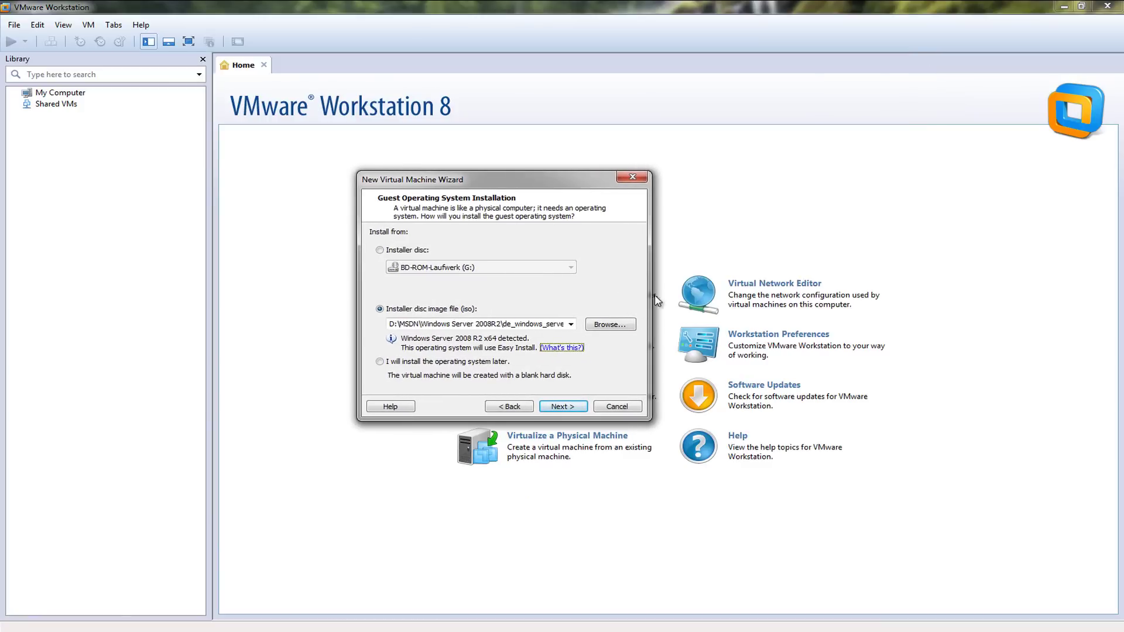
Continue to the Easy Install information and clear the prefilled full name
{"action": "left_click", "coordinate": [562, 407]}
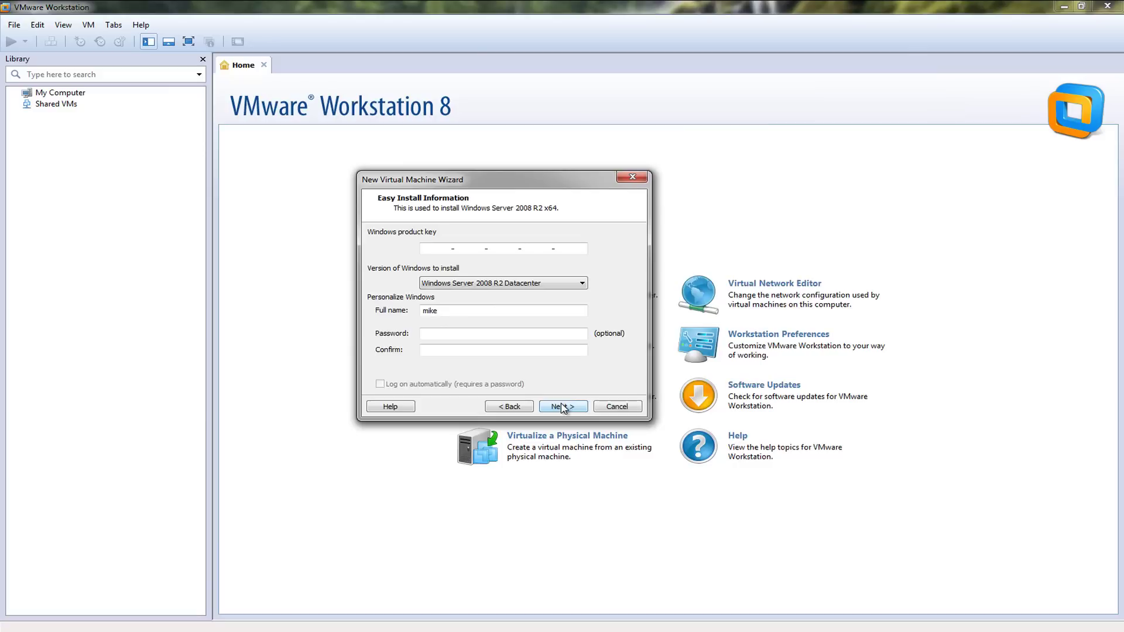
{"action": "key", "text": "Tab"}
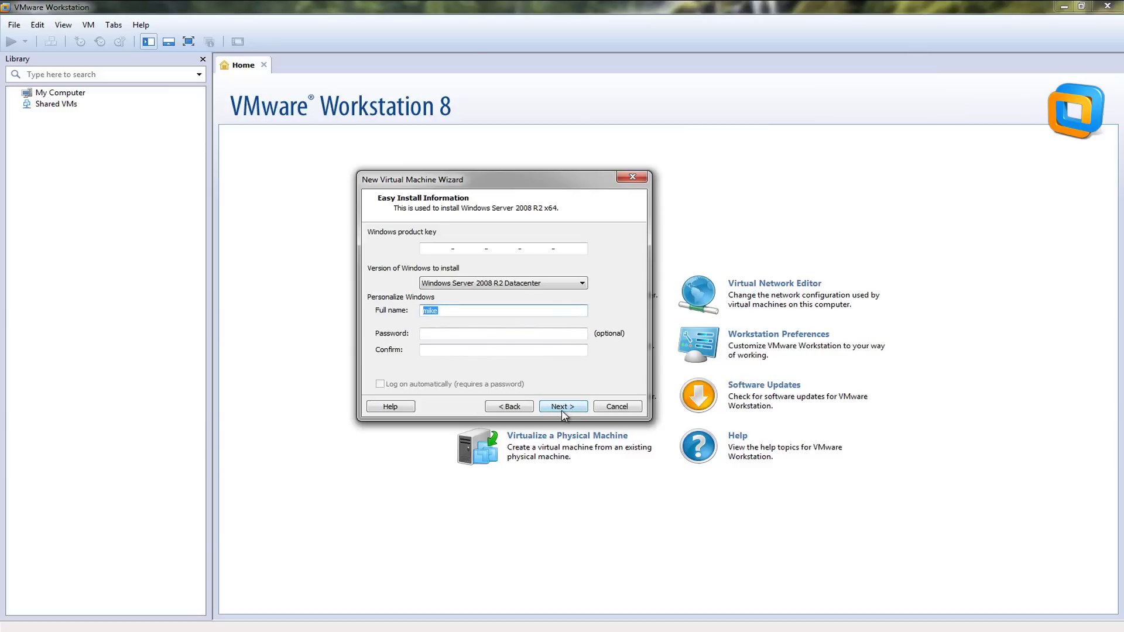
{"action": "key", "text": "BackSpace"}
{"action": "left_click", "coordinate": [504, 349]}
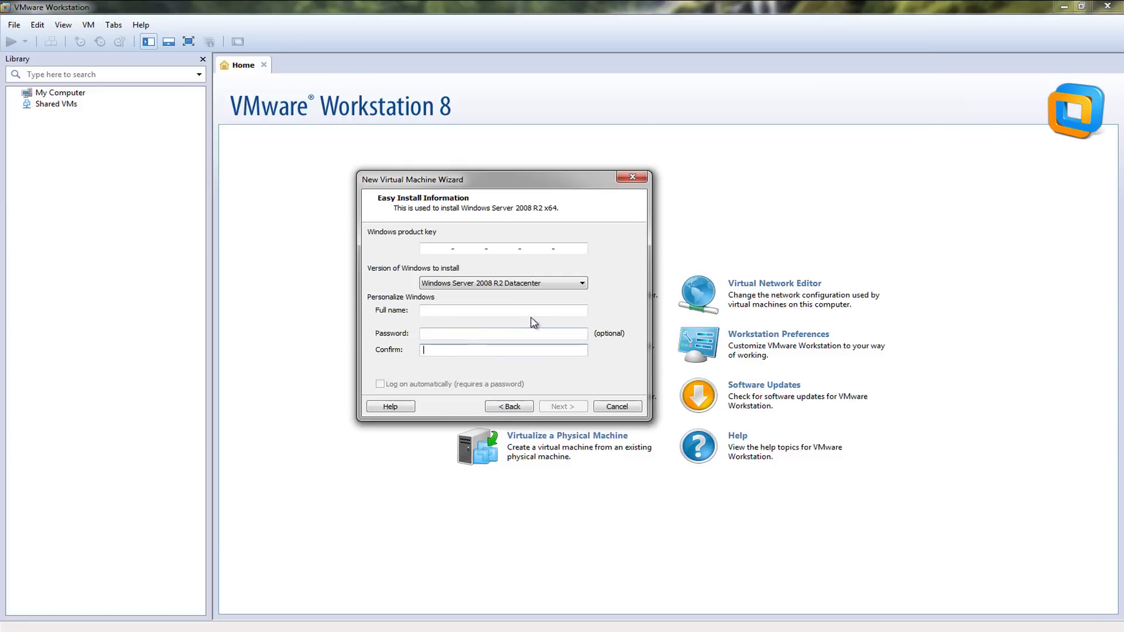
Choose Windows Server 2008 R2 Enterprise as the version to install and enter the full name for personalizing Windows
{"action": "left_click", "coordinate": [501, 284]}
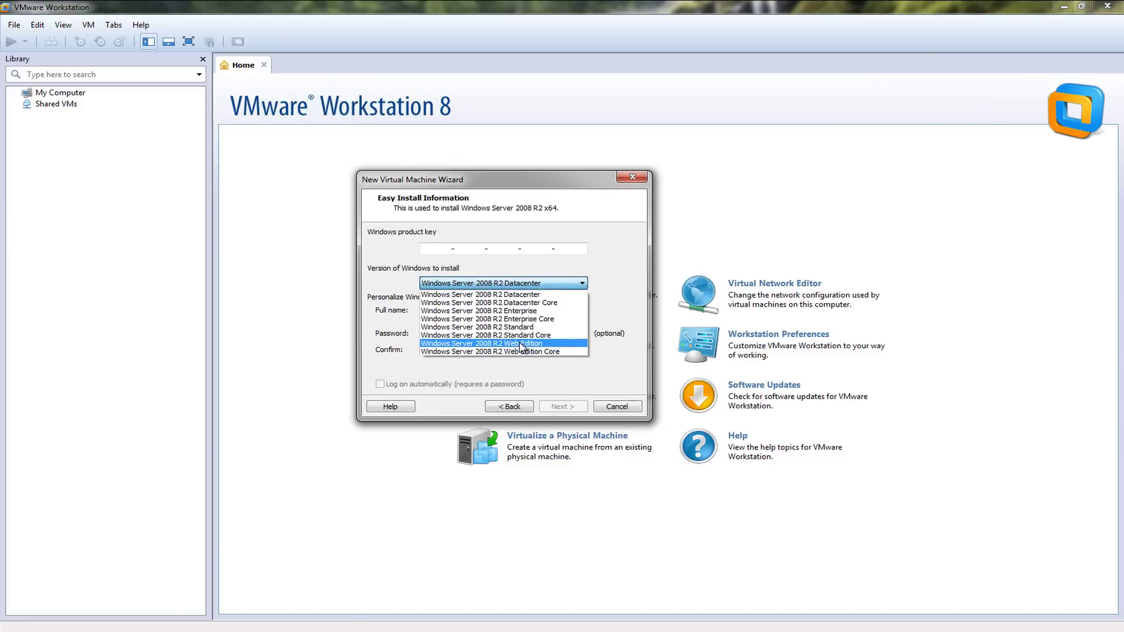
{"action": "left_click", "coordinate": [568, 311]}
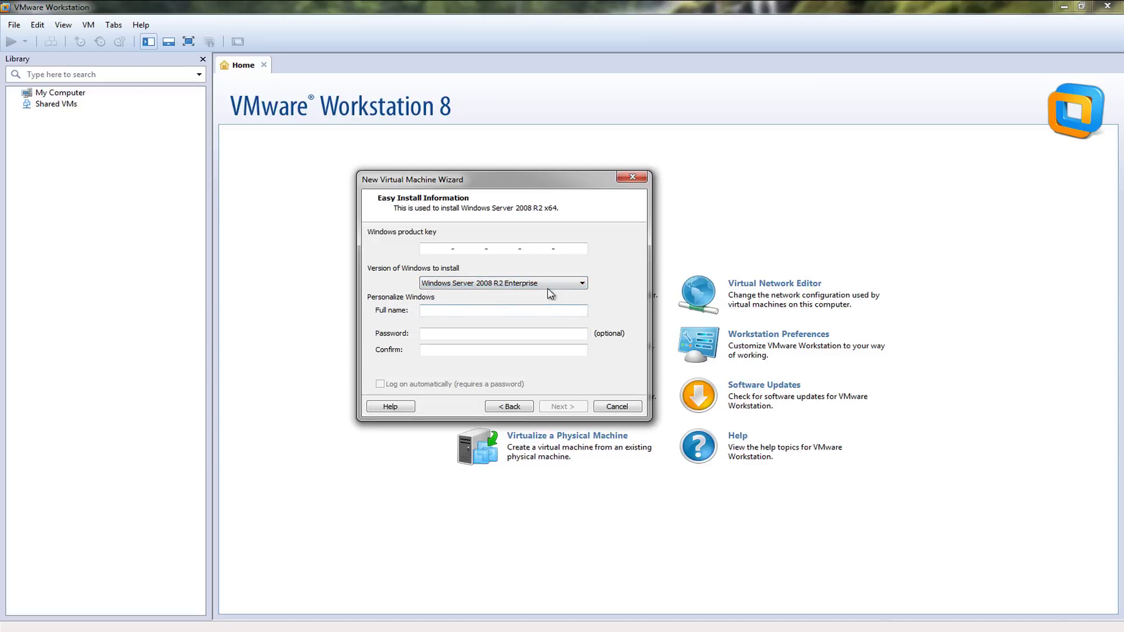
{"action": "left_click", "coordinate": [550, 286]}
{"action": "left_click", "coordinate": [549, 314]}
{"action": "left_click", "coordinate": [549, 314]}
{"action": "type", "text": "mike"}
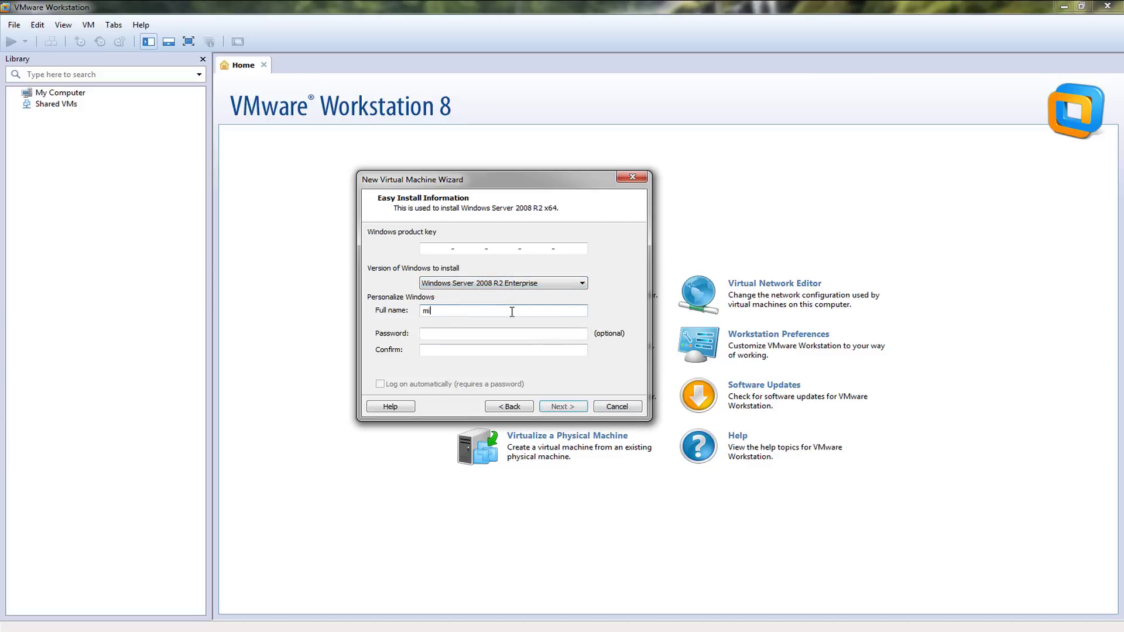
Continue without a Windows product key and name the virtual machine DC1-Win2k8R2
{"action": "left_click", "coordinate": [568, 413]}
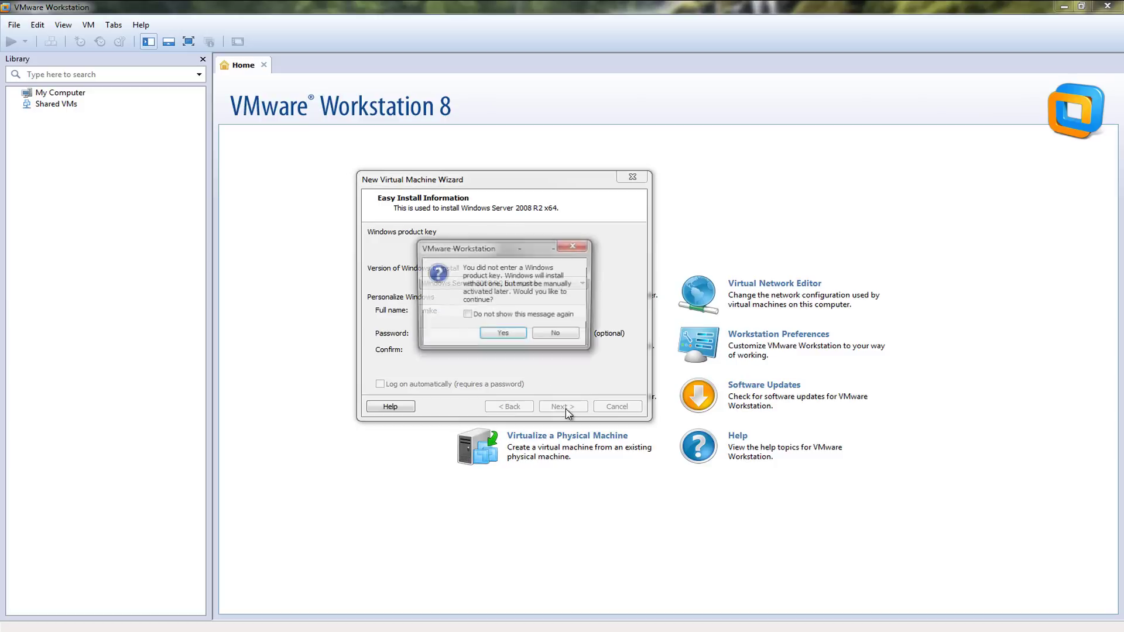
{"action": "left_click", "coordinate": [504, 335]}
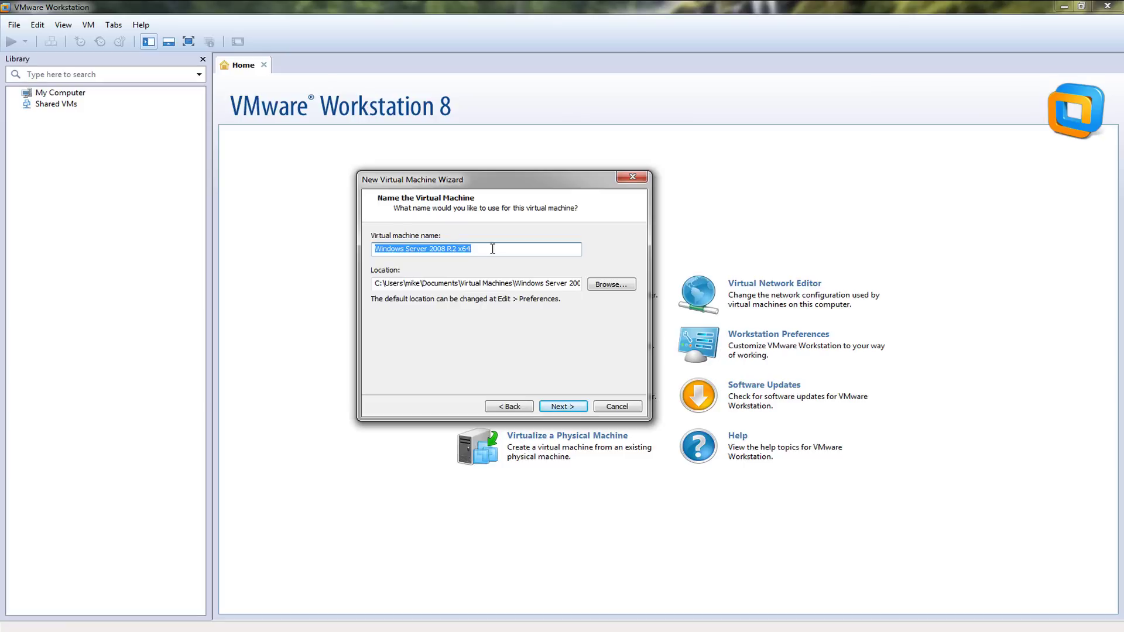
{"action": "type", "text": "Win"}
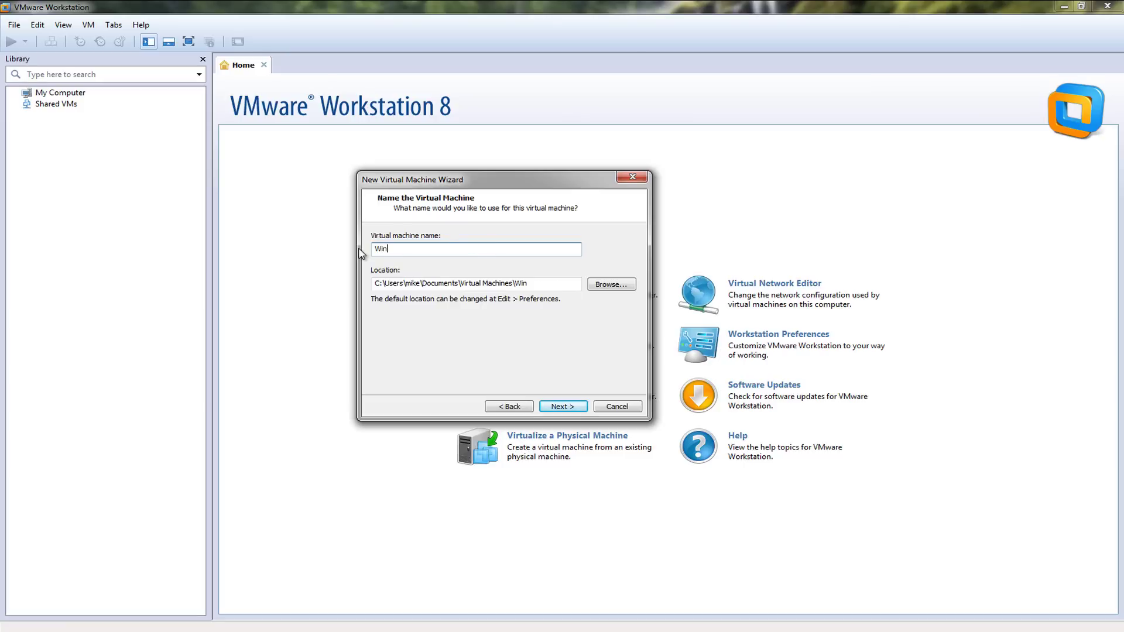
{"action": "type", "text": "2k"}
{"action": "type", "text": "9"}
{"action": "type", "text": "8R2-"}
{"action": "type", "text": "DC1-"}
Browse for the virtual machine location and create a folder named VM-Tut on the System-SSD (F:) drive
{"action": "left_click", "coordinate": [612, 284]}
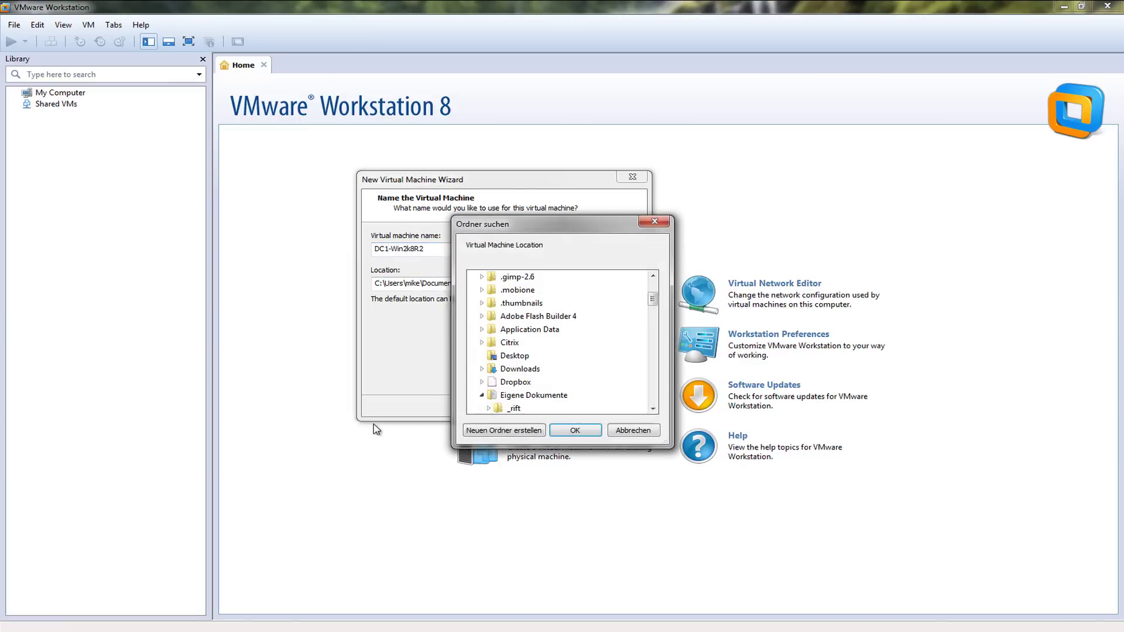
{"action": "left_click", "coordinate": [475, 317]}
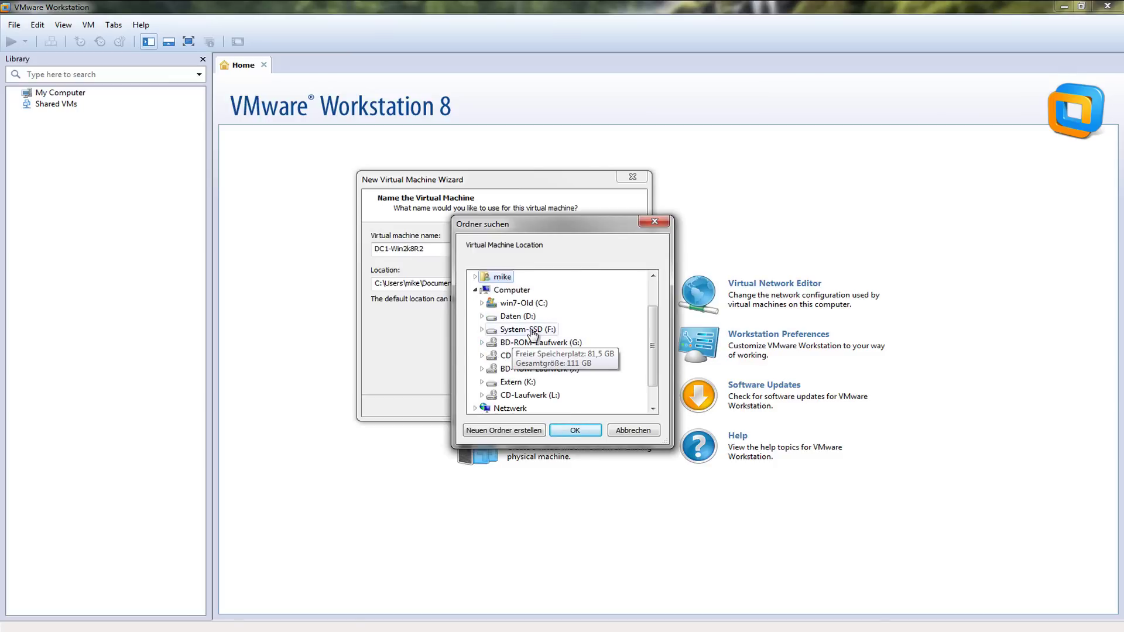
{"action": "left_click", "coordinate": [527, 329]}
{"action": "left_click_drag", "start_coordinate": [654, 326], "coordinate": [653, 362]}
{"action": "left_click", "coordinate": [523, 432]}
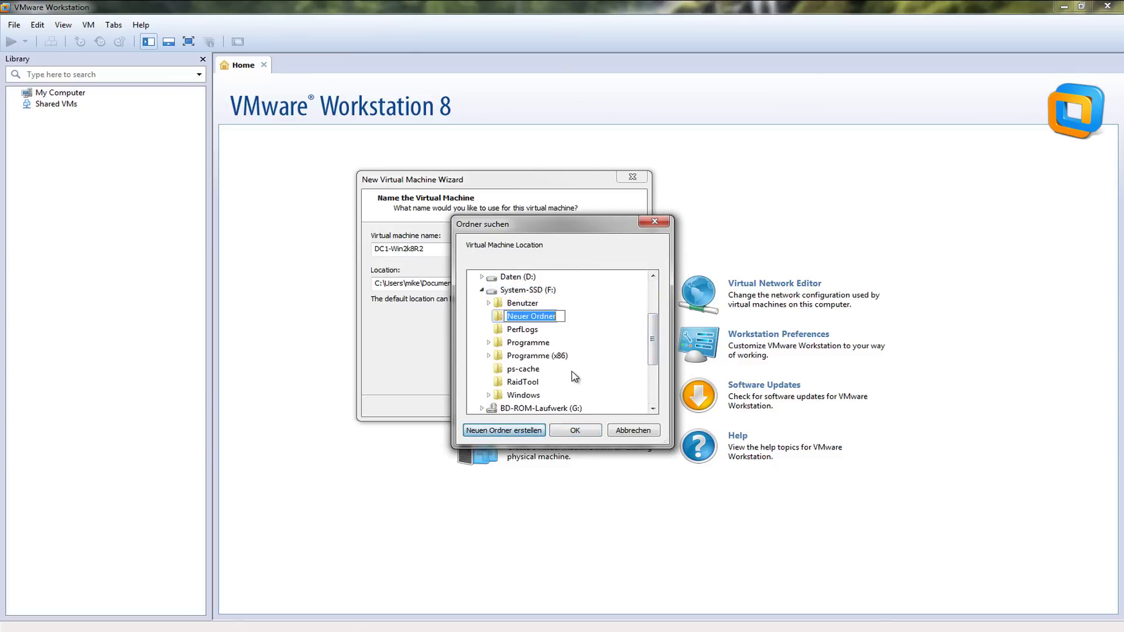
{"action": "type", "text": "VM-"}
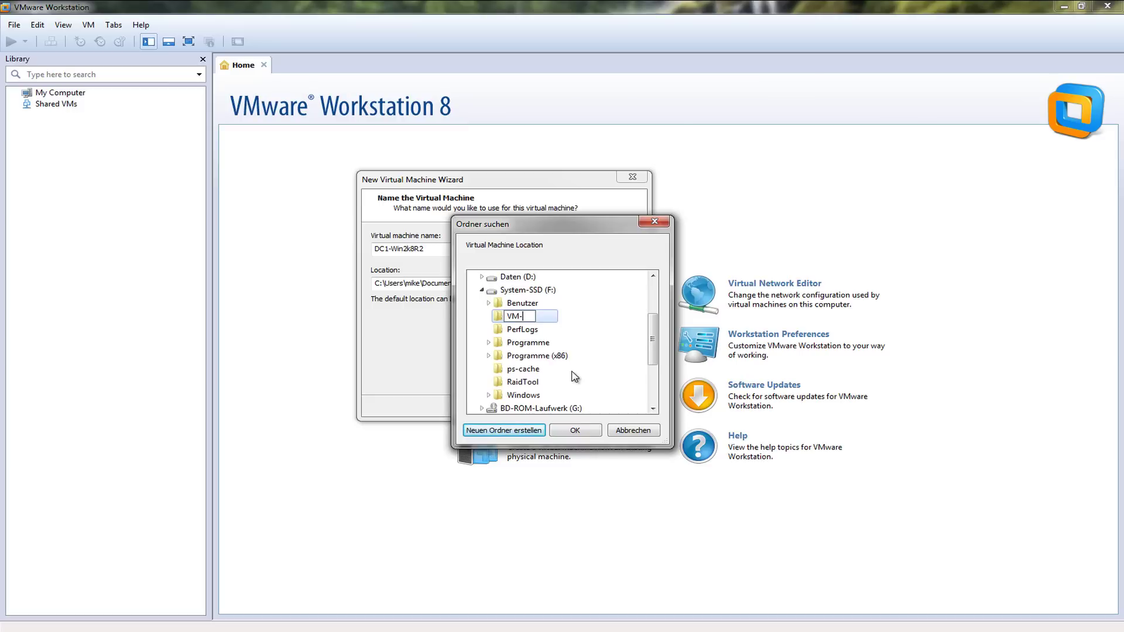
{"action": "type", "text": "Tut"}
{"action": "key", "text": "Return"}
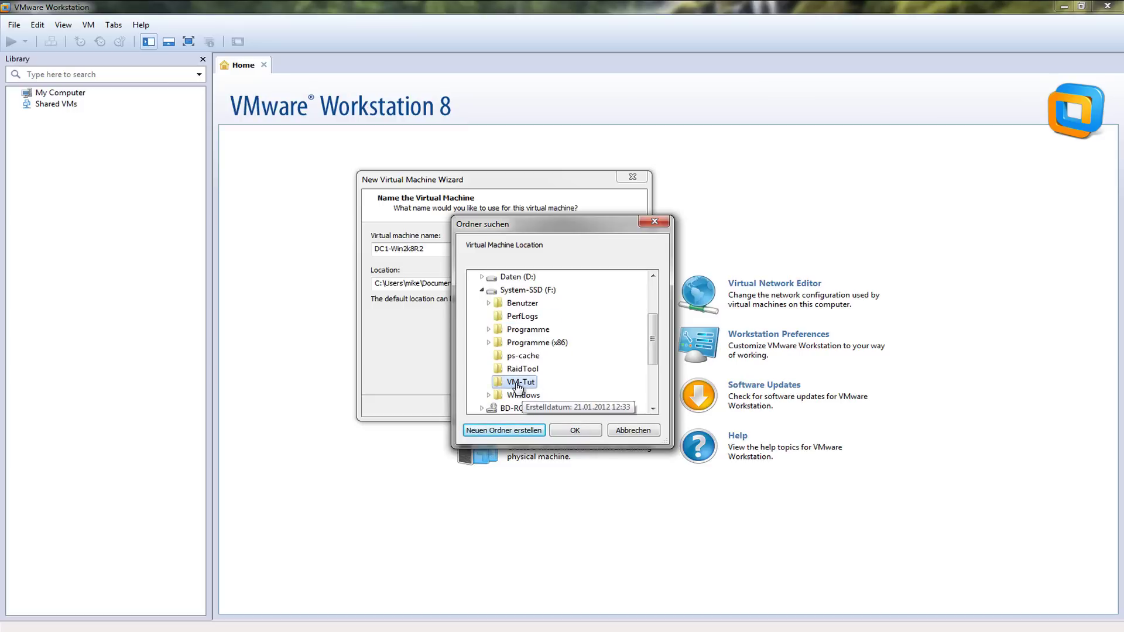
Create a DC-1 subfolder inside VM-Tut, accept it as the virtual machine location, and continue to the processor configuration
{"action": "left_click", "coordinate": [504, 430]}
{"action": "type", "text": "DC"}
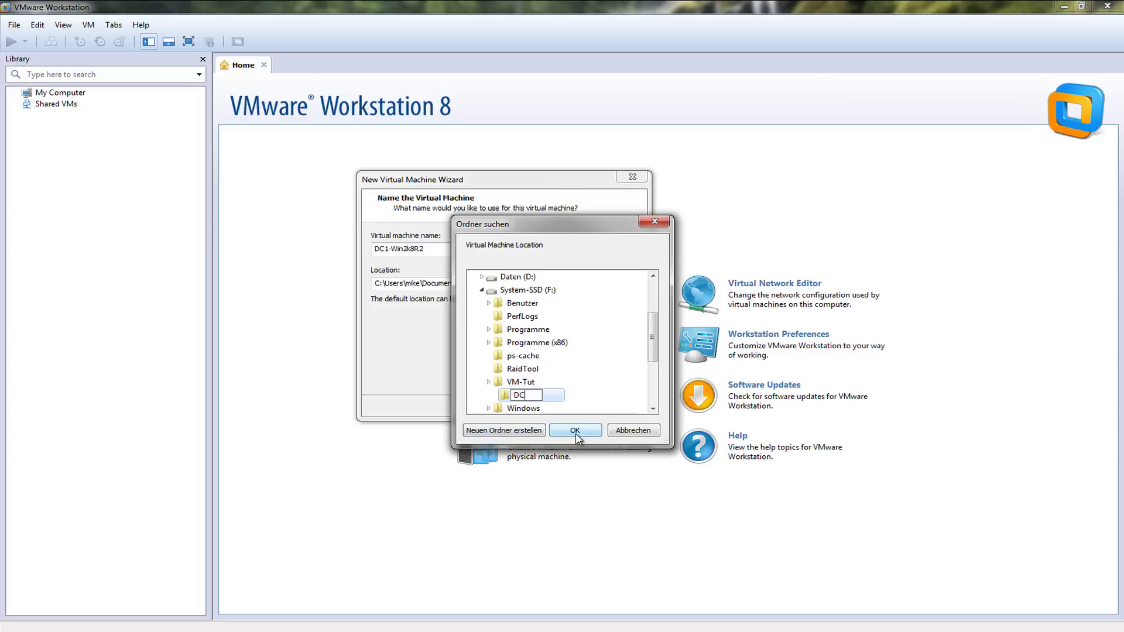
{"action": "type", "text": "-1"}
{"action": "key", "text": "Return"}
{"action": "left_click", "coordinate": [575, 433]}
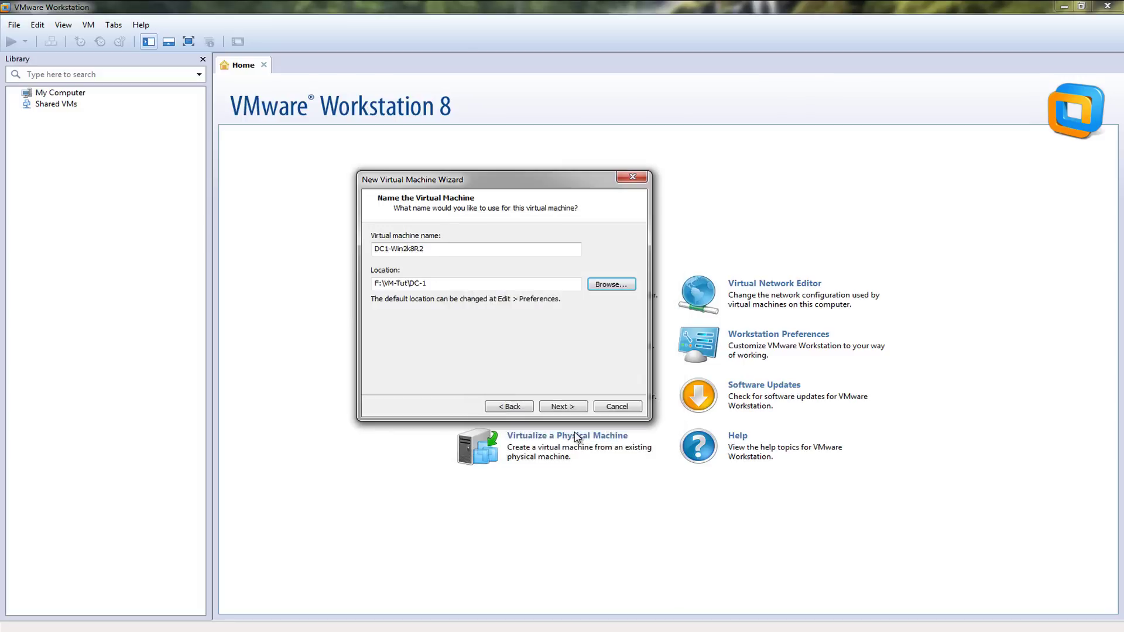
{"action": "left_click", "coordinate": [570, 408]}
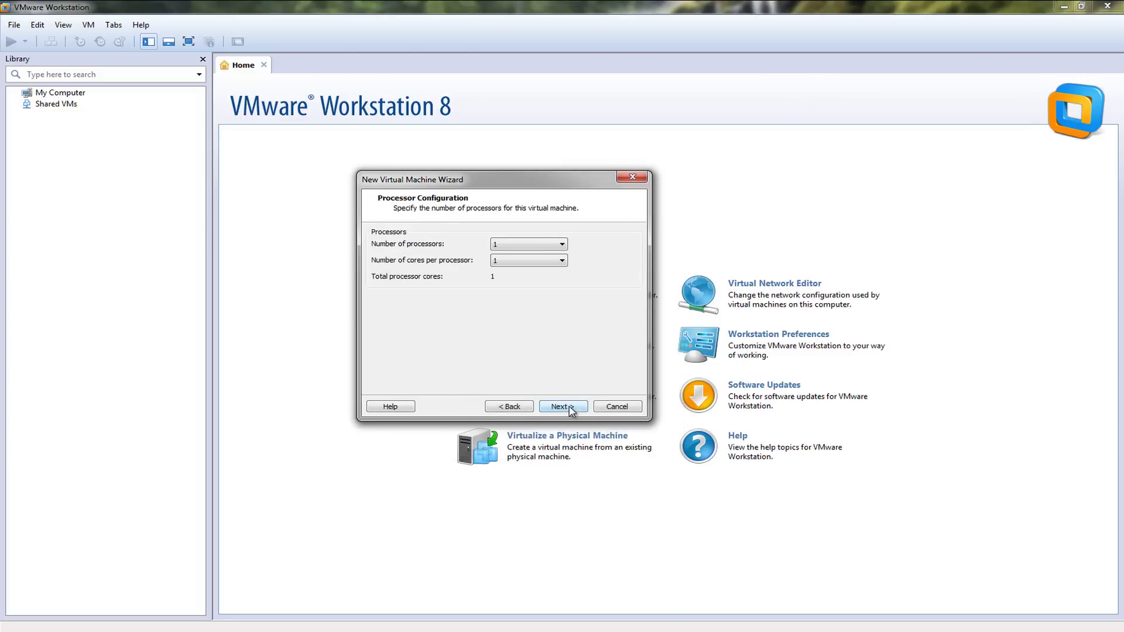
Review the choices for processors and cores per processor, and check the host's CPU and memory performance in Windows Task Manager
{"action": "left_click", "coordinate": [539, 244]}
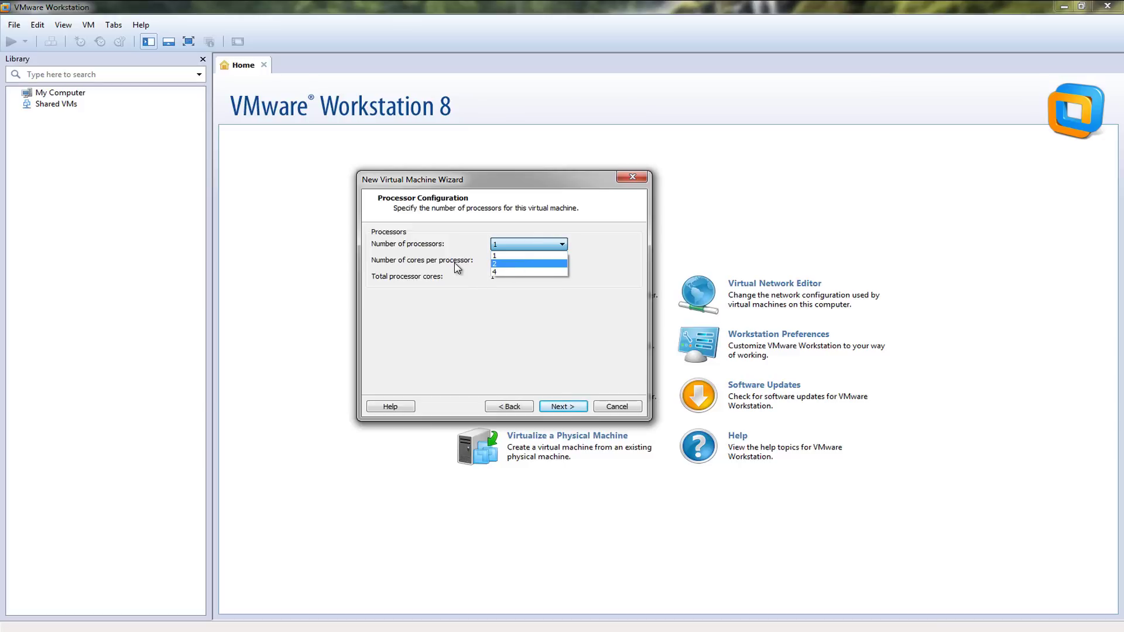
{"action": "left_click", "coordinate": [458, 267]}
{"action": "left_click", "coordinate": [537, 265]}
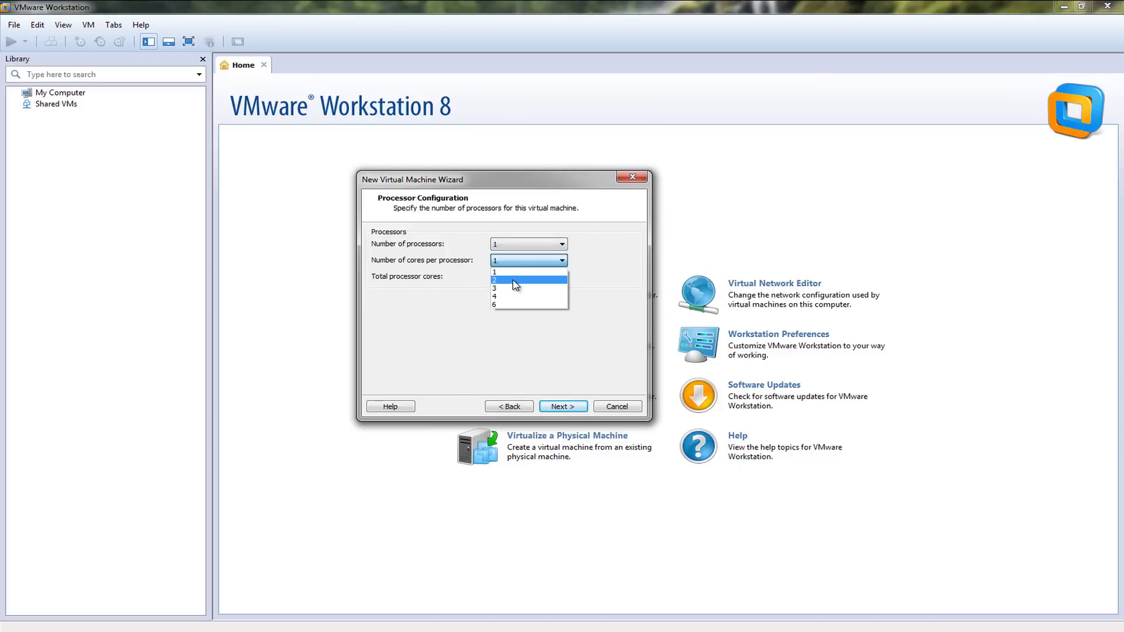
{"action": "left_click", "coordinate": [435, 273]}
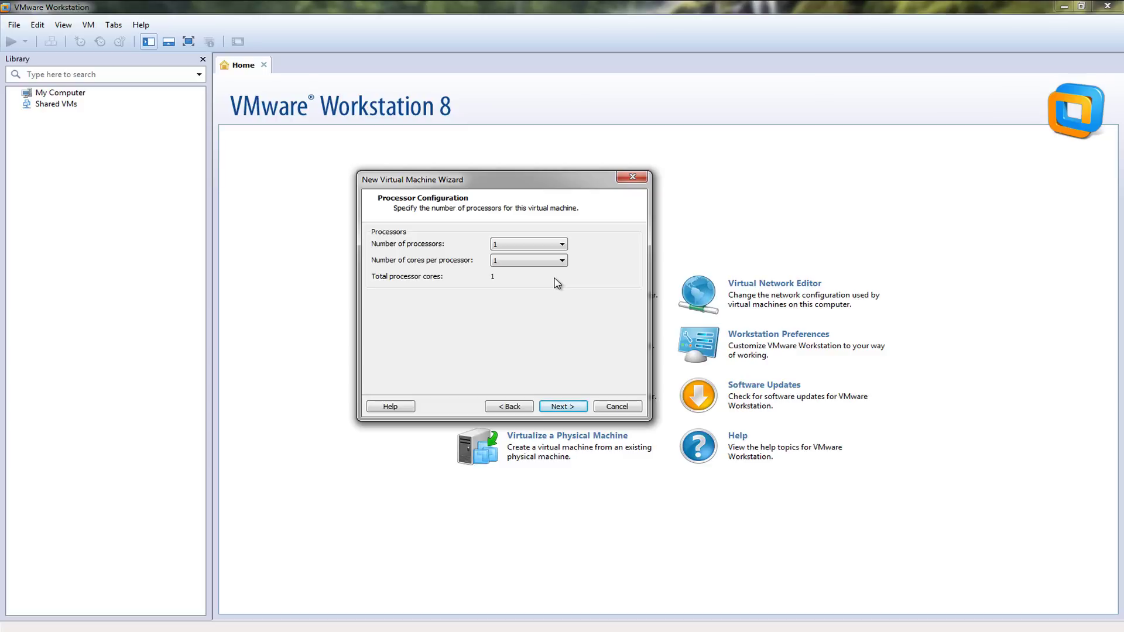
{"action": "right_click", "coordinate": [696, 628]}
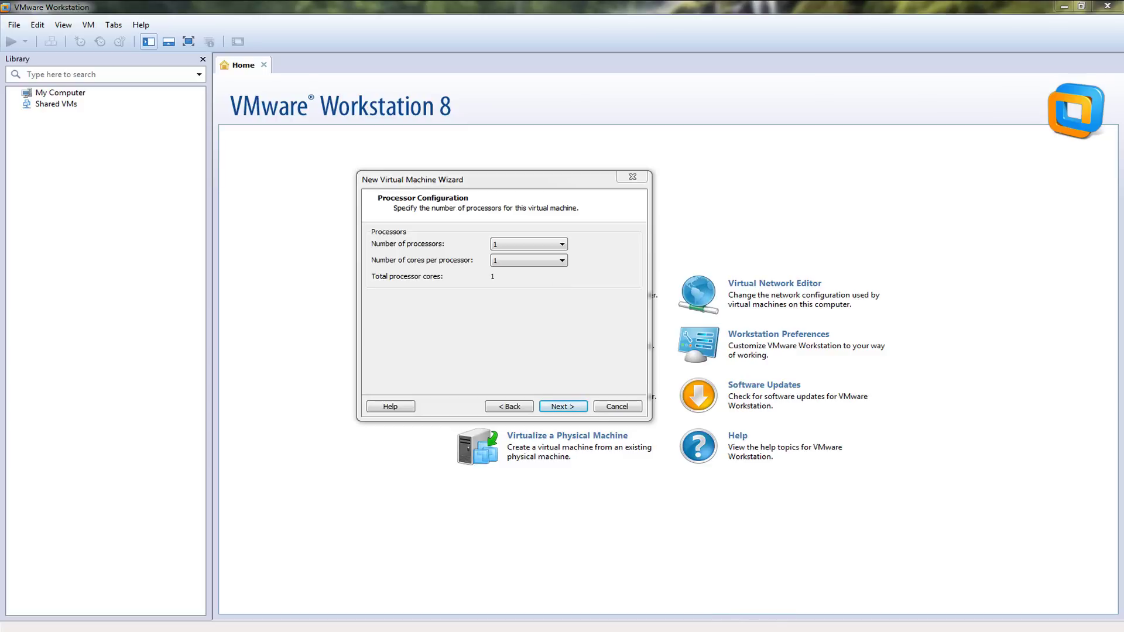
{"action": "left_click", "coordinate": [732, 613]}
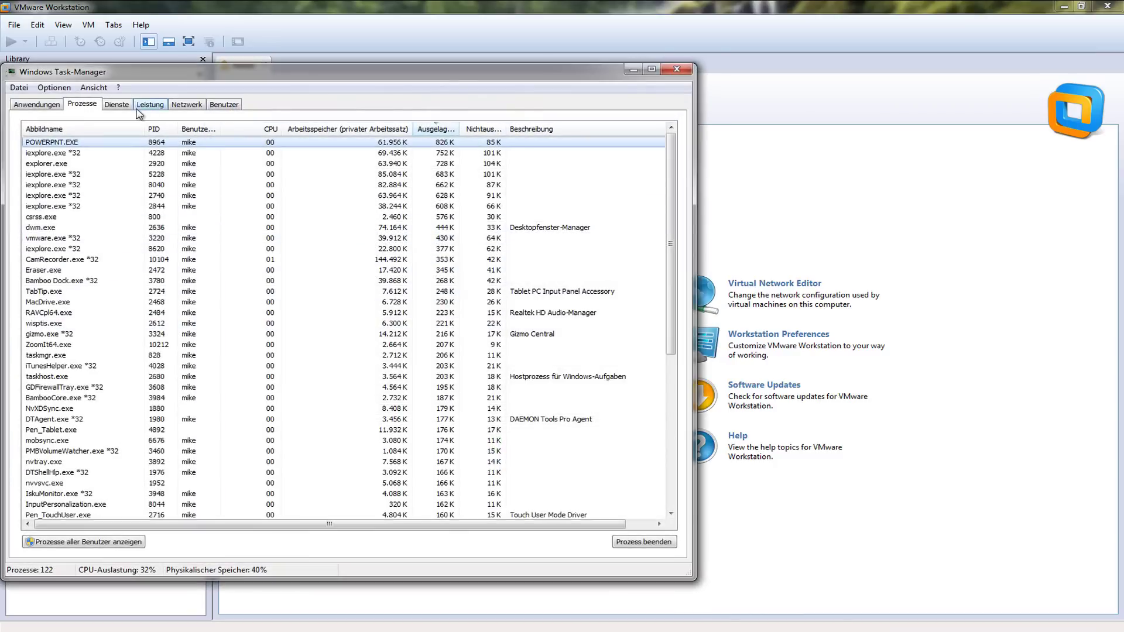
{"action": "left_click", "coordinate": [150, 104]}
{"action": "left_click_drag", "start_coordinate": [157, 66], "coordinate": [303, 74]}
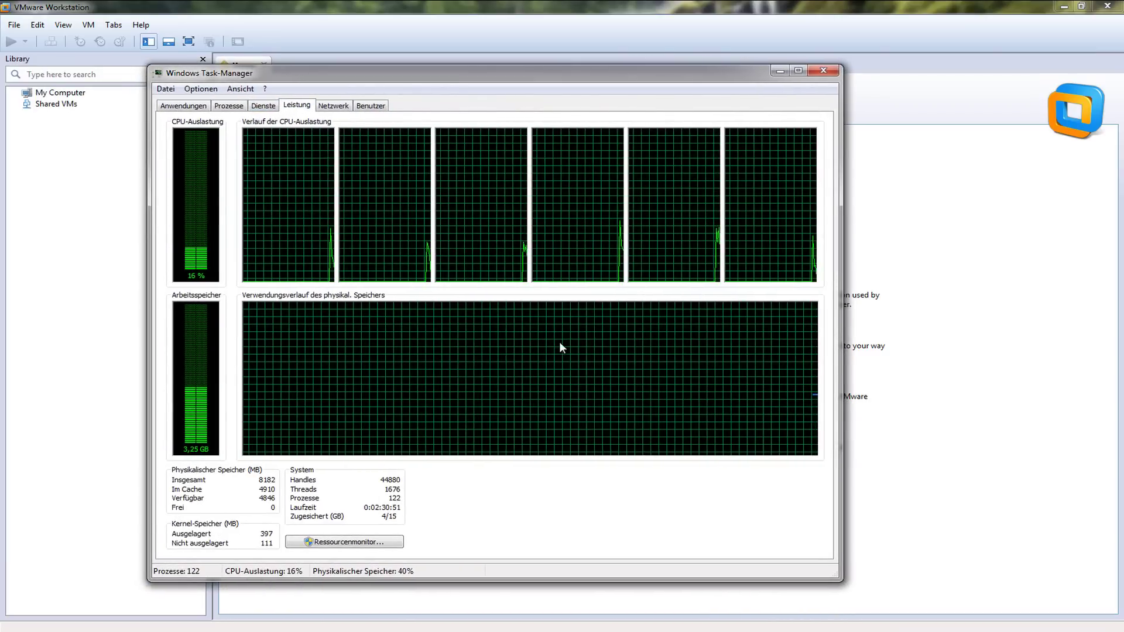
{"action": "left_click_drag", "start_coordinate": [258, 480], "coordinate": [283, 480]}
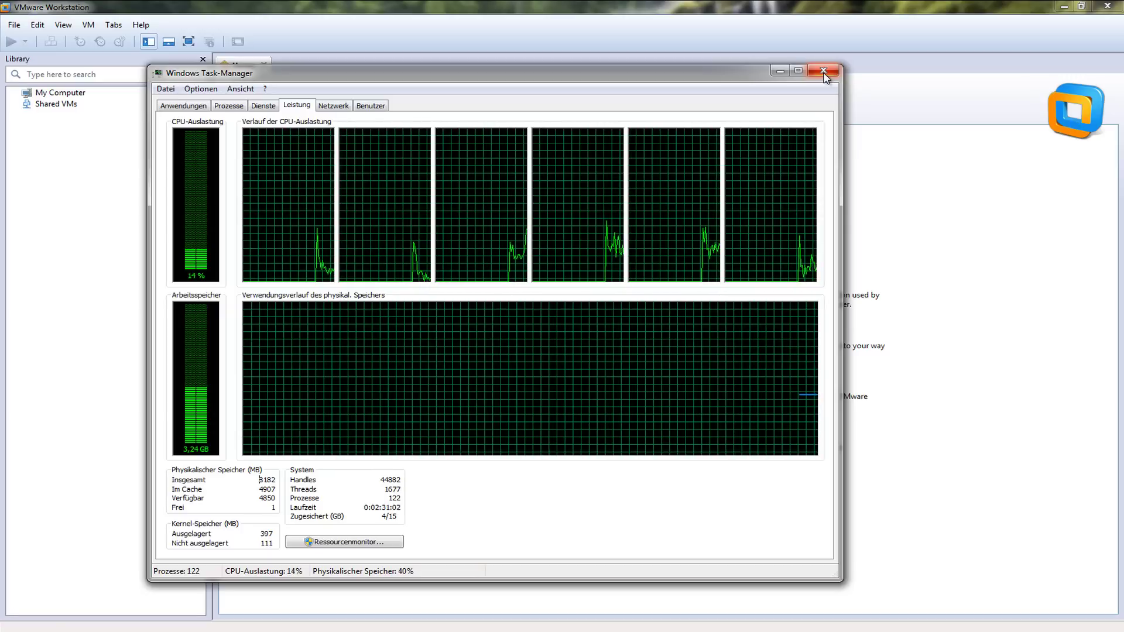
{"action": "left_click", "coordinate": [824, 72]}
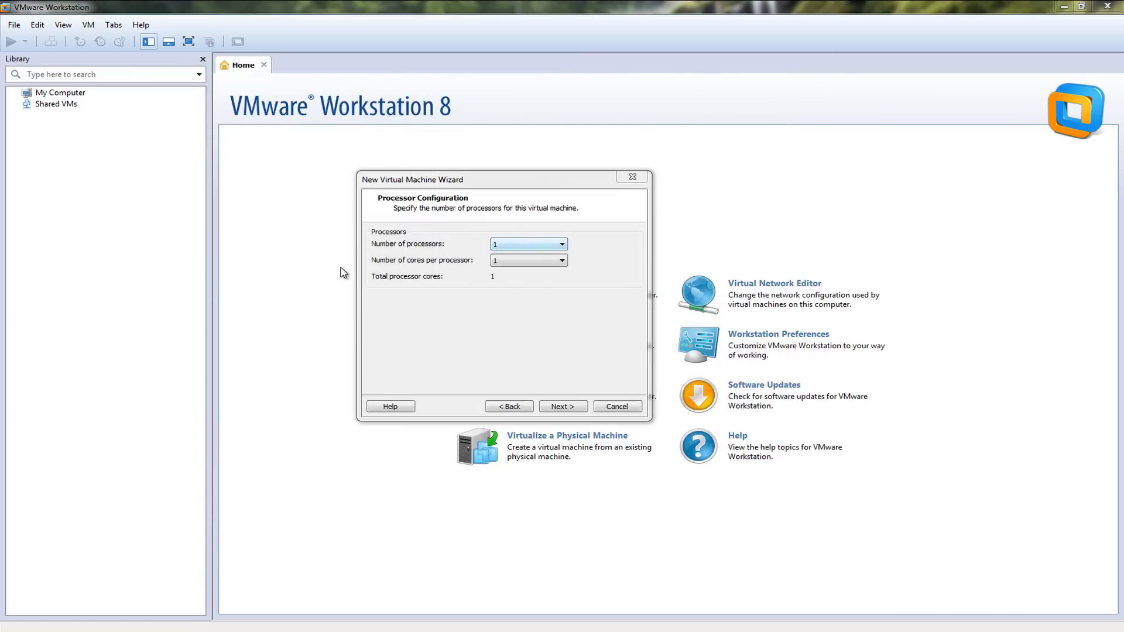
Choose the number of cores per processor and allocate 2048 MB of memory to the virtual machine
{"action": "left_click", "coordinate": [508, 262]}
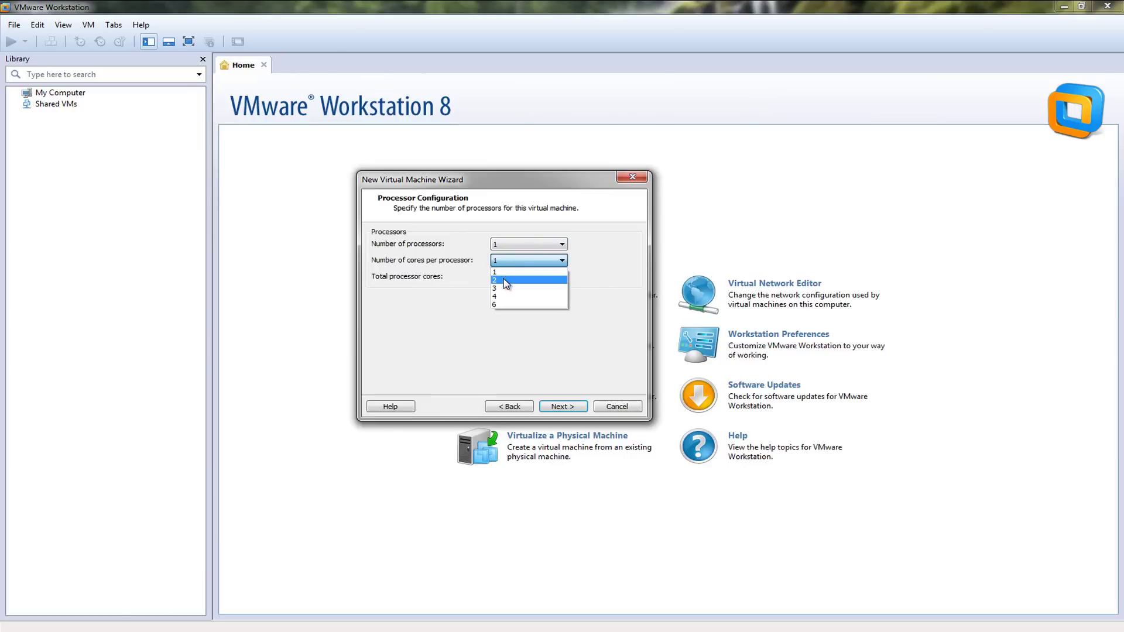
{"action": "left_click", "coordinate": [505, 280]}
{"action": "left_click", "coordinate": [538, 264]}
{"action": "left_click", "coordinate": [540, 287]}
{"action": "left_click", "coordinate": [563, 407]}
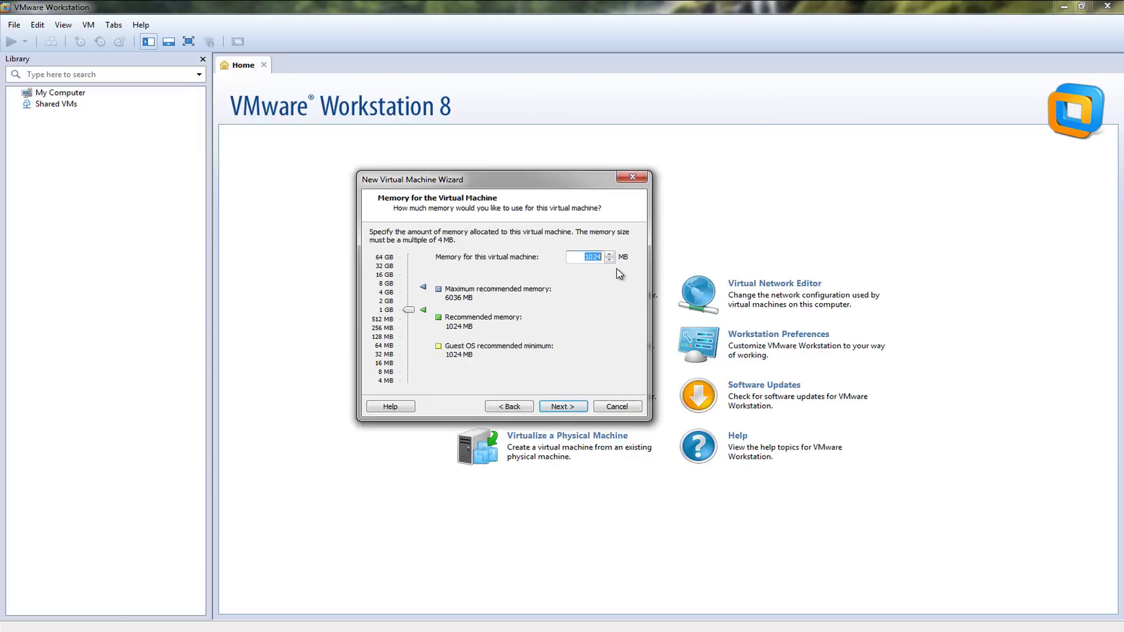
{"action": "type", "text": "2048"}
{"action": "left_click", "coordinate": [569, 410]}
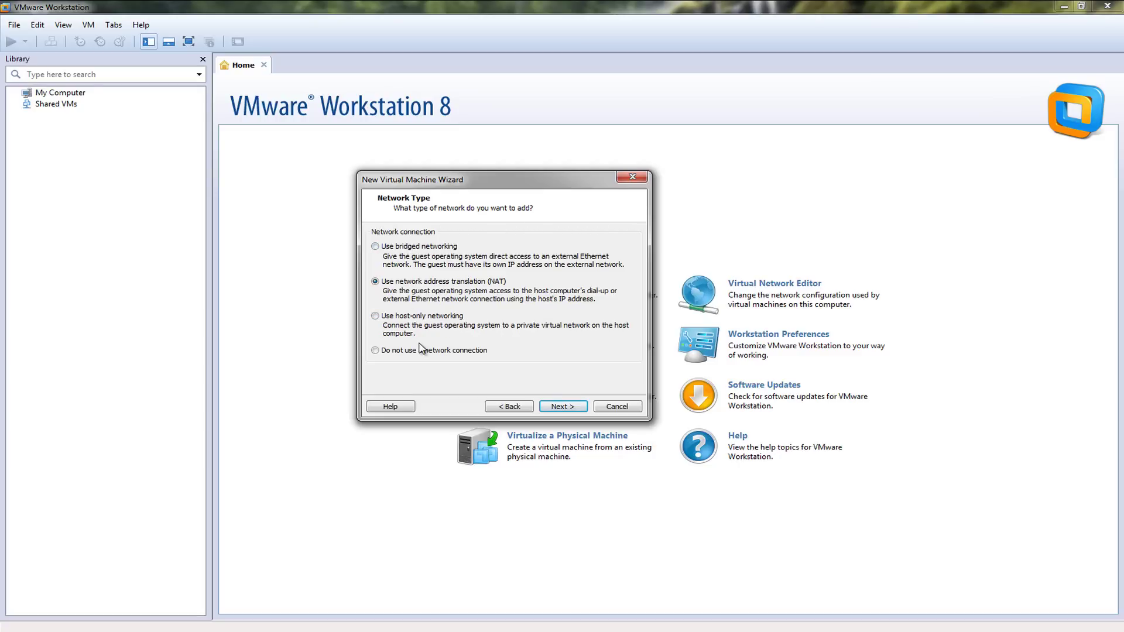
Select bridged networking and accept the recommended LSI Logic SAS controller
{"action": "left_click", "coordinate": [421, 256]}
{"action": "left_click", "coordinate": [569, 407]}
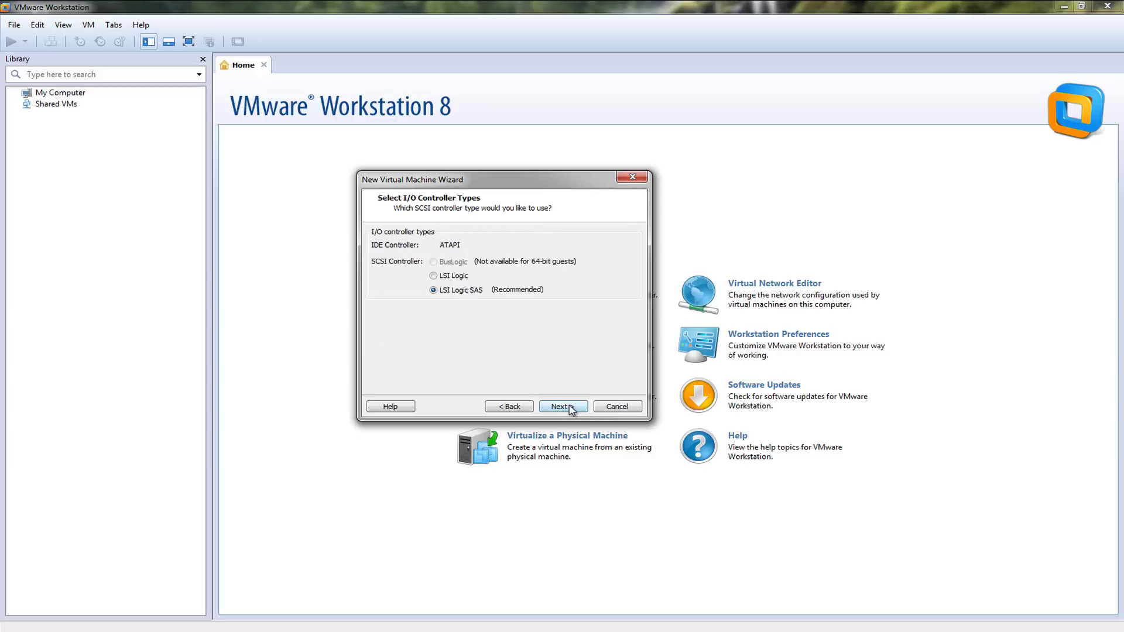
{"action": "left_click", "coordinate": [571, 409]}
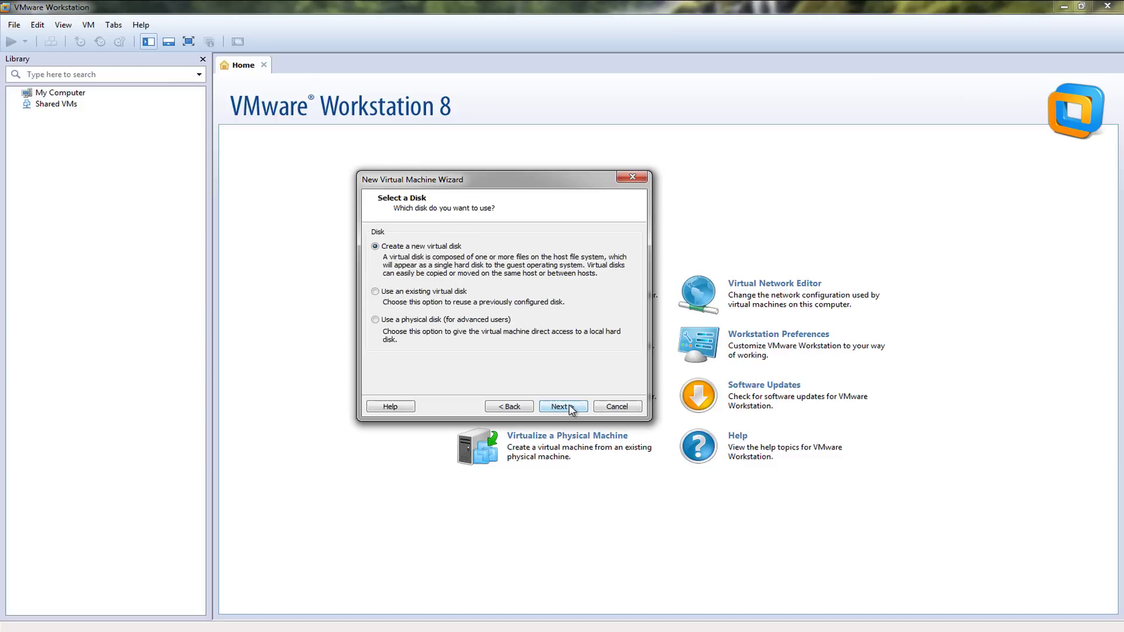
Set up a new 40 GB SCSI virtual disk split into multiple files, using the disk file name DC1-Win2k8R2.vmdk
{"action": "left_click", "coordinate": [571, 408]}
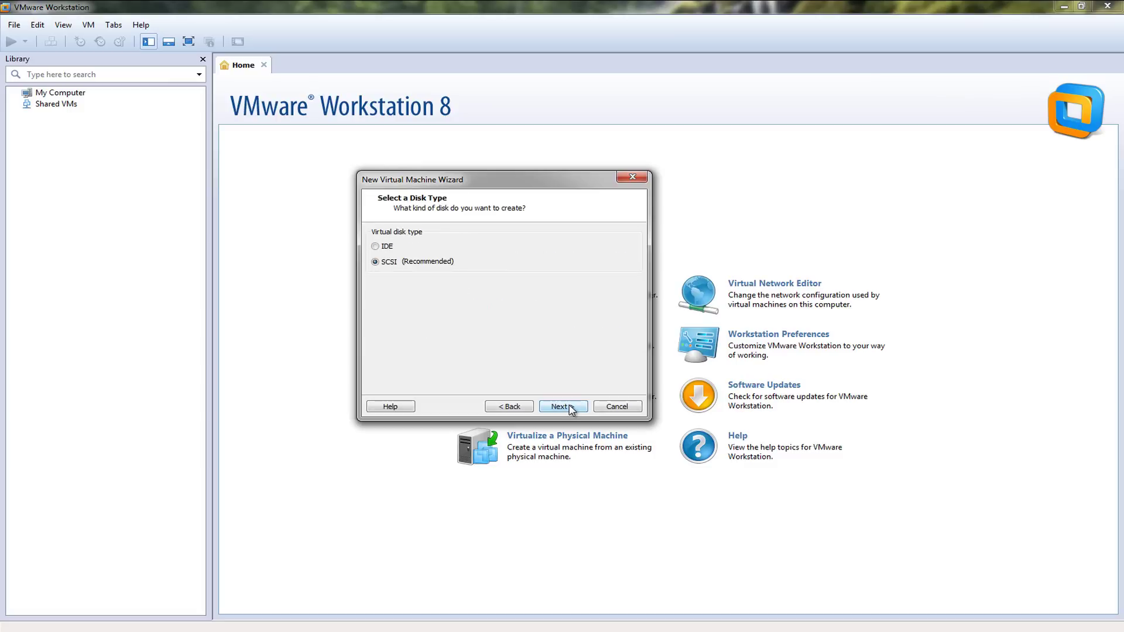
{"action": "left_click", "coordinate": [571, 409]}
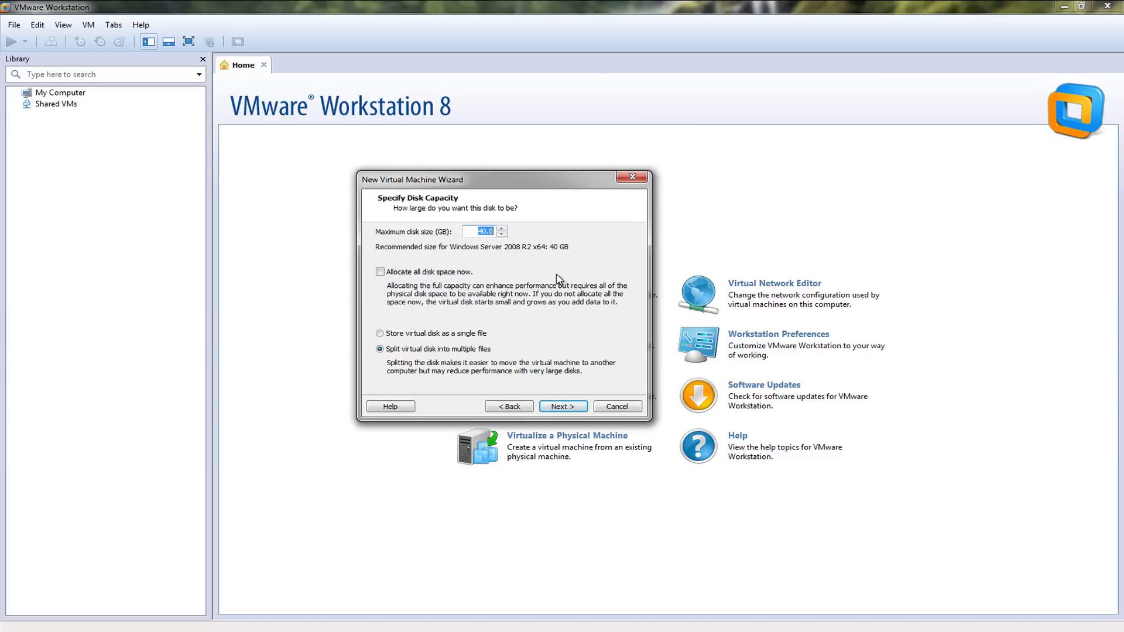
{"action": "left_click", "coordinate": [427, 334]}
{"action": "left_click", "coordinate": [436, 350]}
{"action": "left_click", "coordinate": [563, 407]}
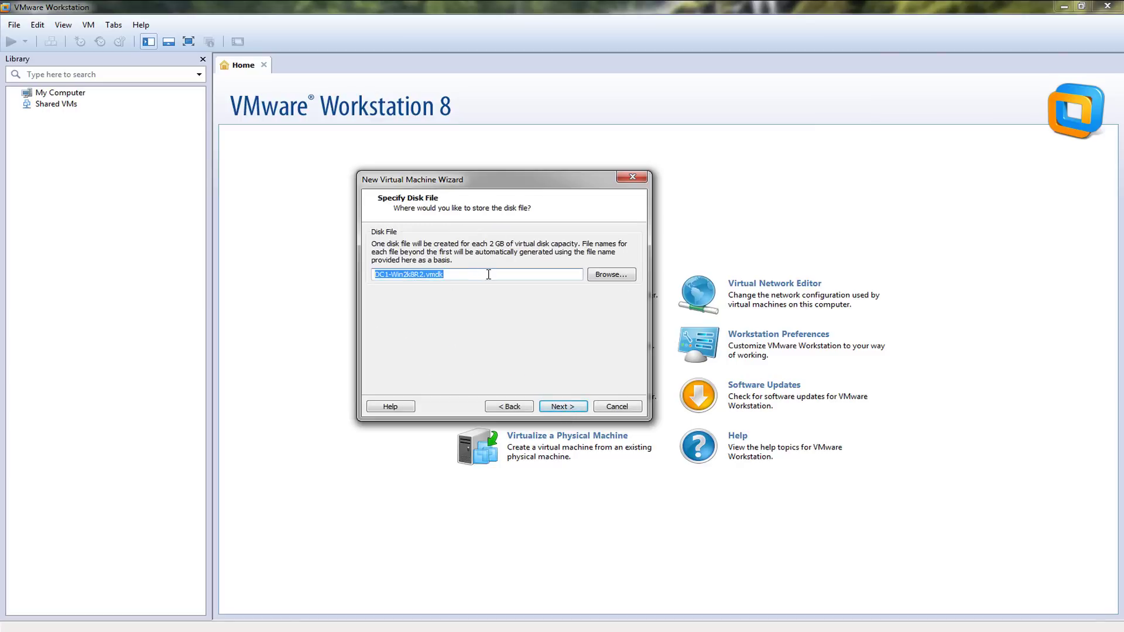
{"action": "left_click", "coordinate": [567, 408]}
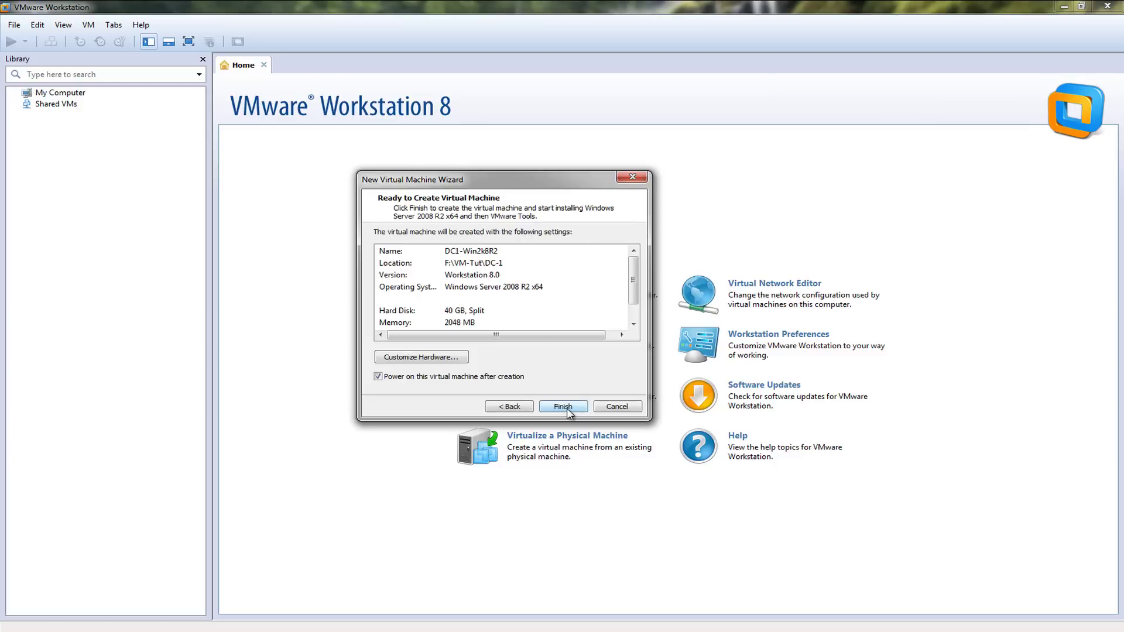
Create the virtual machine with power-on after creation and follow the Windows setup in full-screen mode
{"action": "left_click", "coordinate": [567, 408]}
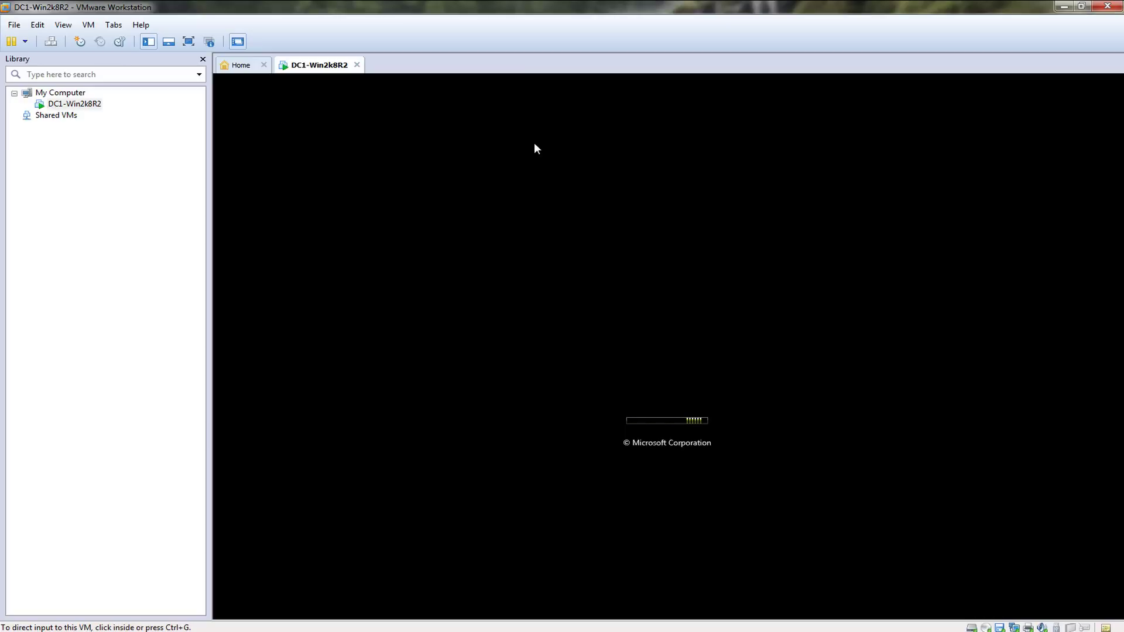
{"action": "key", "text": "ctrl+alt+Return"}
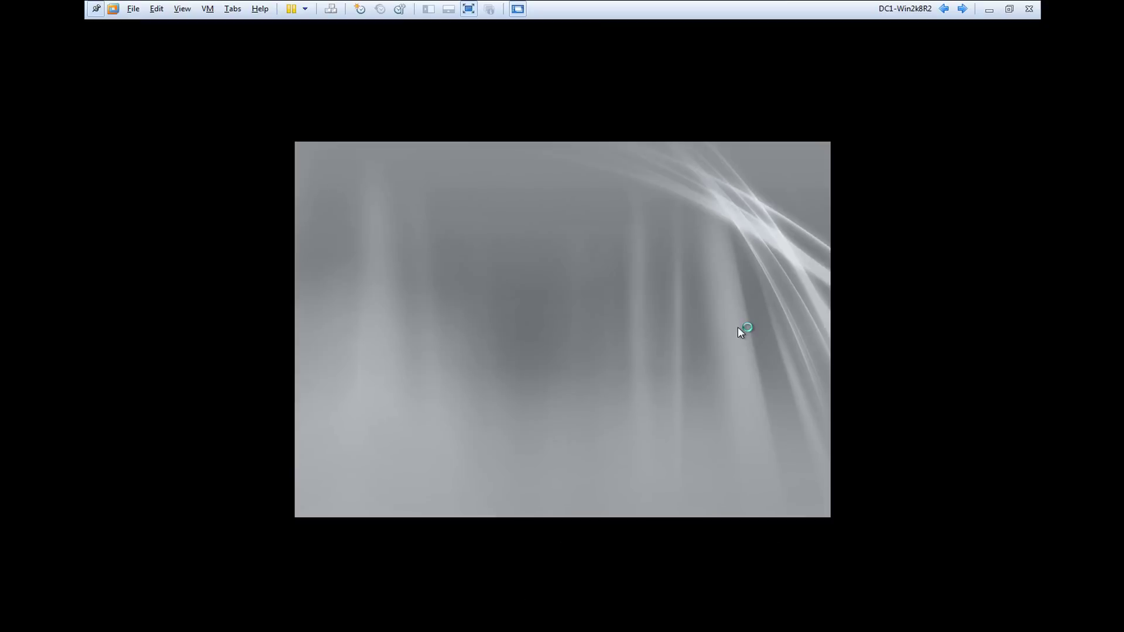
{"action": "left_click", "coordinate": [683, 230]}
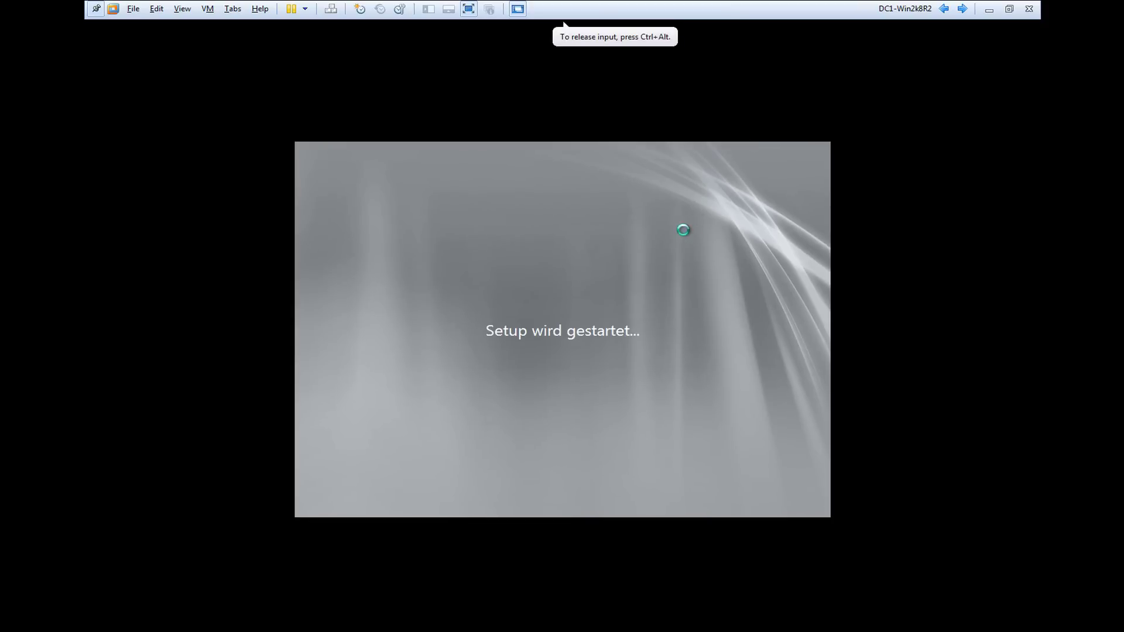
{"action": "left_click", "coordinate": [816, 45]}
{"action": "left_click", "coordinate": [678, 112]}
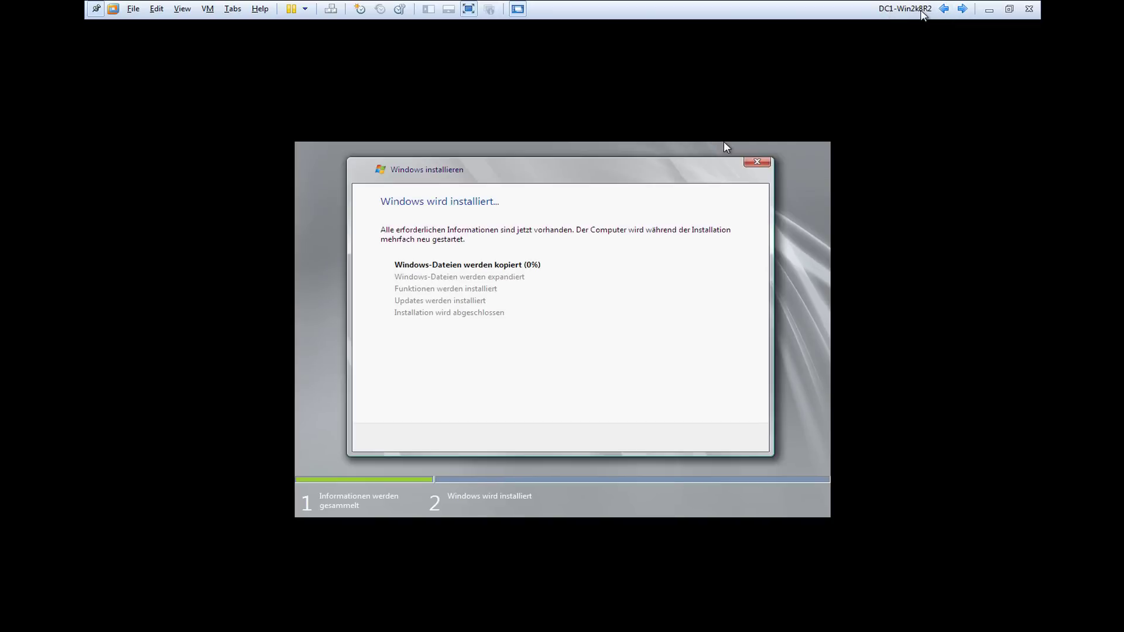
{"action": "left_click", "coordinate": [494, 275]}
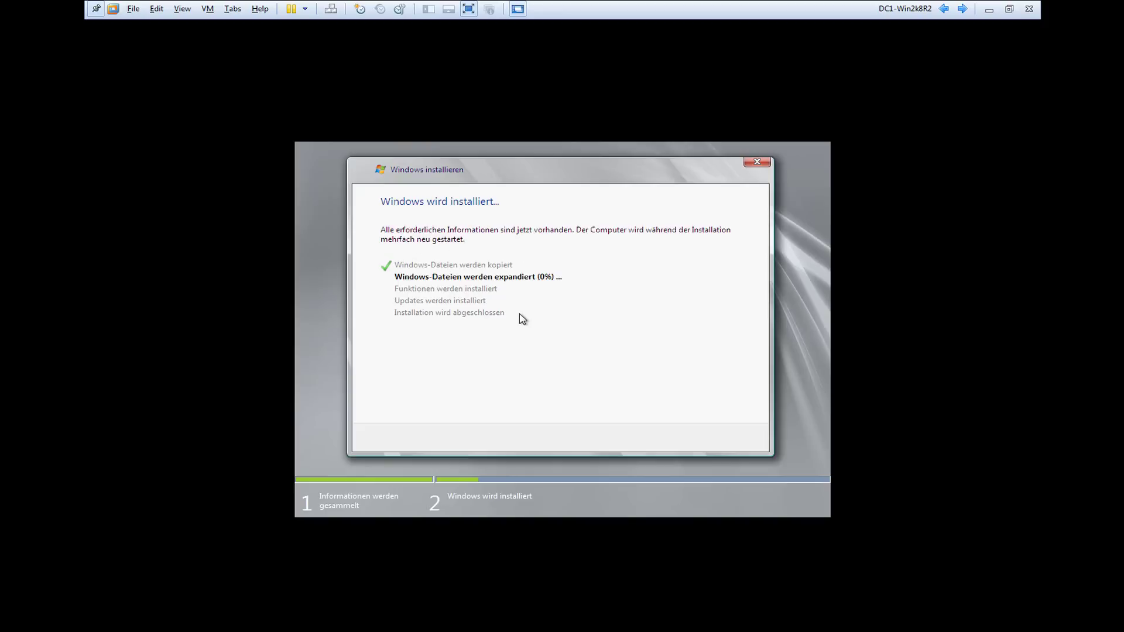
Leave full-screen mode and minimize the VMware Workstation window while Windows installs
{"action": "key", "text": "ctrl+alt+Return"}
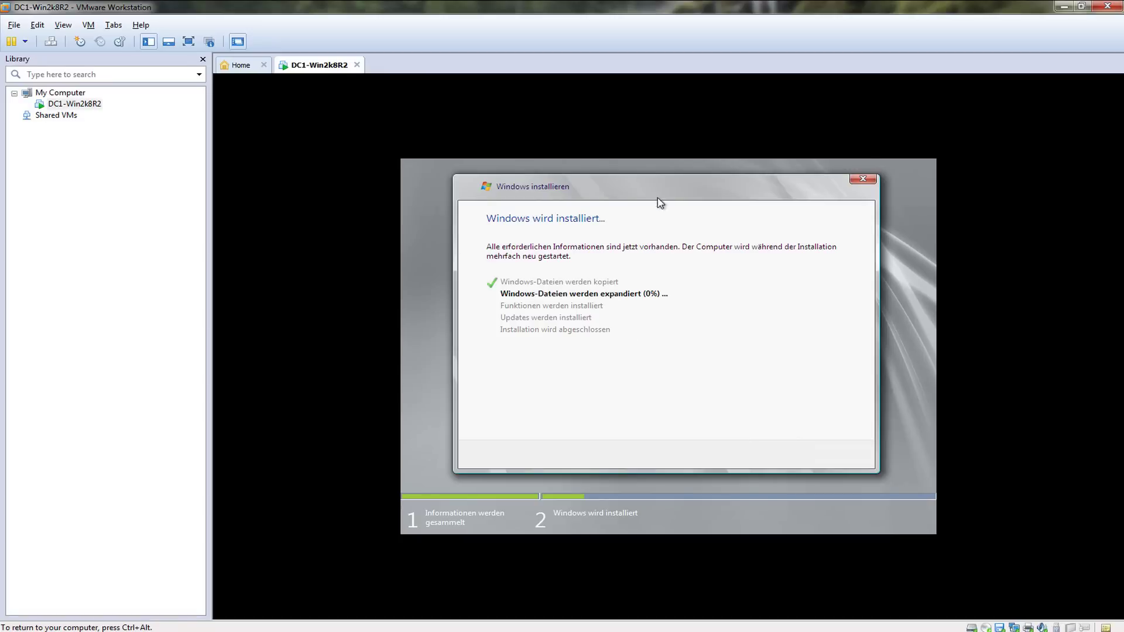
{"action": "left_click", "coordinate": [1063, 6]}
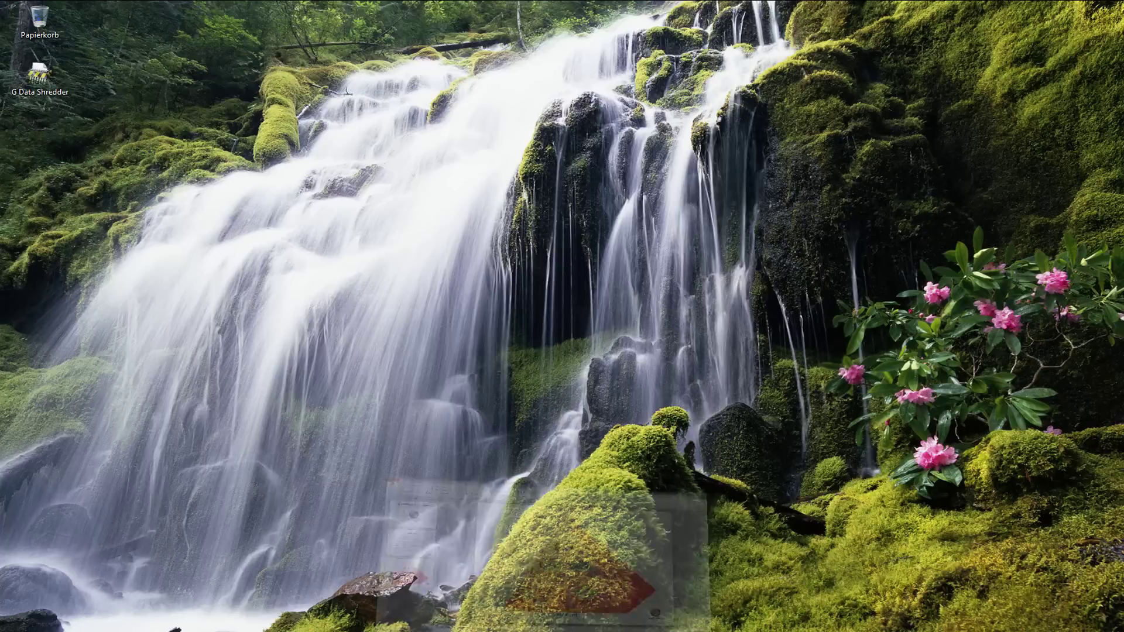
Switch to the PowerPoint presentation, review the Agenda slide and minimize the presentation window
{"action": "left_click", "coordinate": [476, 490]}
{"action": "left_click", "coordinate": [86, 260]}
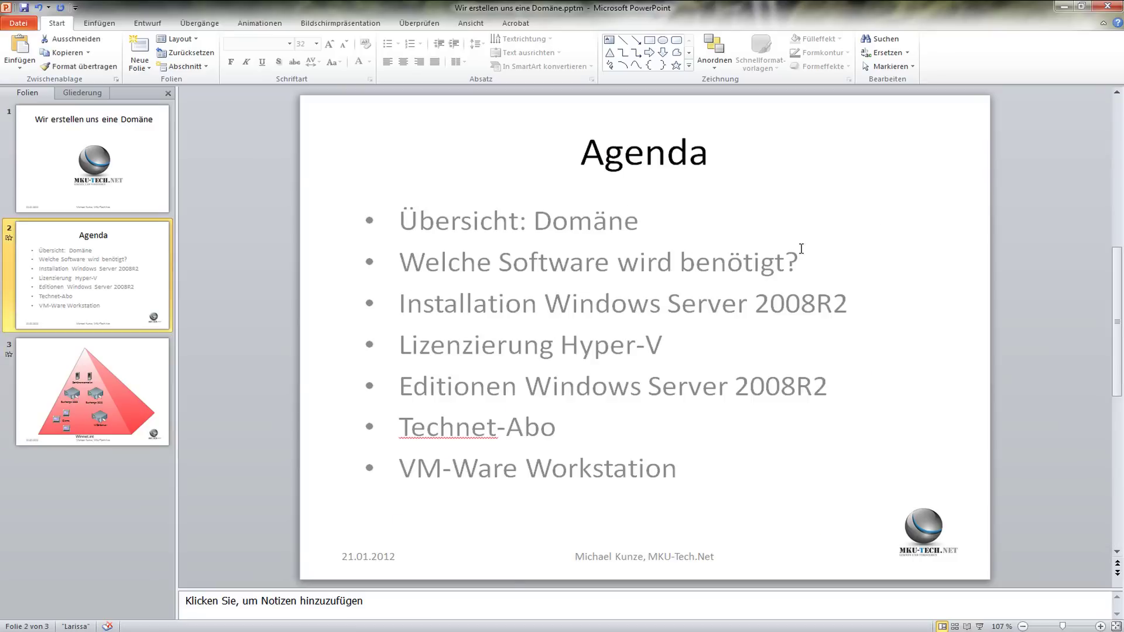
{"action": "left_click", "coordinate": [1064, 6]}
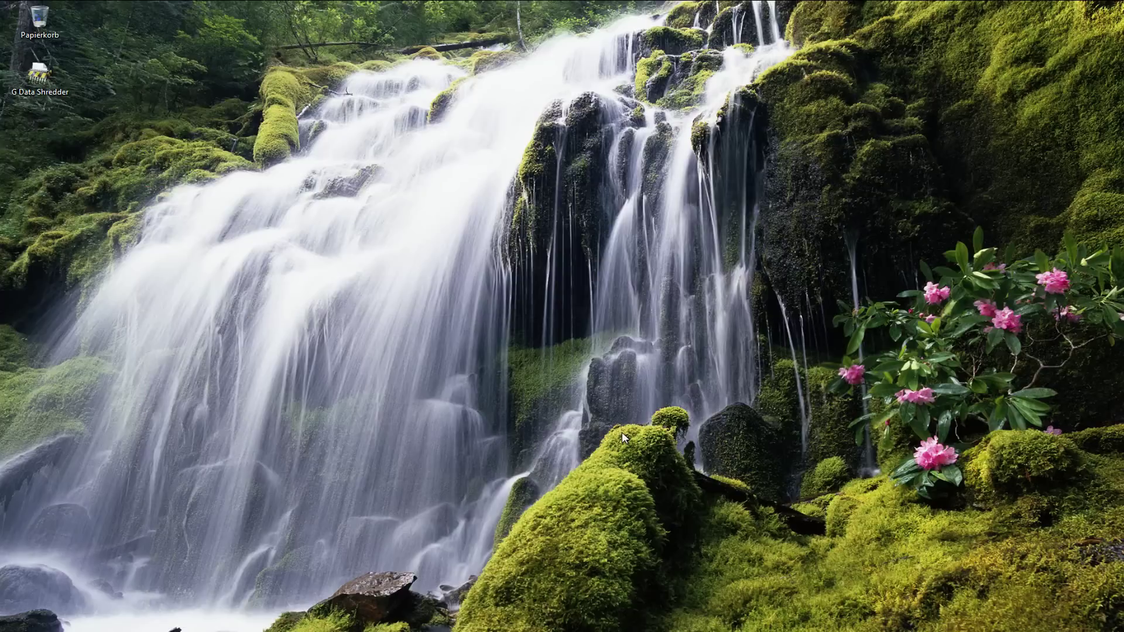
Check the Windows setup in the DC1-Win2k8R2 virtual machine and switch to the VMware Account Management page in the browser
{"action": "mouse_move", "coordinate": [474, 631]}
{"action": "left_click", "coordinate": [534, 579]}
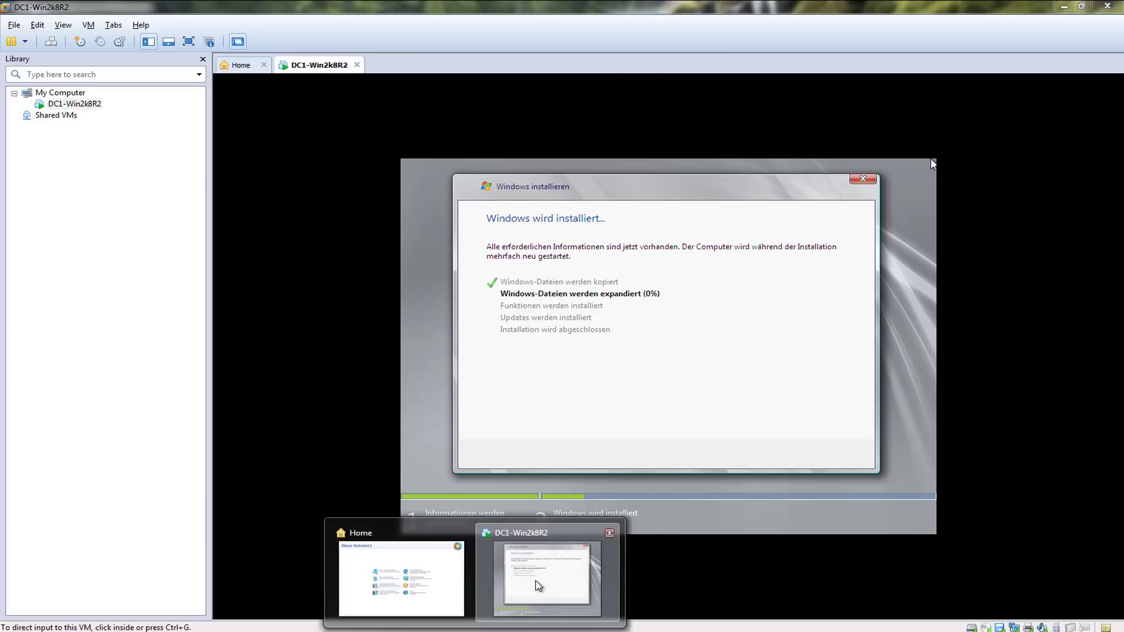
{"action": "mouse_move", "coordinate": [523, 631]}
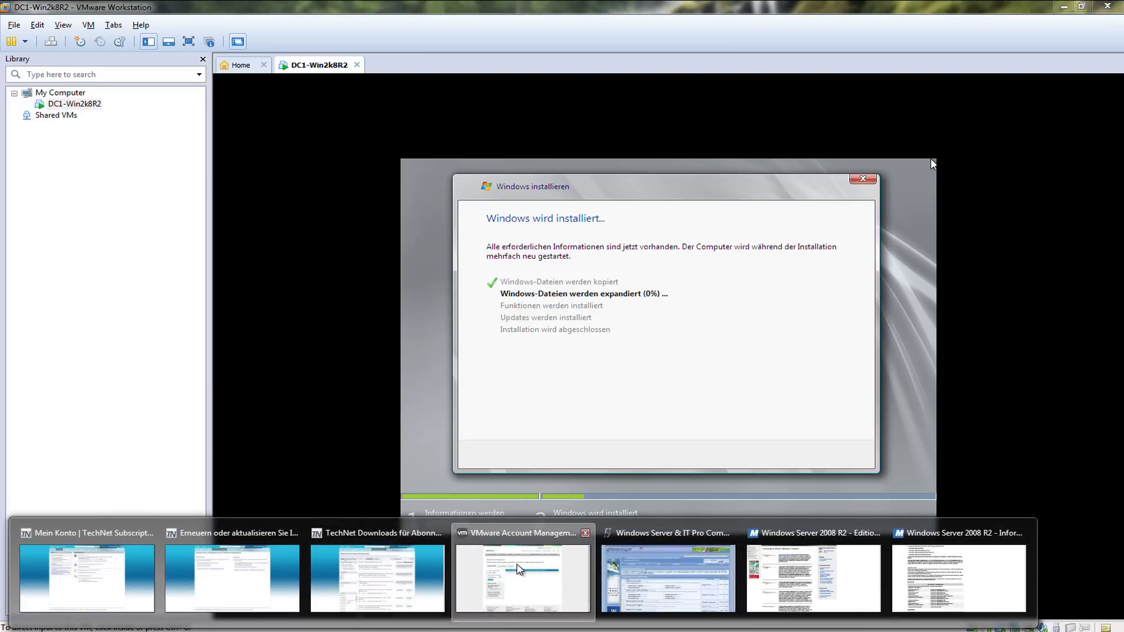
{"action": "left_click", "coordinate": [523, 576]}
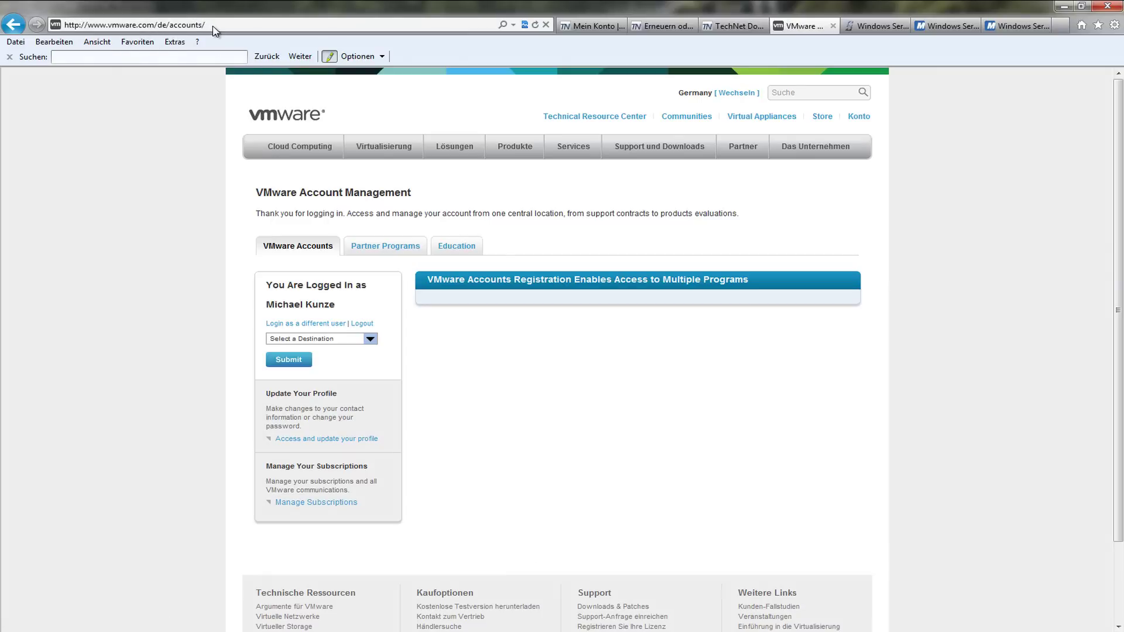
{"action": "left_click_drag", "start_coordinate": [338, 303], "coordinate": [260, 309]}
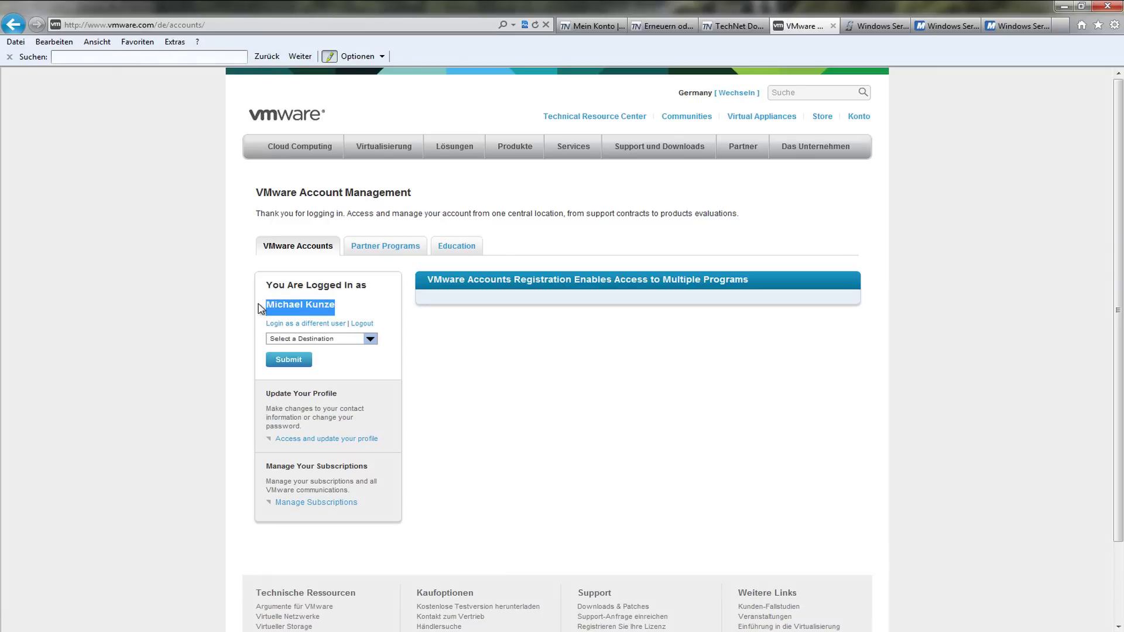
{"action": "left_click", "coordinate": [621, 352]}
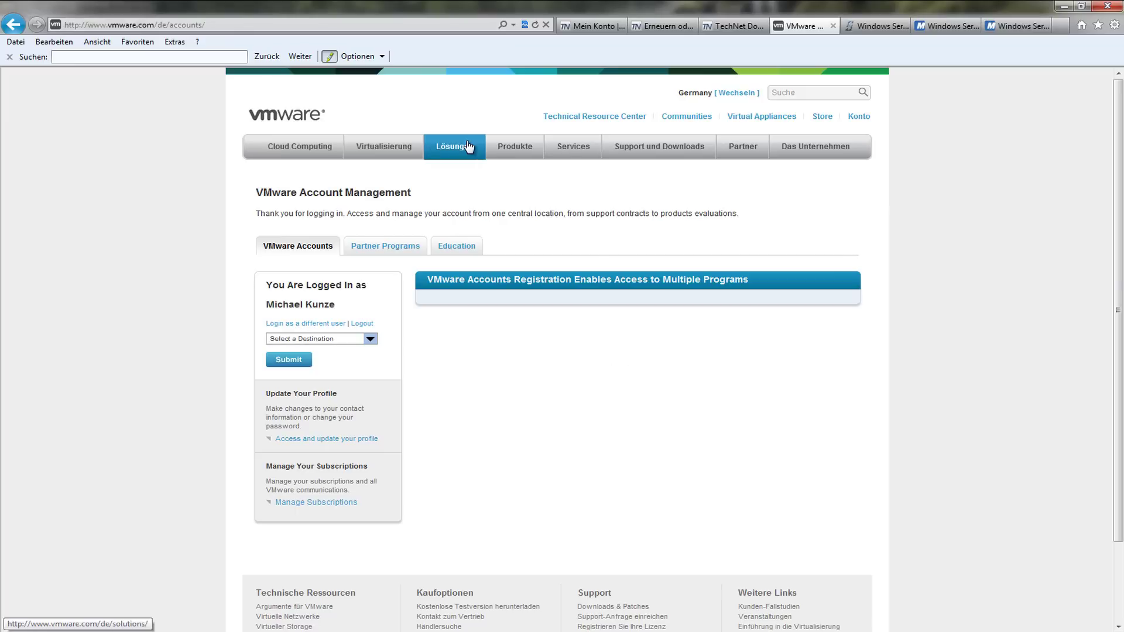
Open the VMware Workstation product page and look through its overview and purchase options
{"action": "mouse_move", "coordinate": [478, 149]}
{"action": "mouse_move", "coordinate": [519, 150]}
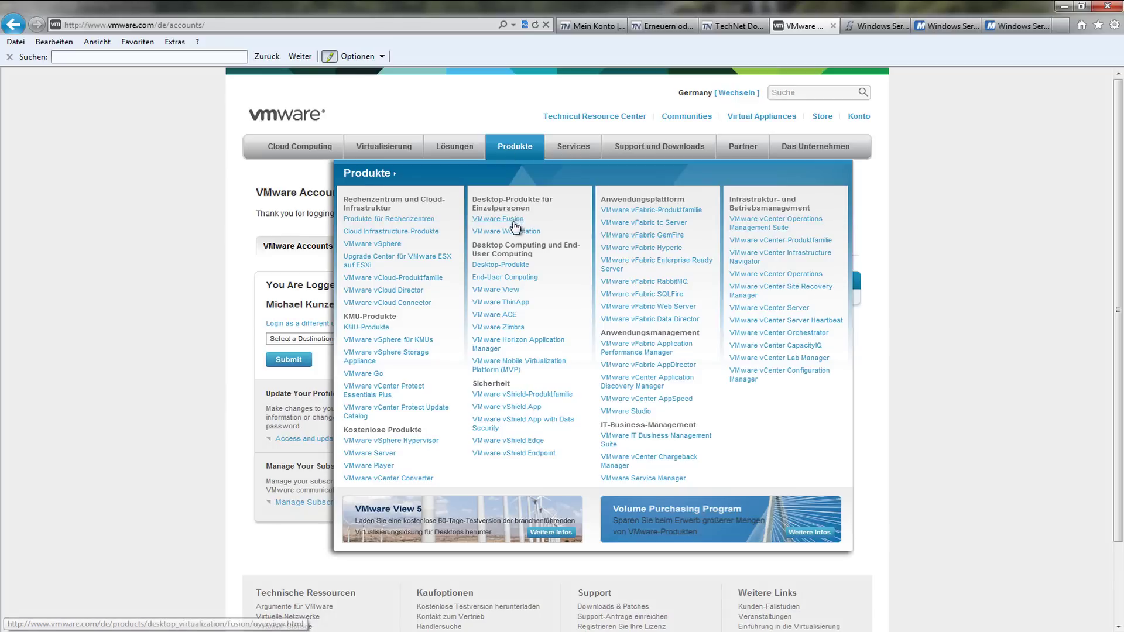
{"action": "left_click", "coordinate": [485, 233]}
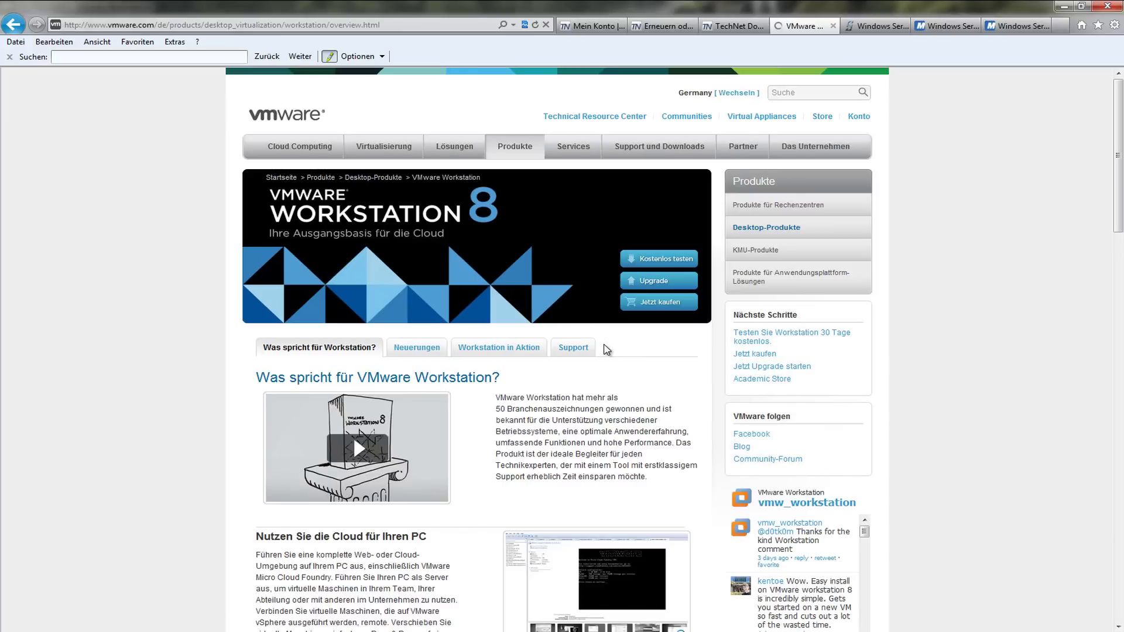
{"action": "scroll", "coordinate": [607, 350], "scroll_direction": "down", "scroll_amount": 5}
{"action": "scroll", "coordinate": [644, 235], "scroll_direction": "up", "scroll_amount": 4}
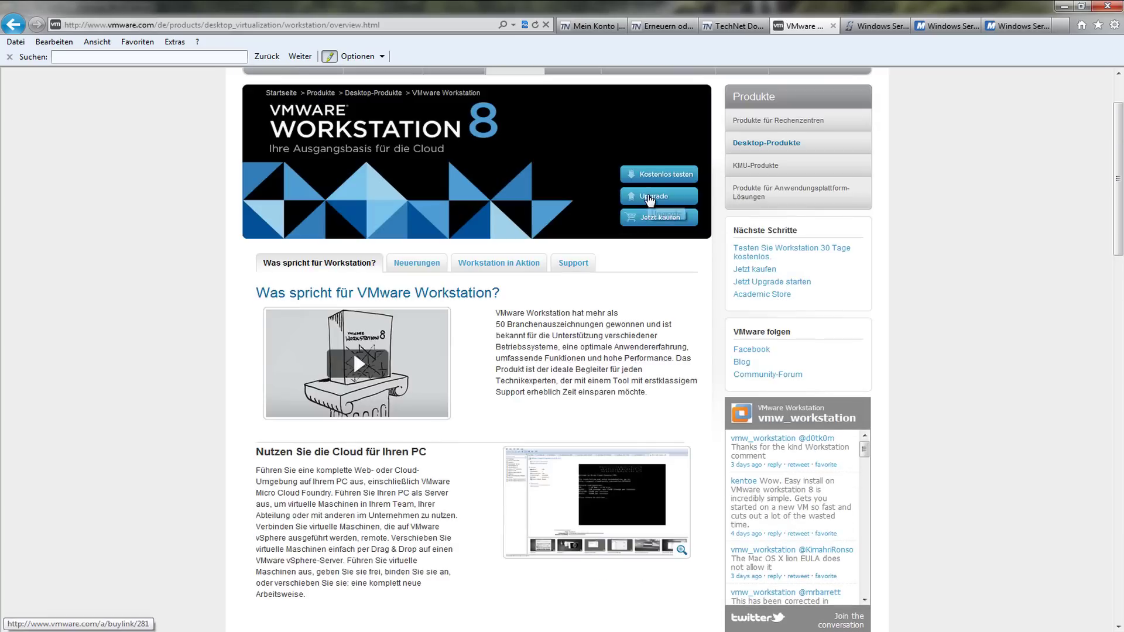
{"action": "scroll", "coordinate": [562, 345], "scroll_direction": "down", "scroll_amount": 3}
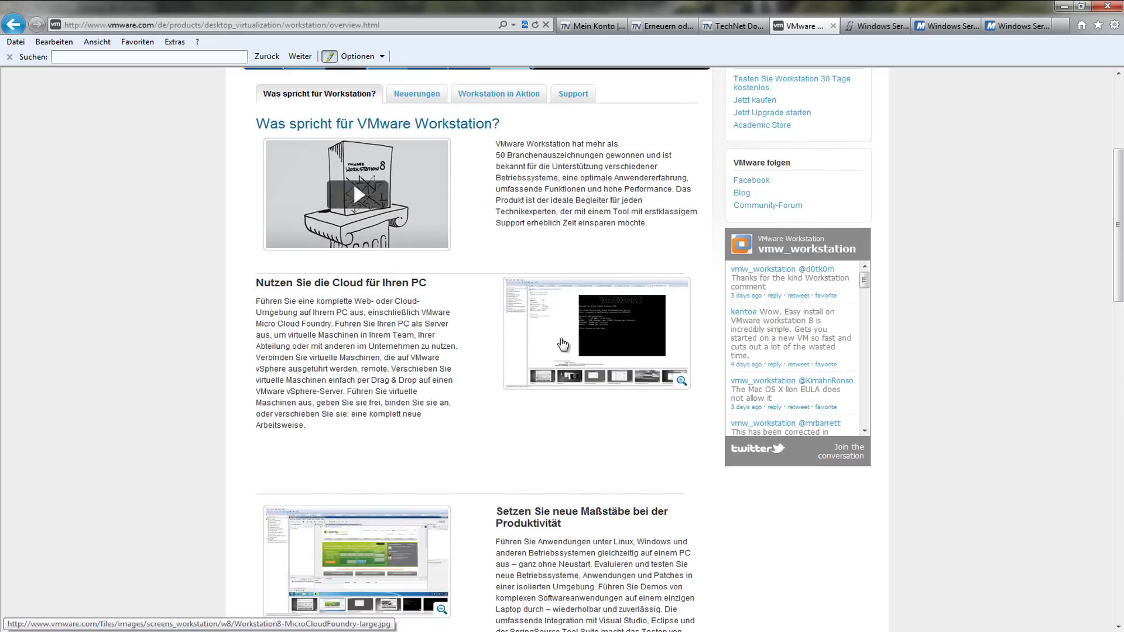
{"action": "scroll", "coordinate": [562, 344], "scroll_direction": "down", "scroll_amount": 3}
{"action": "scroll", "coordinate": [563, 344], "scroll_direction": "up", "scroll_amount": 8}
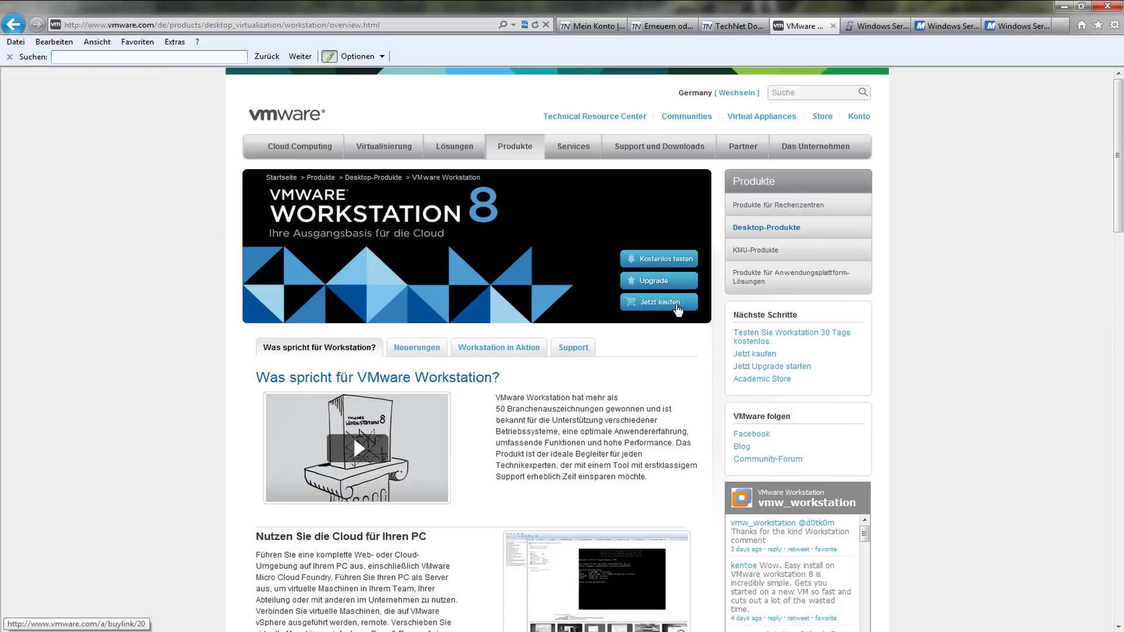
Open the VMware Workstation 8 purchase page and examine the price of the Standard License for Linux and Windows
{"action": "left_click", "coordinate": [677, 309]}
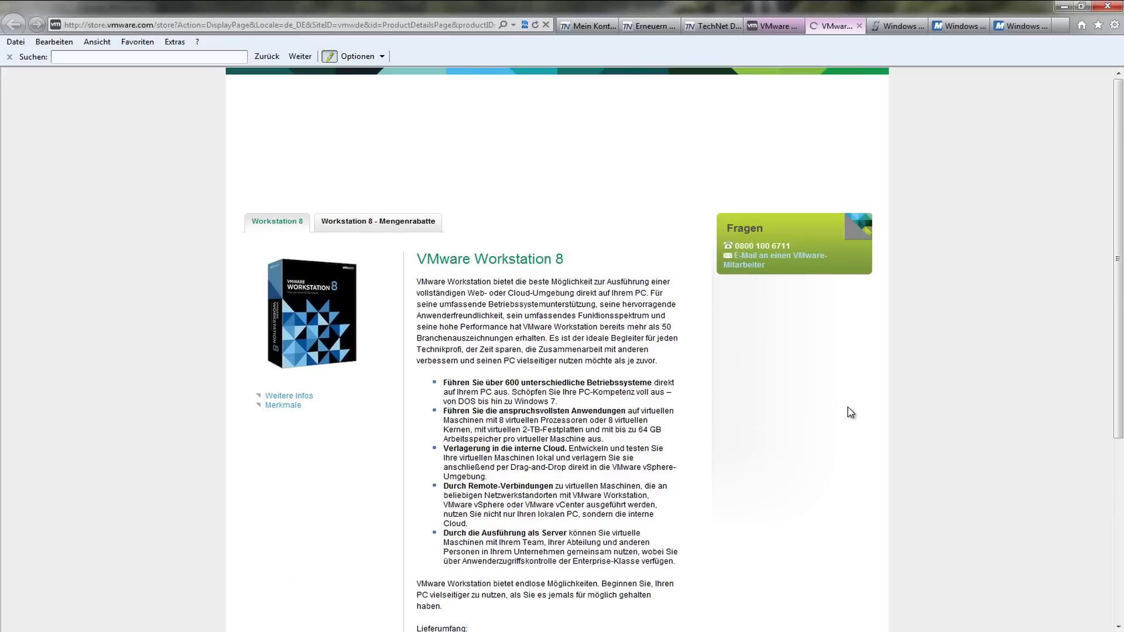
{"action": "scroll", "coordinate": [851, 412], "scroll_direction": "down", "scroll_amount": 5}
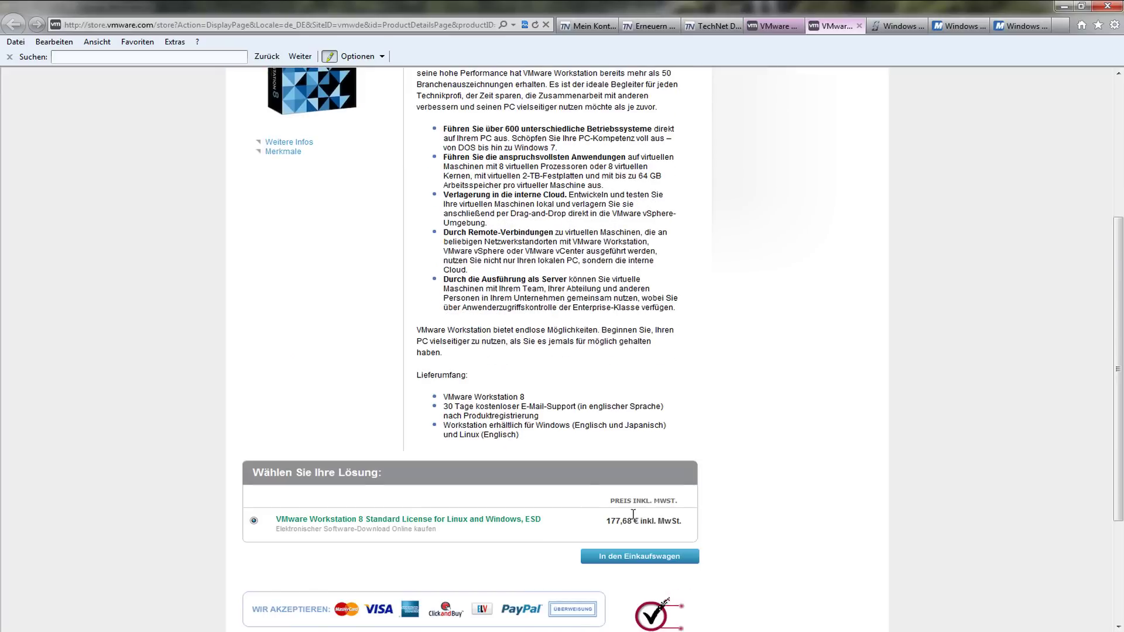
{"action": "double_click", "coordinate": [620, 521]}
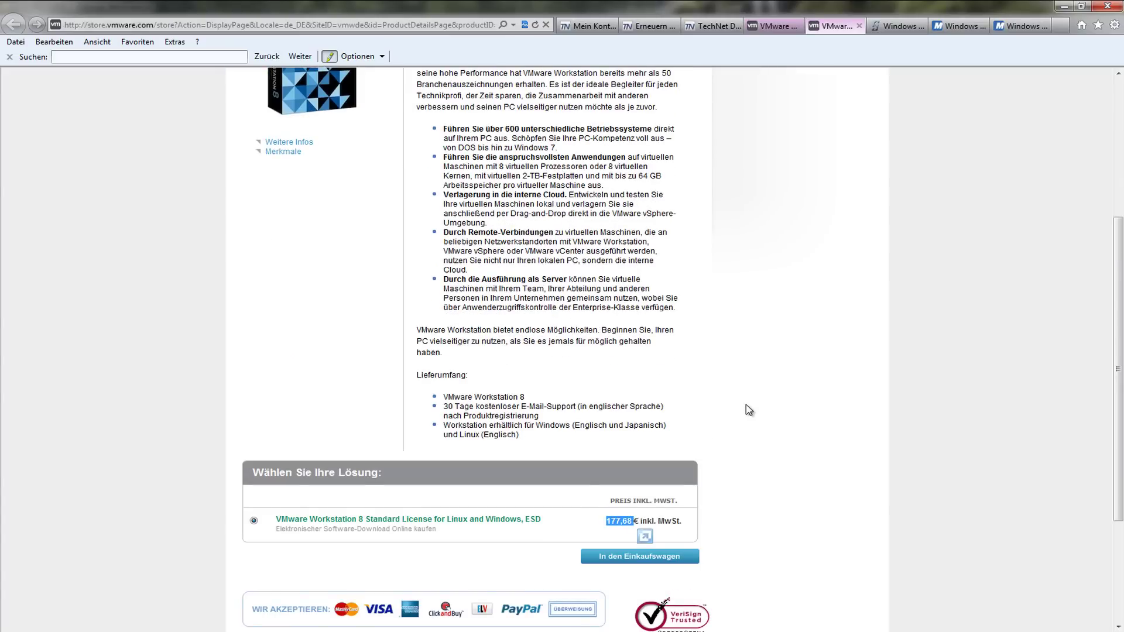
{"action": "scroll", "coordinate": [750, 410], "scroll_direction": "down", "scroll_amount": 3}
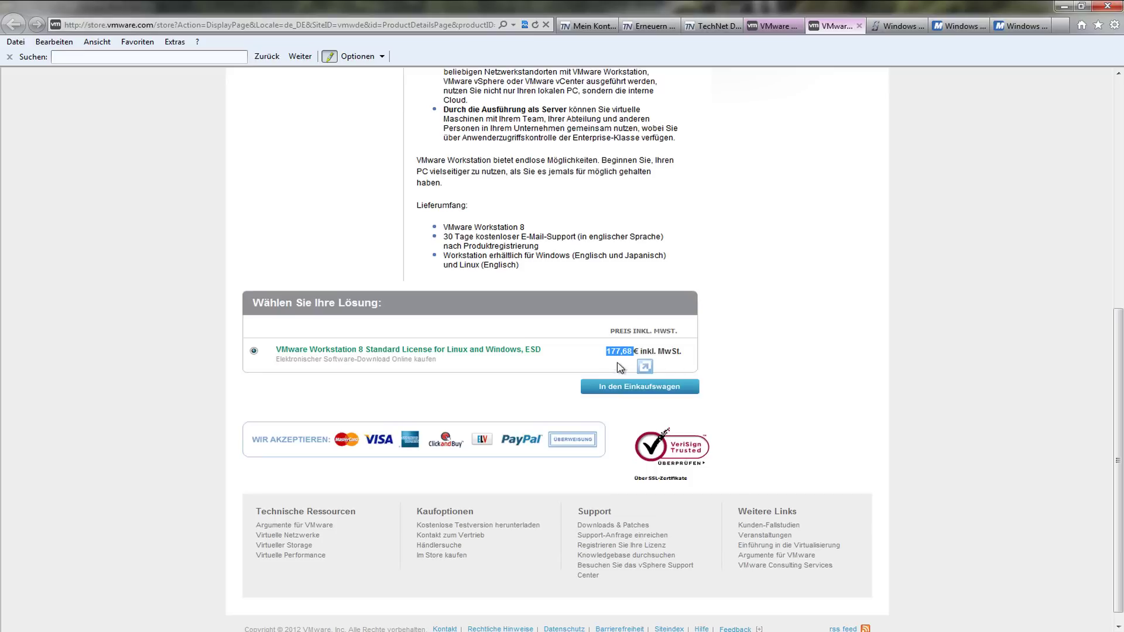
{"action": "scroll", "coordinate": [612, 378], "scroll_direction": "up", "scroll_amount": 2}
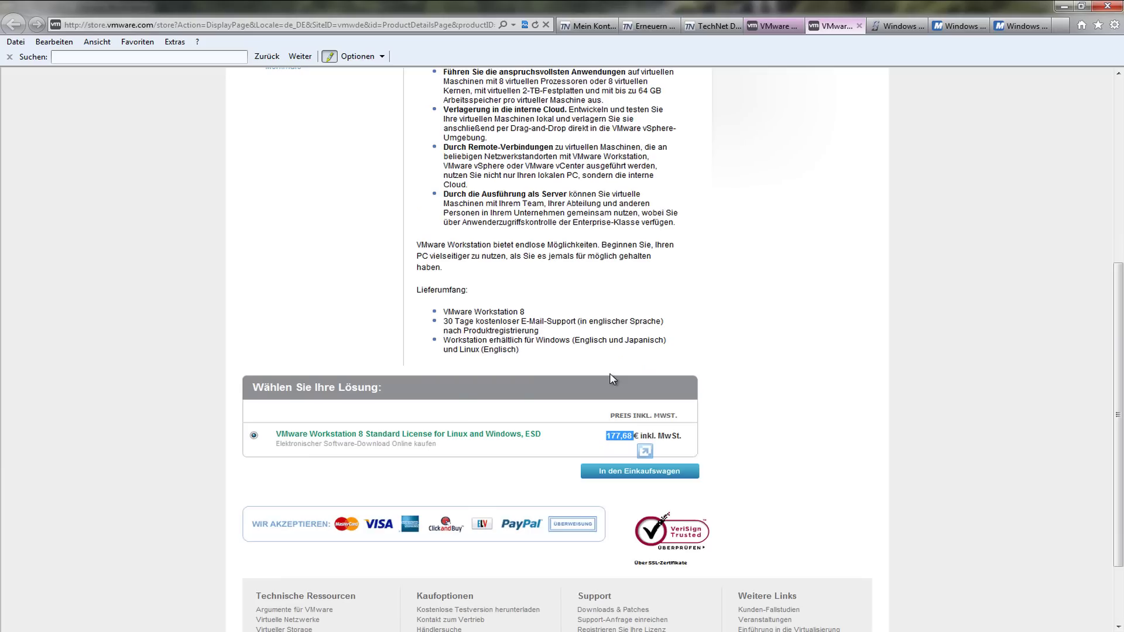
{"action": "scroll", "coordinate": [610, 379], "scroll_direction": "up", "scroll_amount": 6}
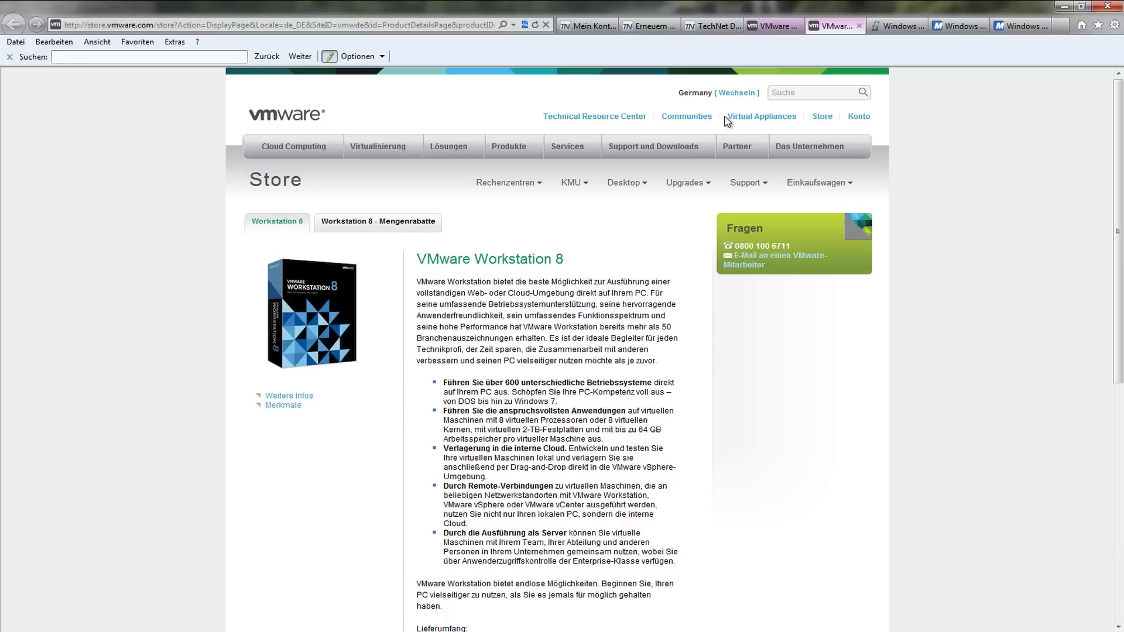
Look up the Workstation 8 upgrade price for versions 7.x or 6.x in the VMware store and close the store page
{"action": "mouse_move", "coordinate": [686, 184]}
{"action": "left_click", "coordinate": [666, 205]}
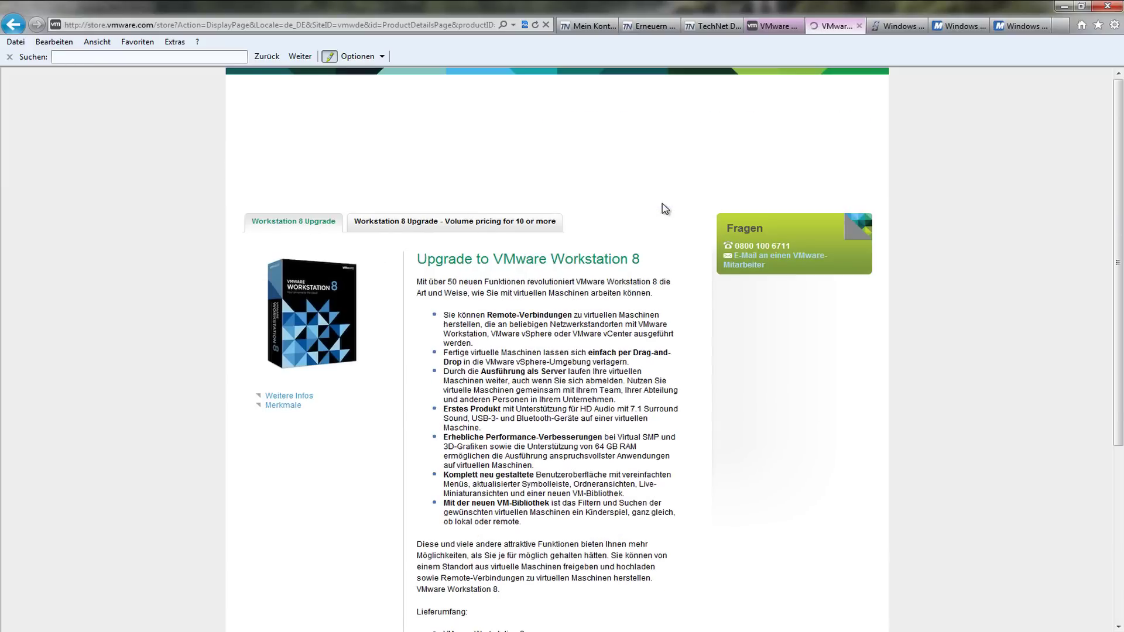
{"action": "scroll", "coordinate": [666, 209], "scroll_direction": "down", "scroll_amount": 4}
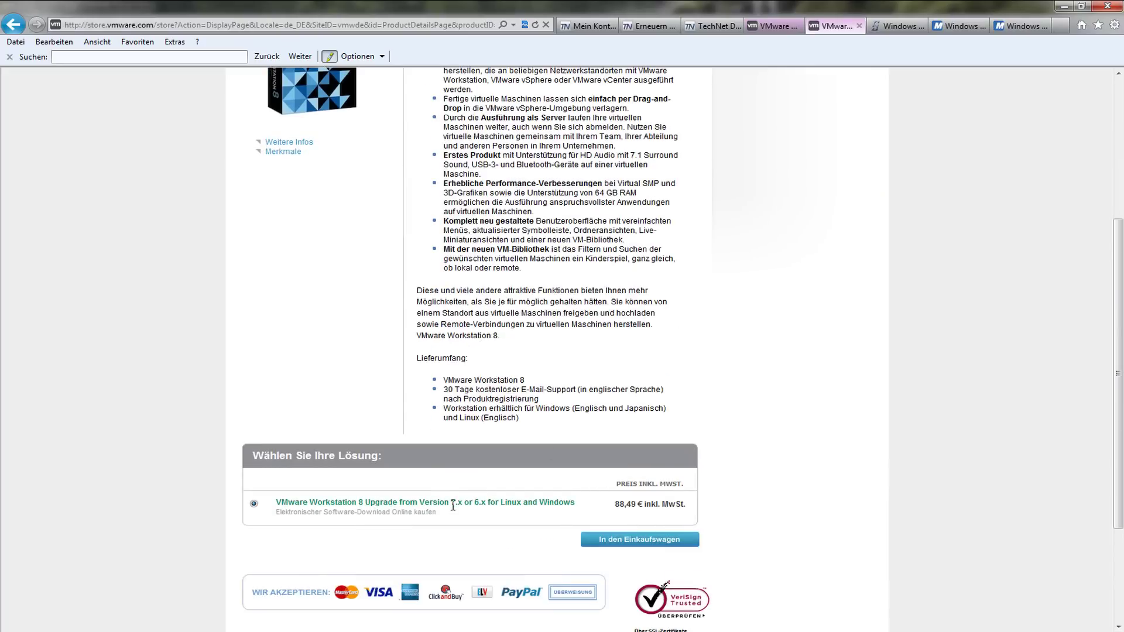
{"action": "left_click_drag", "start_coordinate": [615, 503], "coordinate": [660, 505]}
{"action": "scroll", "coordinate": [776, 322], "scroll_direction": "up", "scroll_amount": 4}
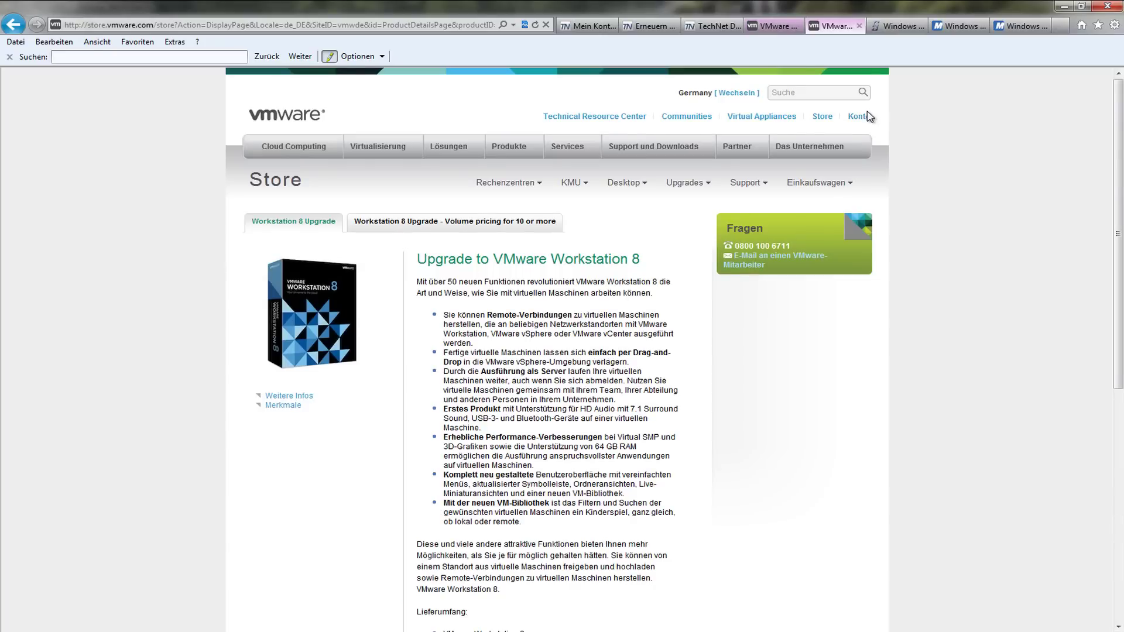
{"action": "left_click", "coordinate": [859, 26]}
Browse the MSDN folder on the Extern (K:) drive in Windows Explorer and close the window
{"action": "mouse_move", "coordinate": [815, 150]}
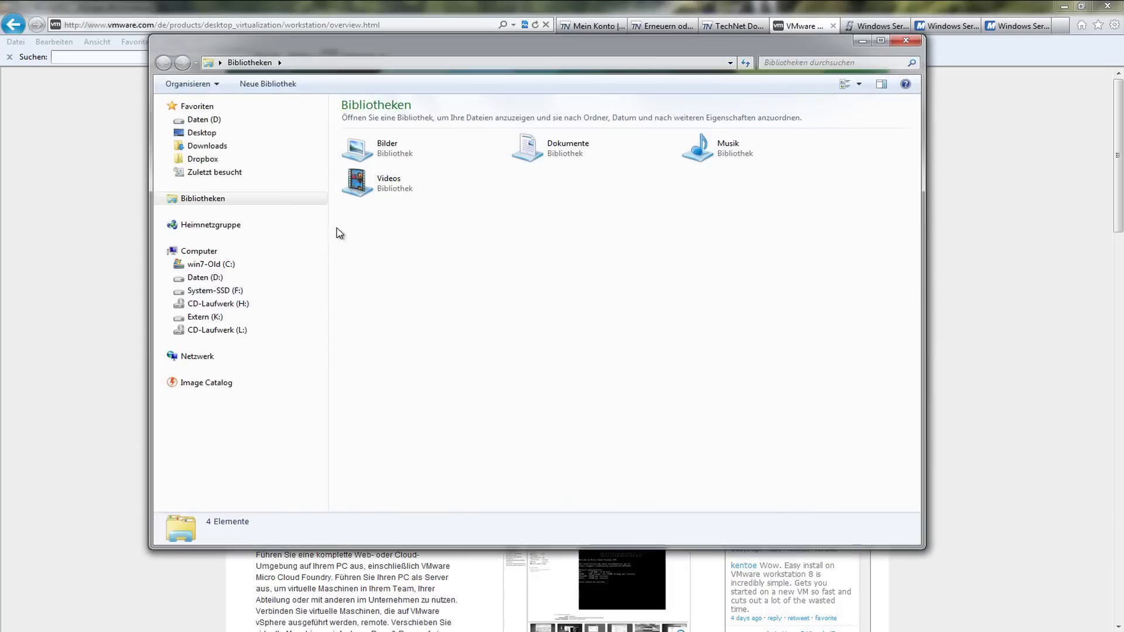
{"action": "left_click", "coordinate": [218, 318]}
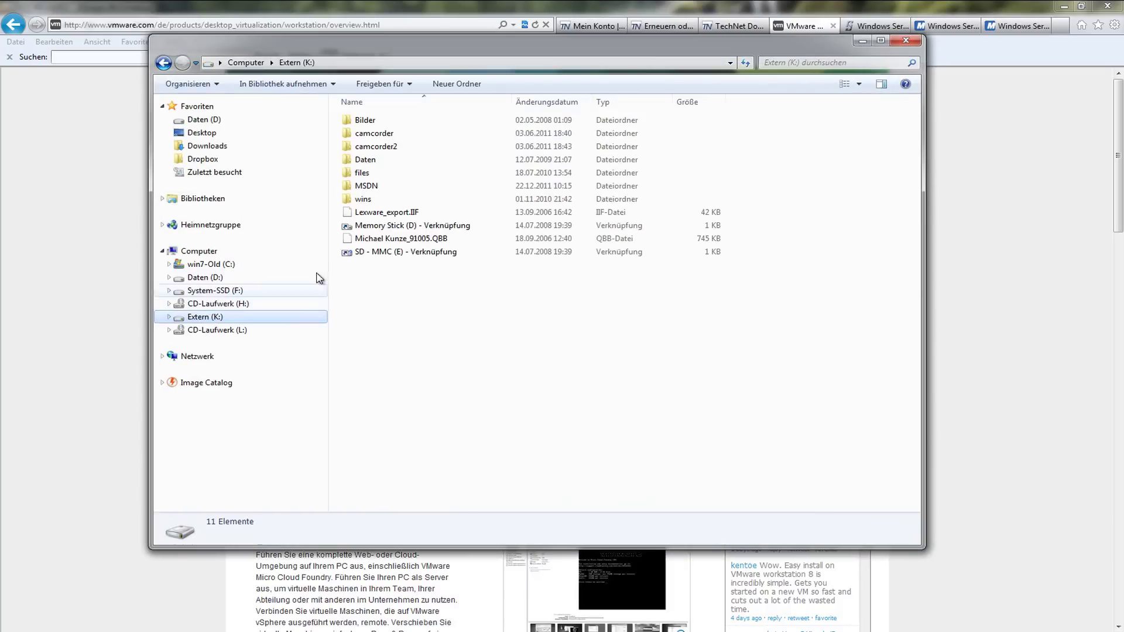
{"action": "double_click", "coordinate": [366, 186]}
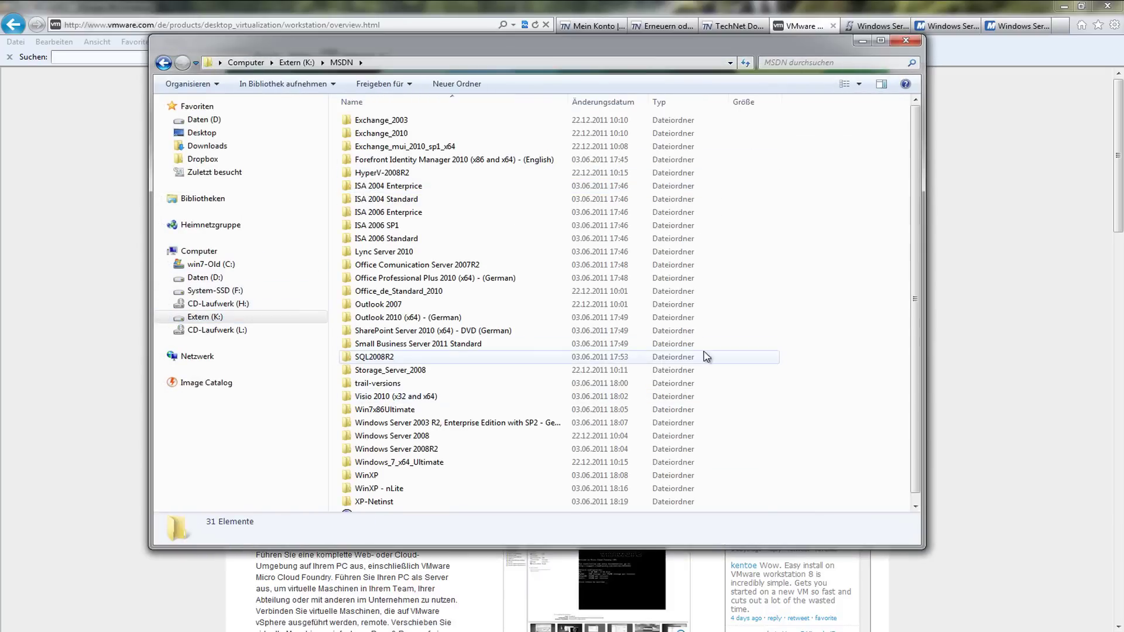
{"action": "left_click", "coordinate": [906, 40]}
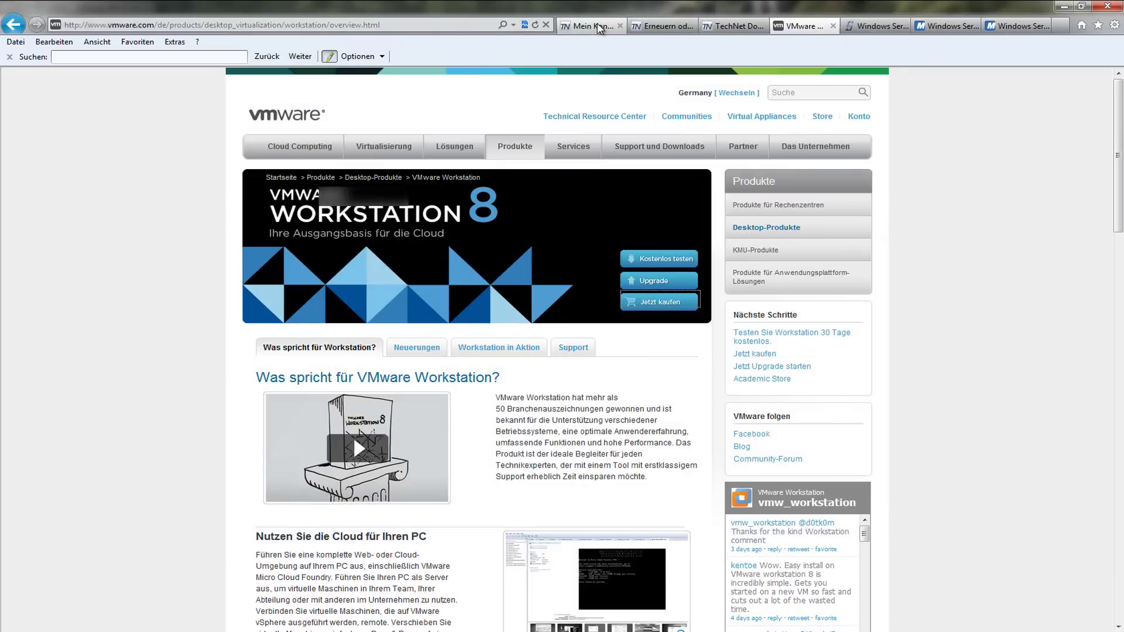
On the TechNet account page, view the TechNet Professional (Retail) subscription and return to TechNet Standard (Retail)
{"action": "left_click", "coordinate": [589, 26]}
{"action": "left_click", "coordinate": [646, 26]}
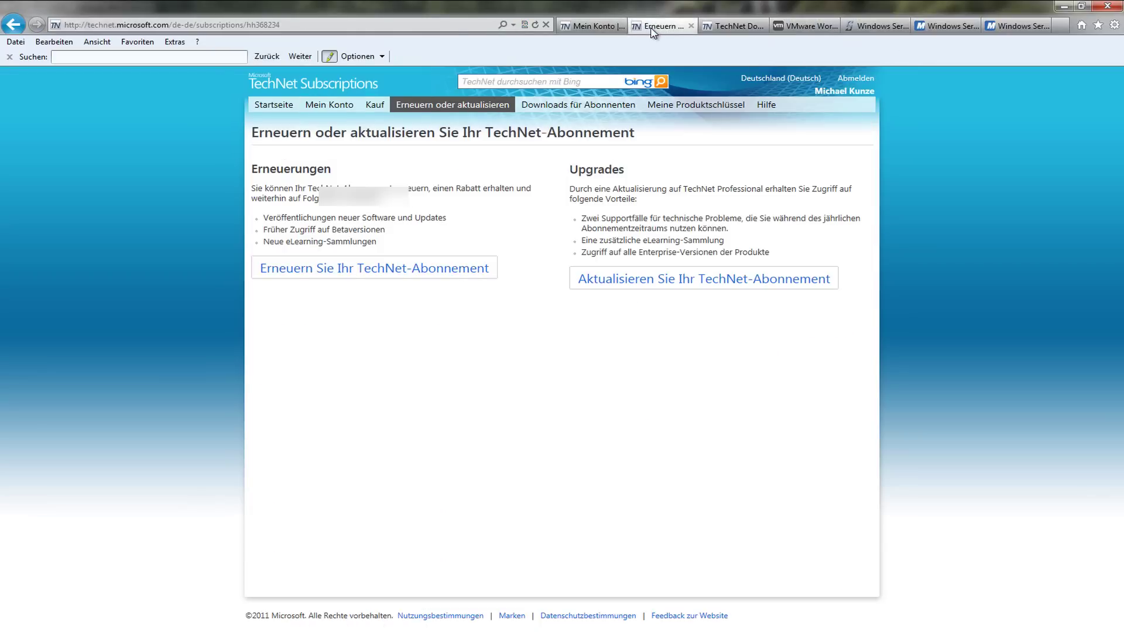
{"action": "left_click", "coordinate": [586, 26]}
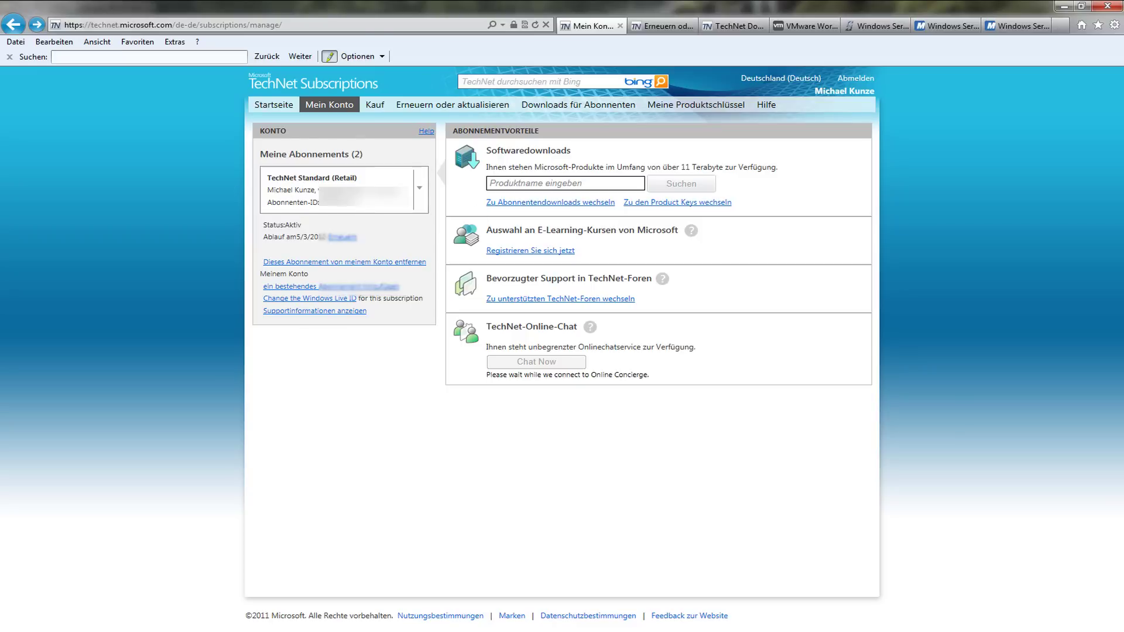
{"action": "left_click", "coordinate": [421, 189]}
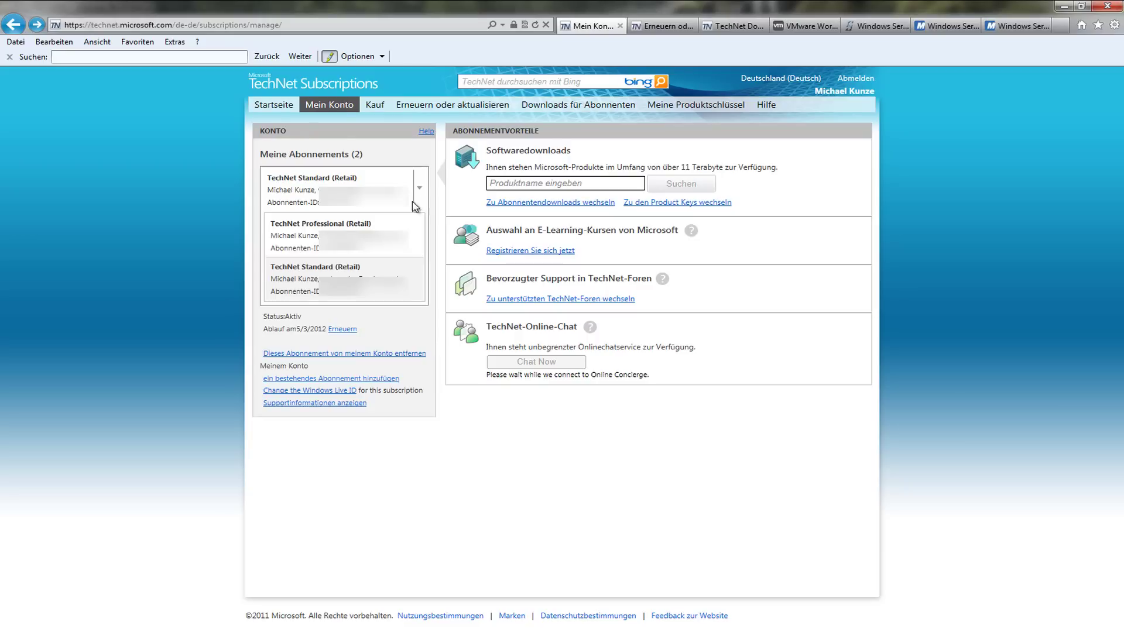
{"action": "left_click", "coordinate": [367, 227]}
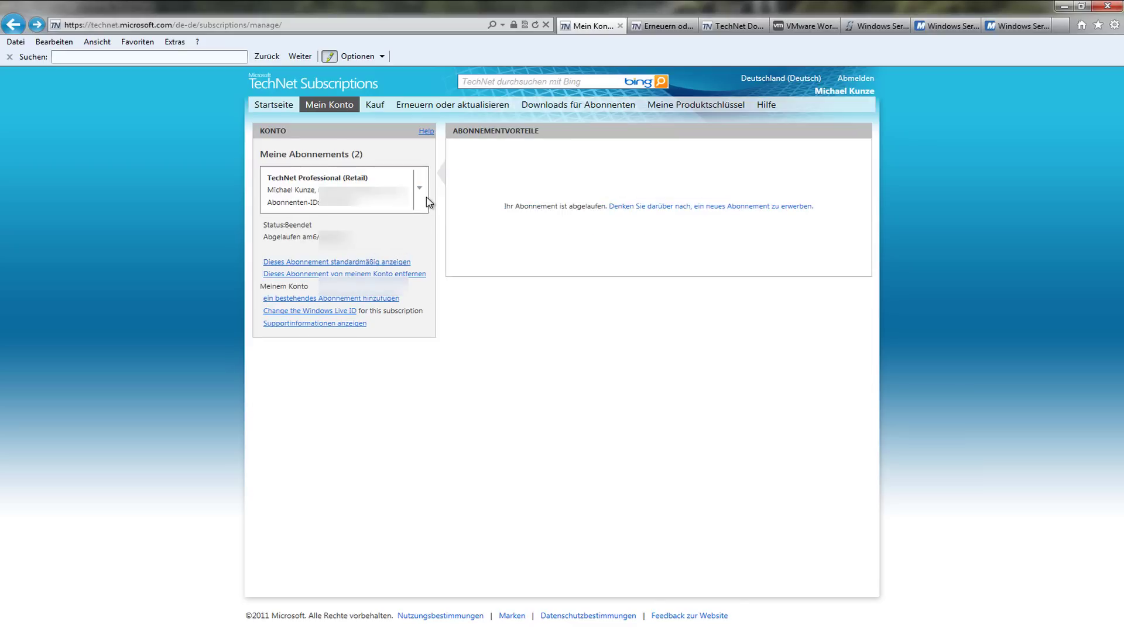
{"action": "left_click", "coordinate": [422, 199]}
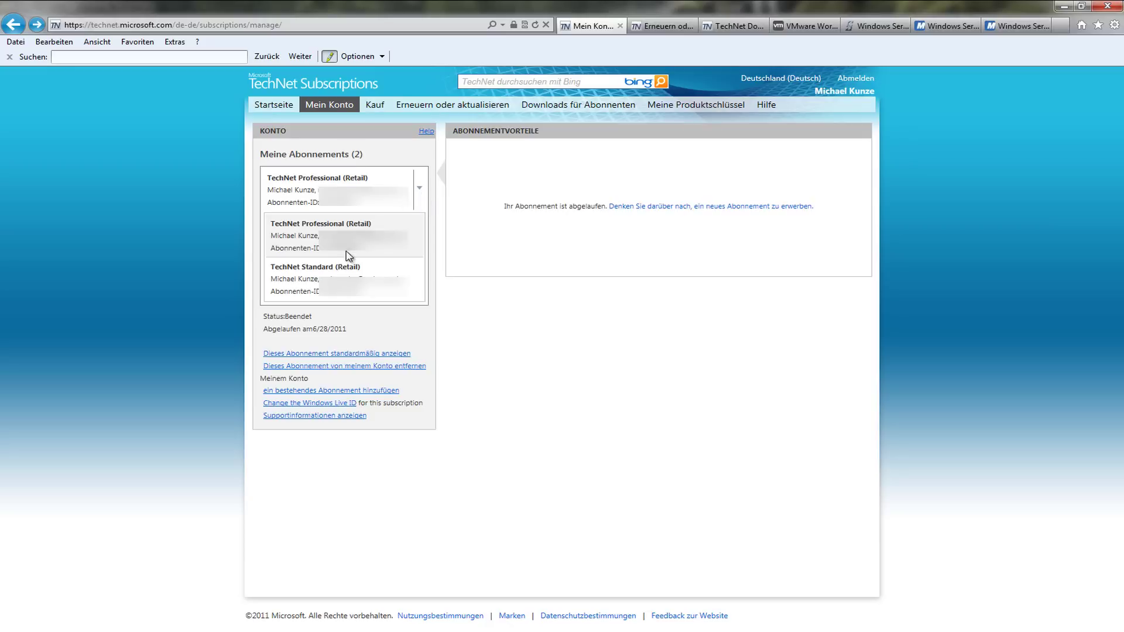
{"action": "left_click", "coordinate": [333, 278]}
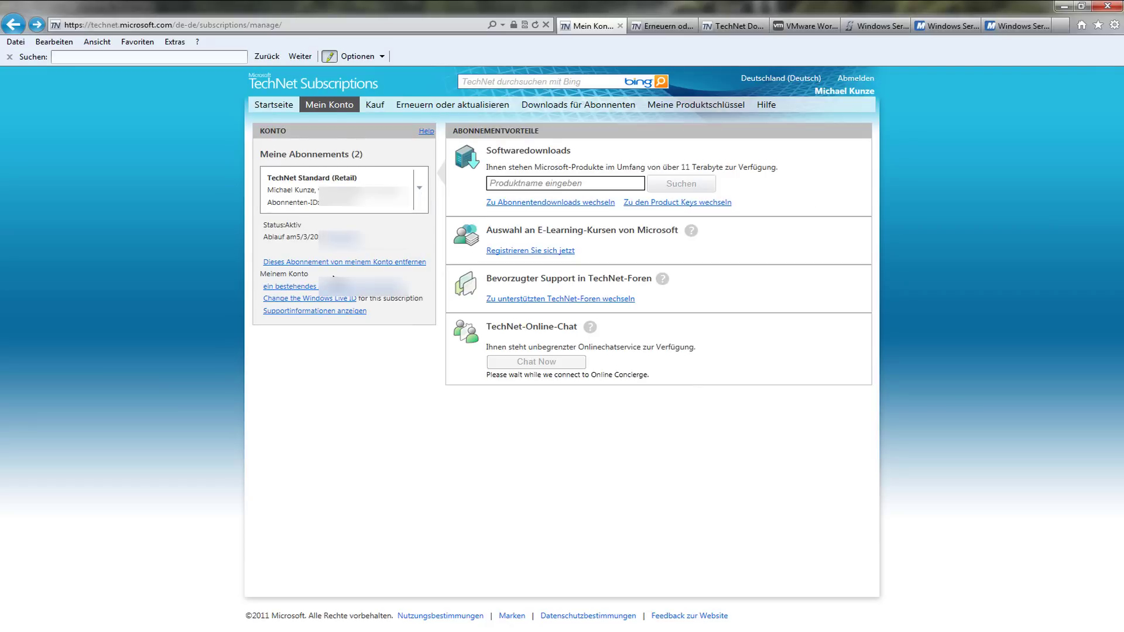
Open the TechNet subscription renewal order form, review its country and tax information and go back
{"action": "left_click", "coordinate": [668, 29]}
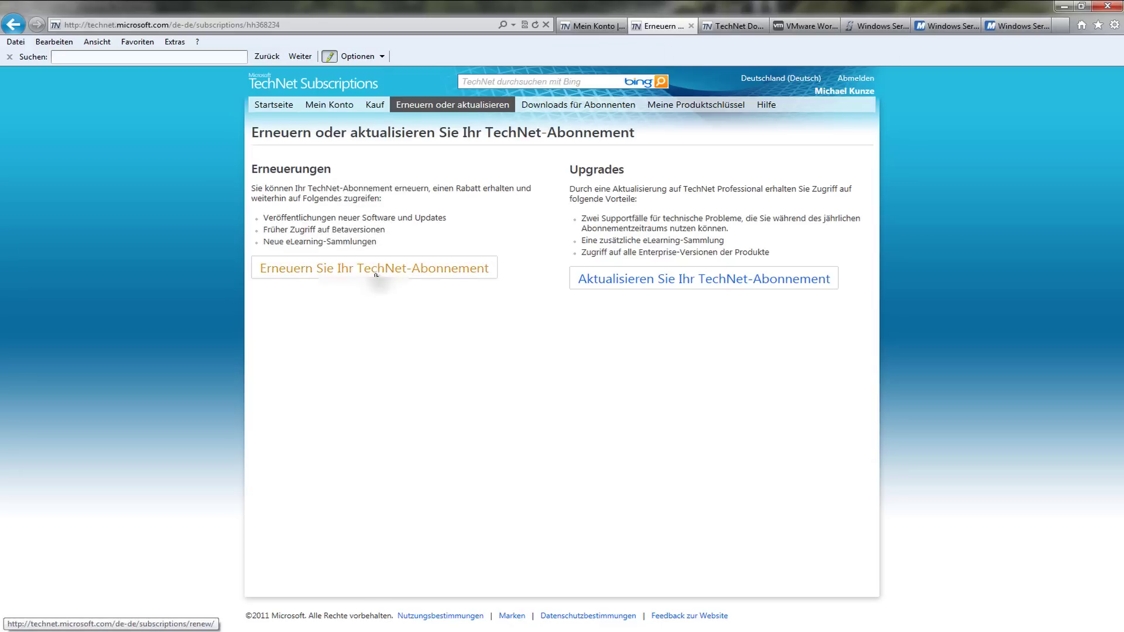
{"action": "left_click", "coordinate": [447, 274]}
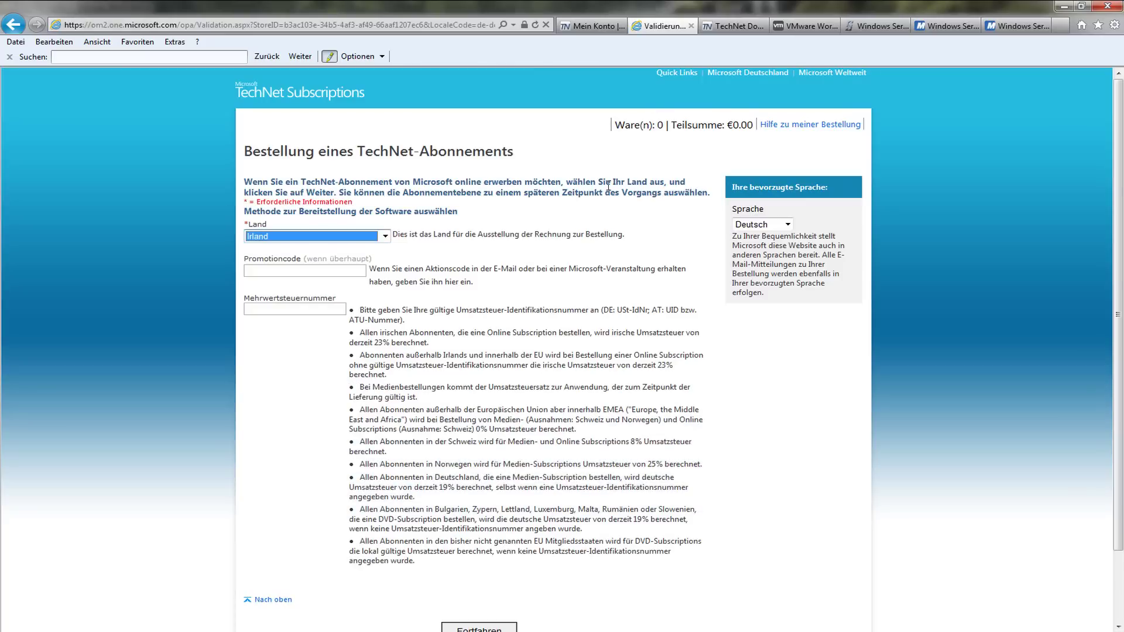
{"action": "key", "text": "alt+Left"}
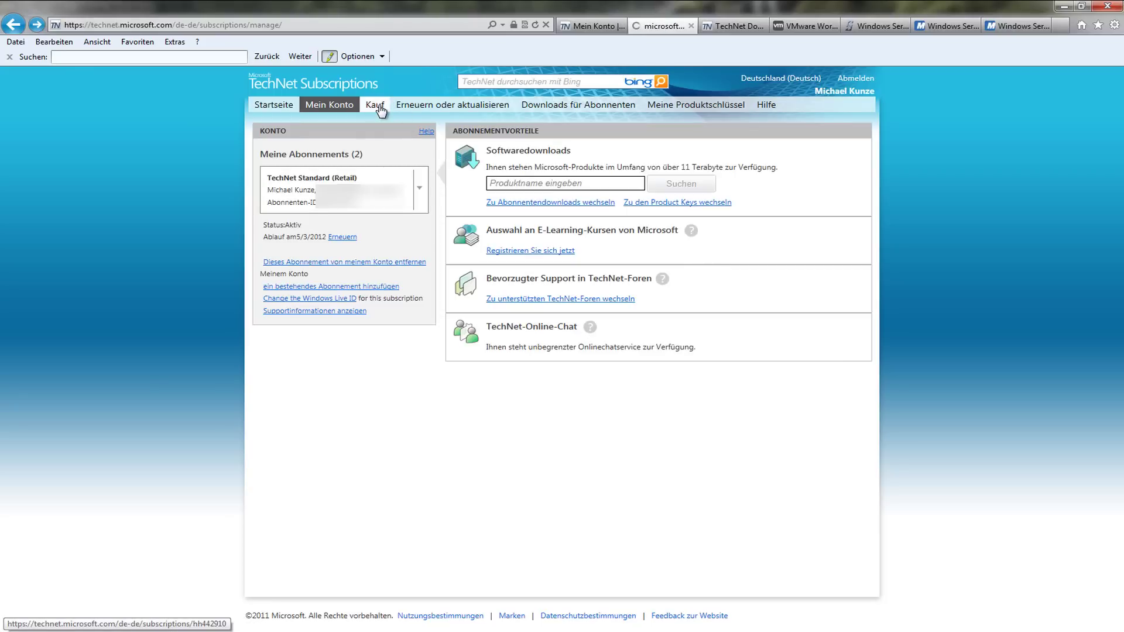
Open the TechNet purchase page briefly, return to the account page and open the renewal of the TechNet Standard (Retail) subscription
{"action": "left_click", "coordinate": [379, 109]}
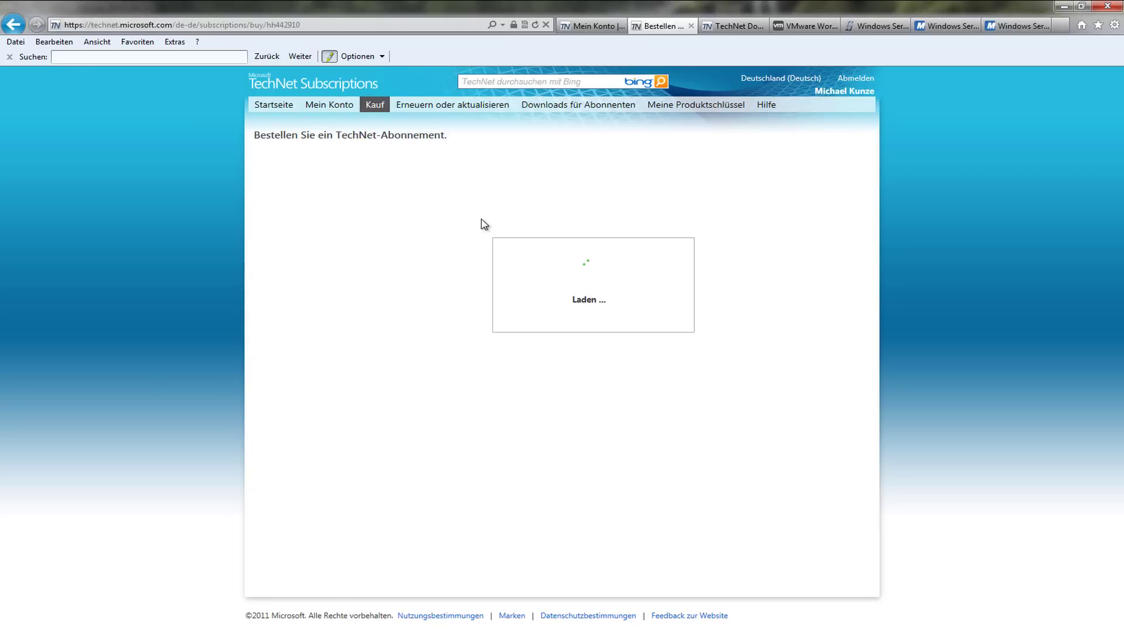
{"action": "key", "text": "BackSpace"}
{"action": "left_click", "coordinate": [339, 111]}
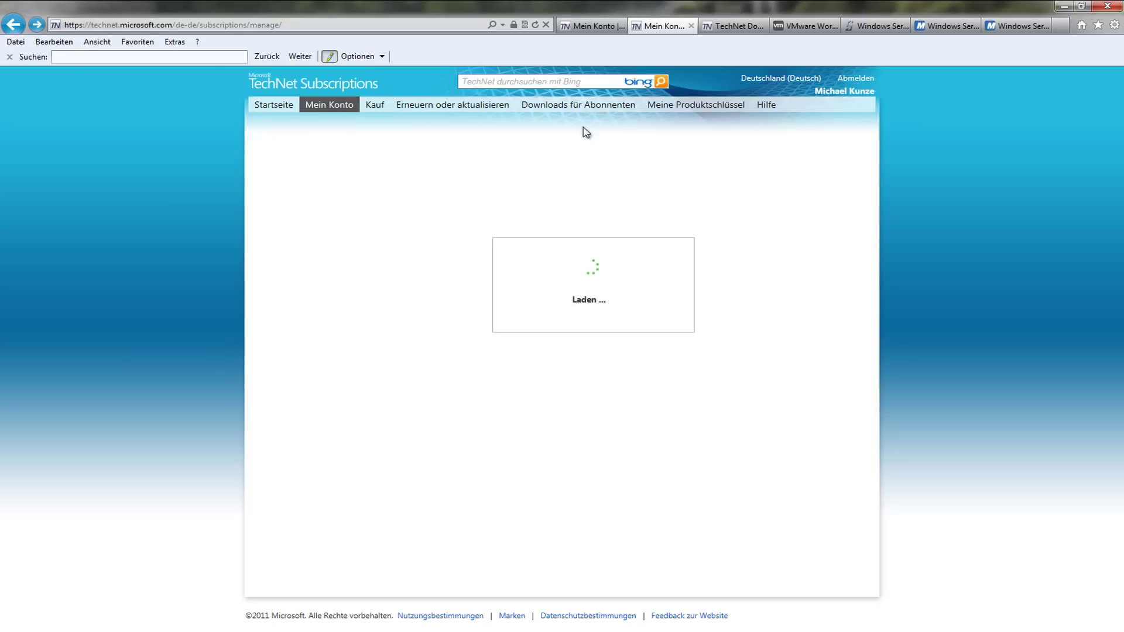
{"action": "left_click", "coordinate": [729, 28]}
{"action": "left_click", "coordinate": [662, 26]}
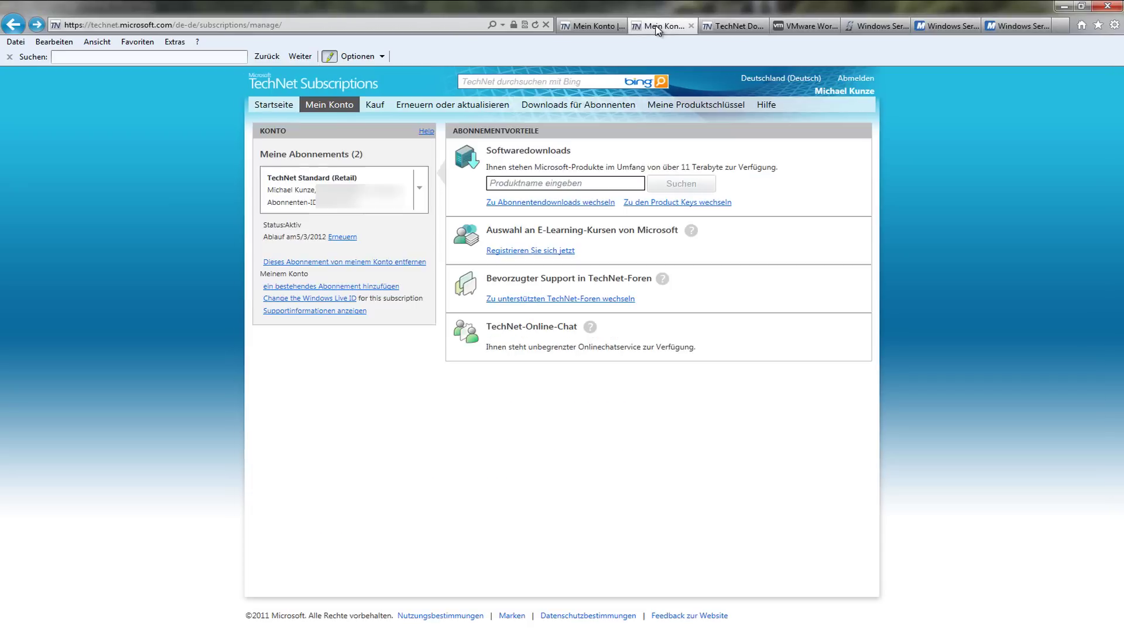
{"action": "left_click", "coordinate": [343, 237]}
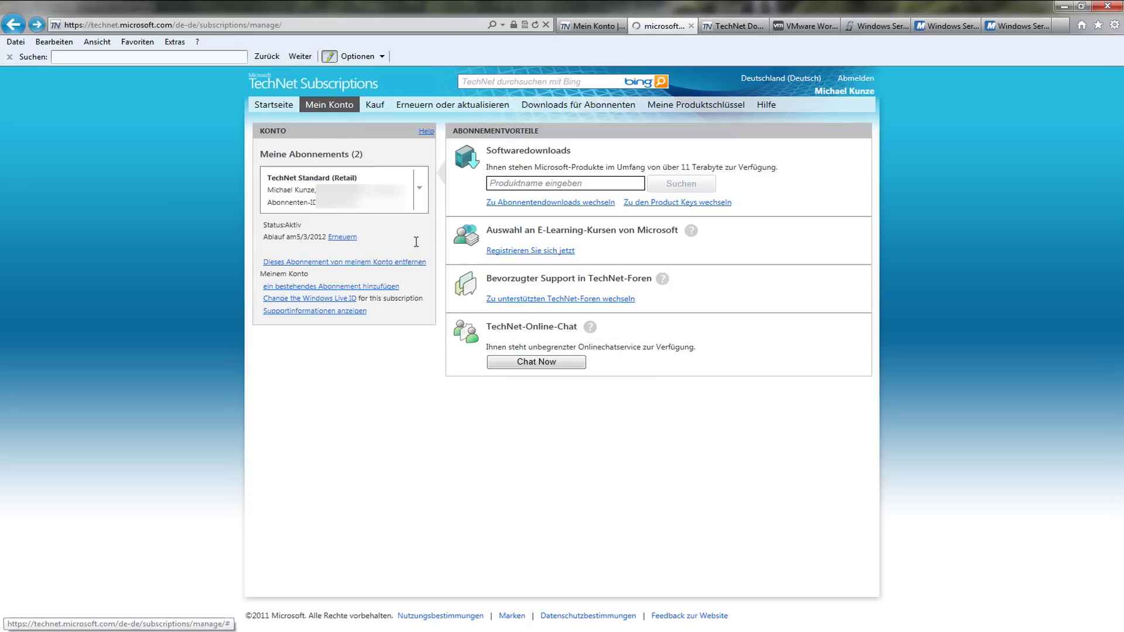
Look through the Windows Server 2008 R2 list in the TechNet subscriber downloads, including the A - Z product index
{"action": "left_click", "coordinate": [736, 33]}
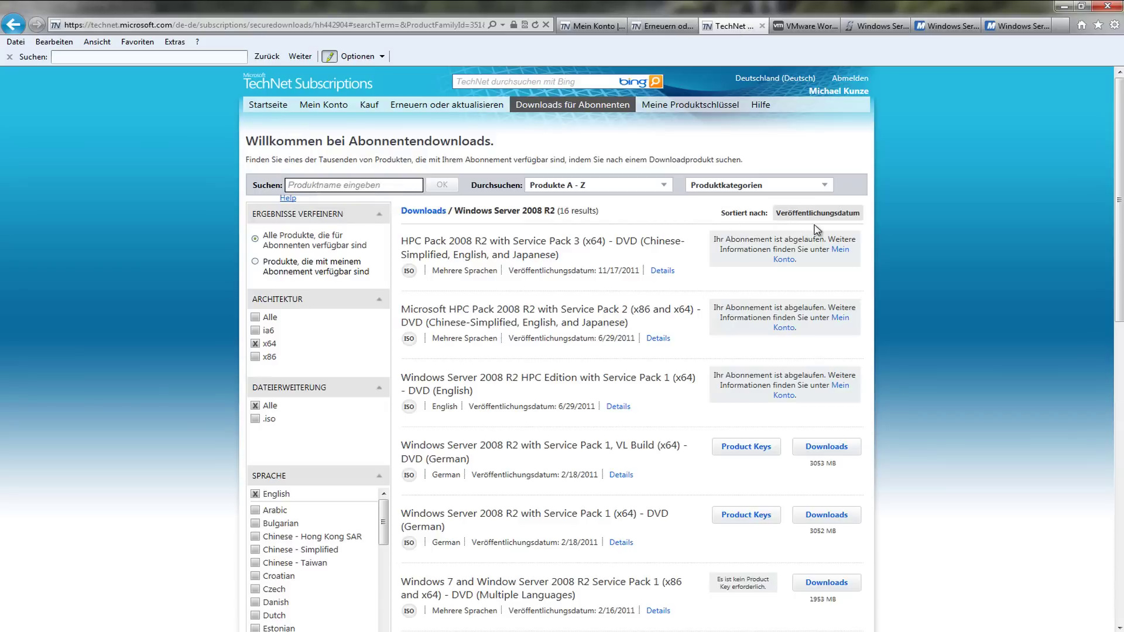
{"action": "scroll", "coordinate": [685, 320], "scroll_direction": "down", "scroll_amount": 5}
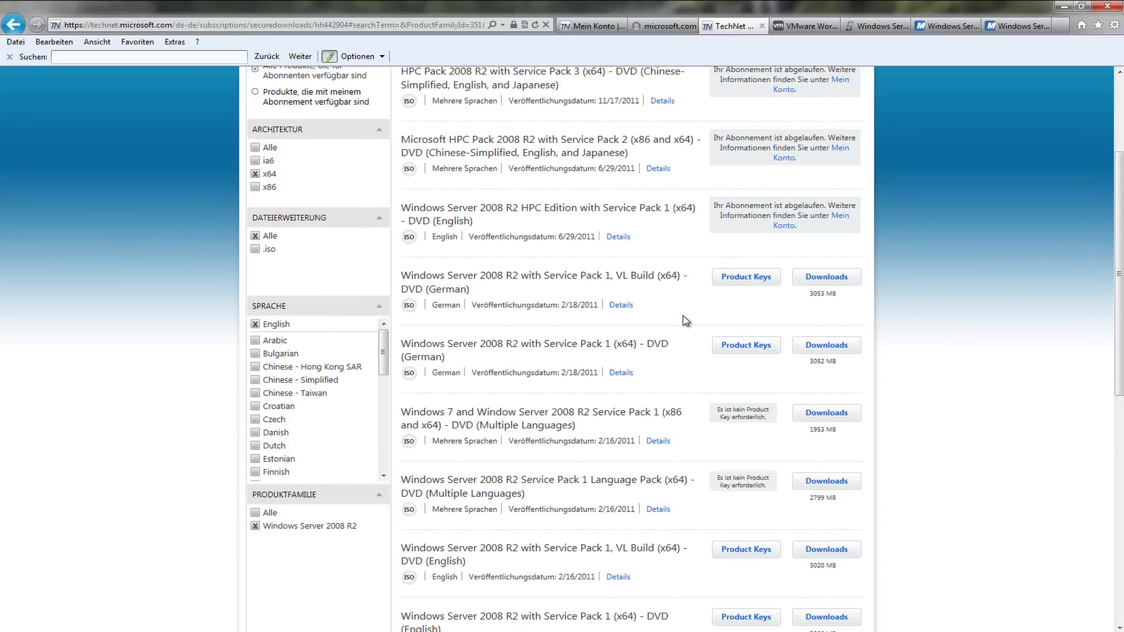
{"action": "scroll", "coordinate": [685, 321], "scroll_direction": "down", "scroll_amount": 5}
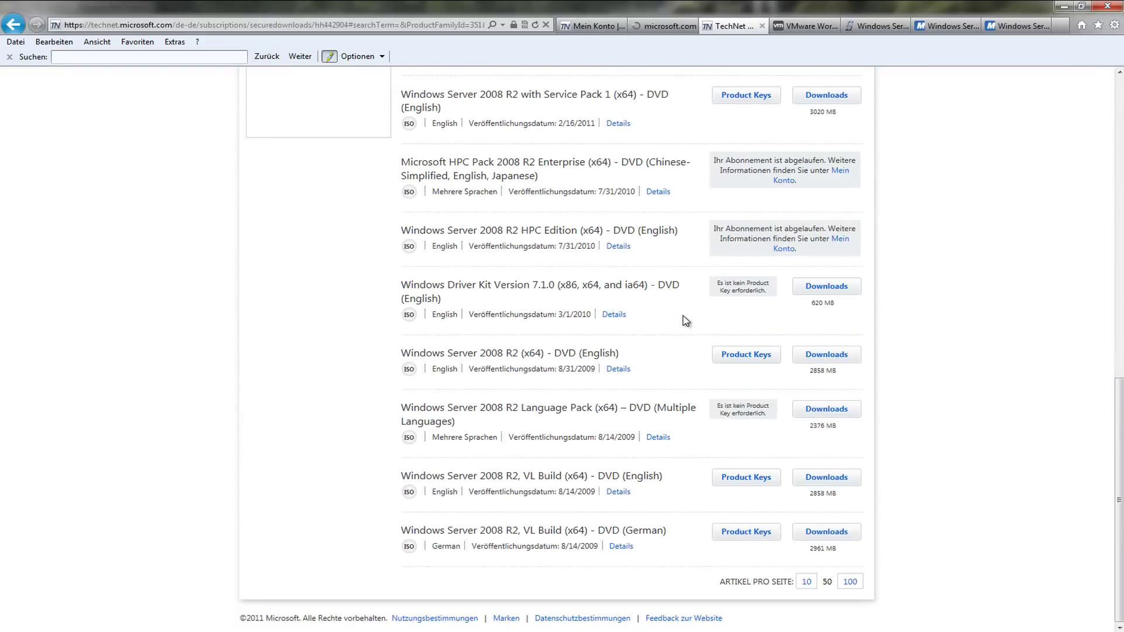
{"action": "scroll", "coordinate": [685, 320], "scroll_direction": "up", "scroll_amount": 10}
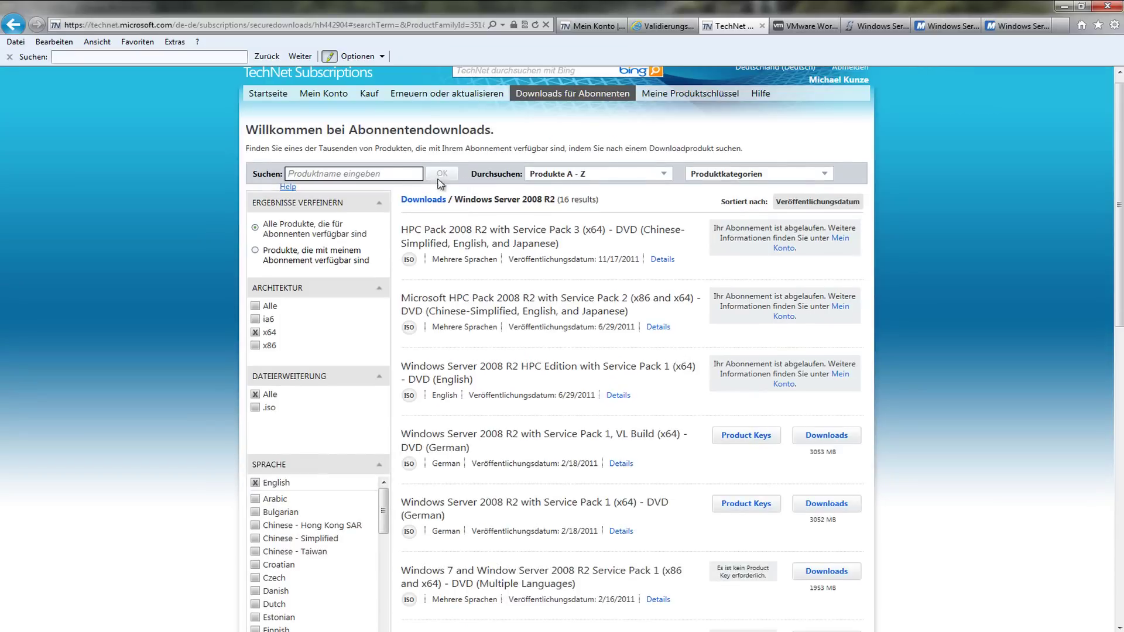
{"action": "left_click", "coordinate": [570, 180]}
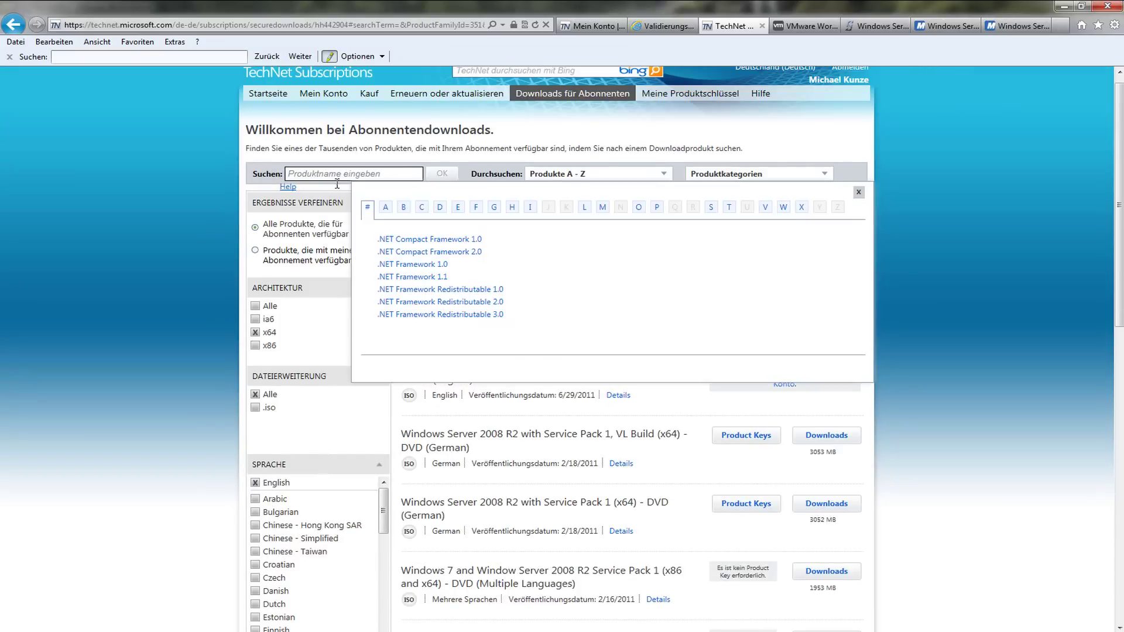
{"action": "left_click", "coordinate": [547, 475]}
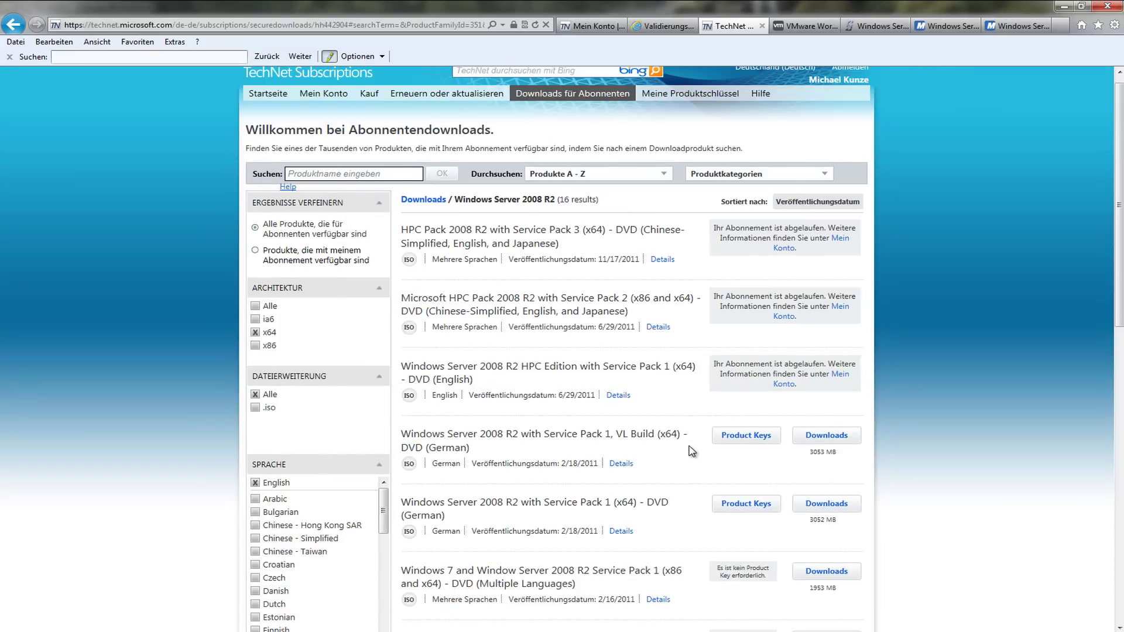
{"action": "scroll", "coordinate": [692, 451], "scroll_direction": "down", "scroll_amount": 1}
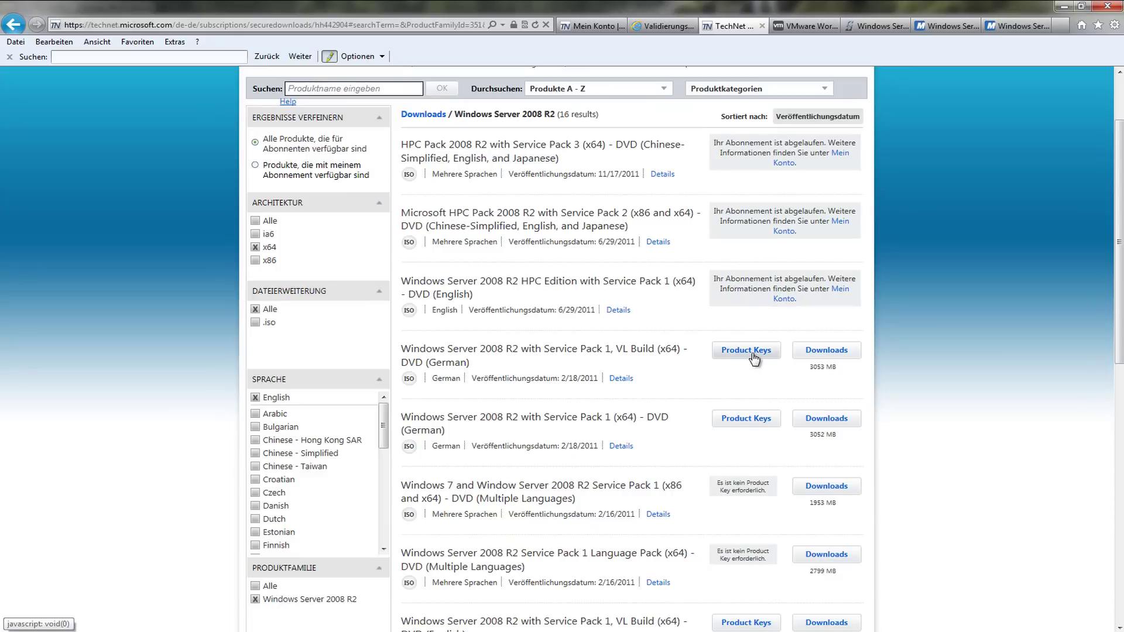
Browse the Betriebssysteme and Server product categories in the subscriber downloads and close the category overview
{"action": "left_click", "coordinate": [772, 91]}
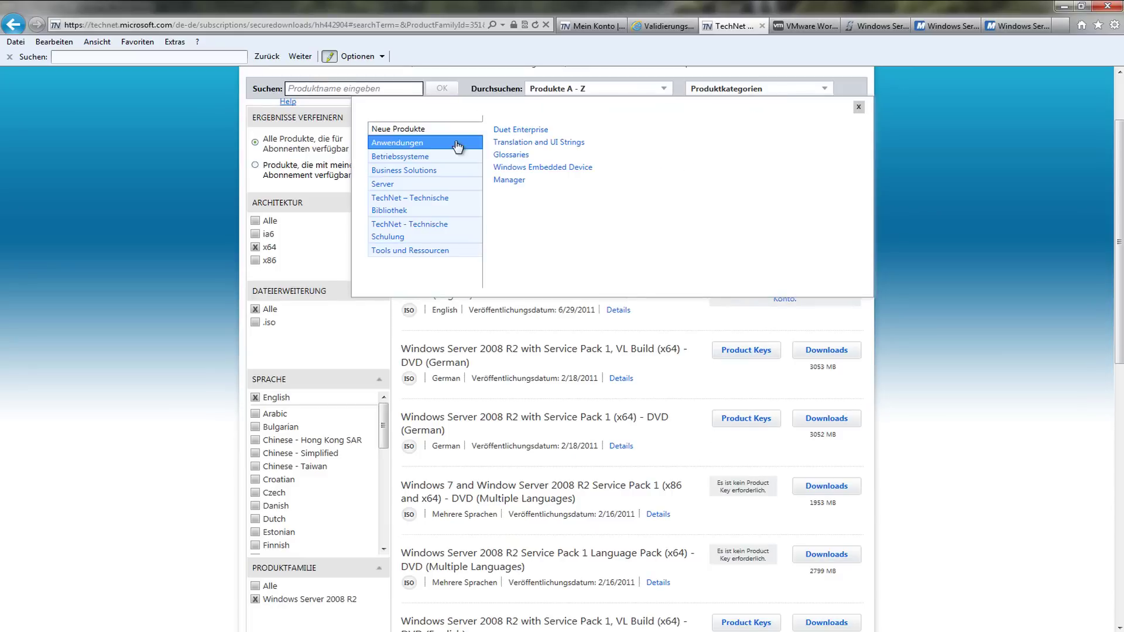
{"action": "left_click", "coordinate": [415, 158]}
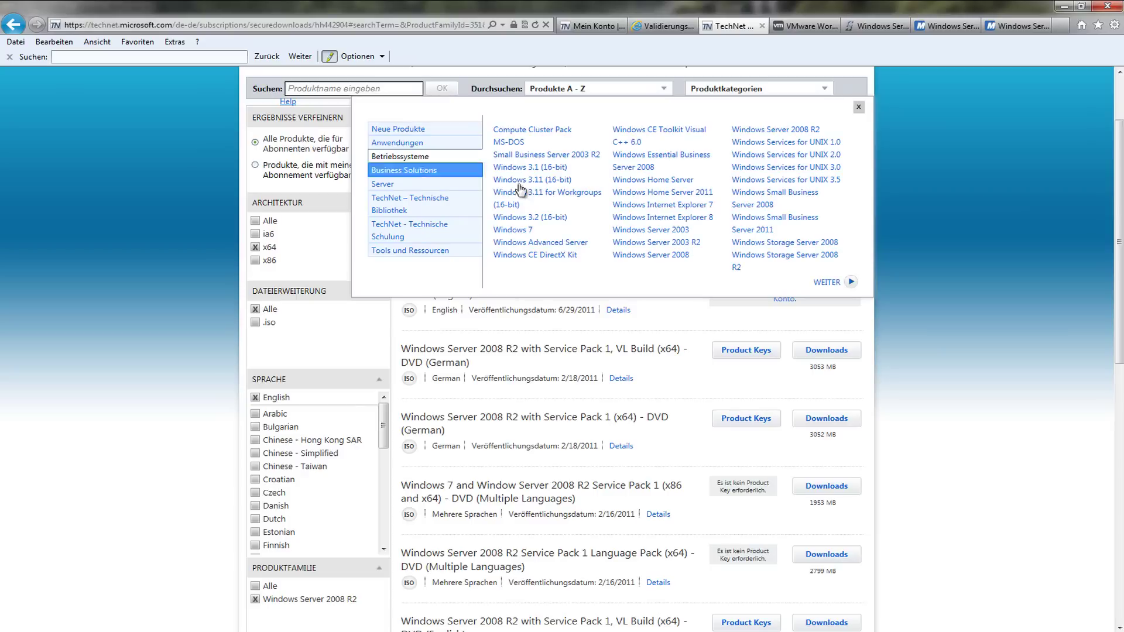
{"action": "left_click", "coordinate": [839, 283]}
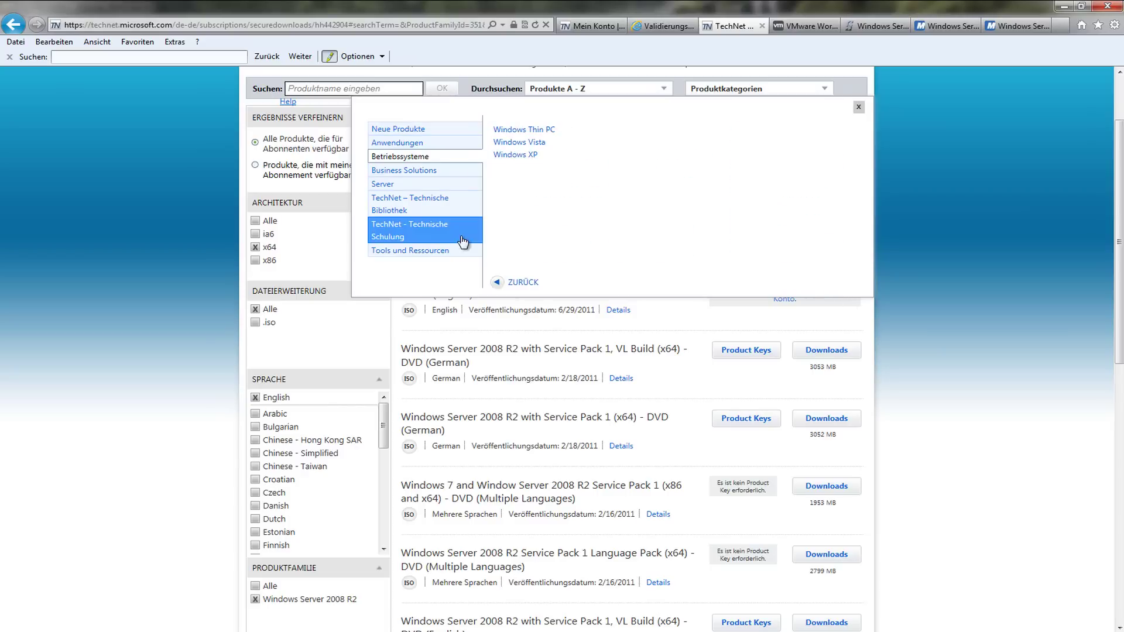
{"action": "left_click", "coordinate": [387, 185]}
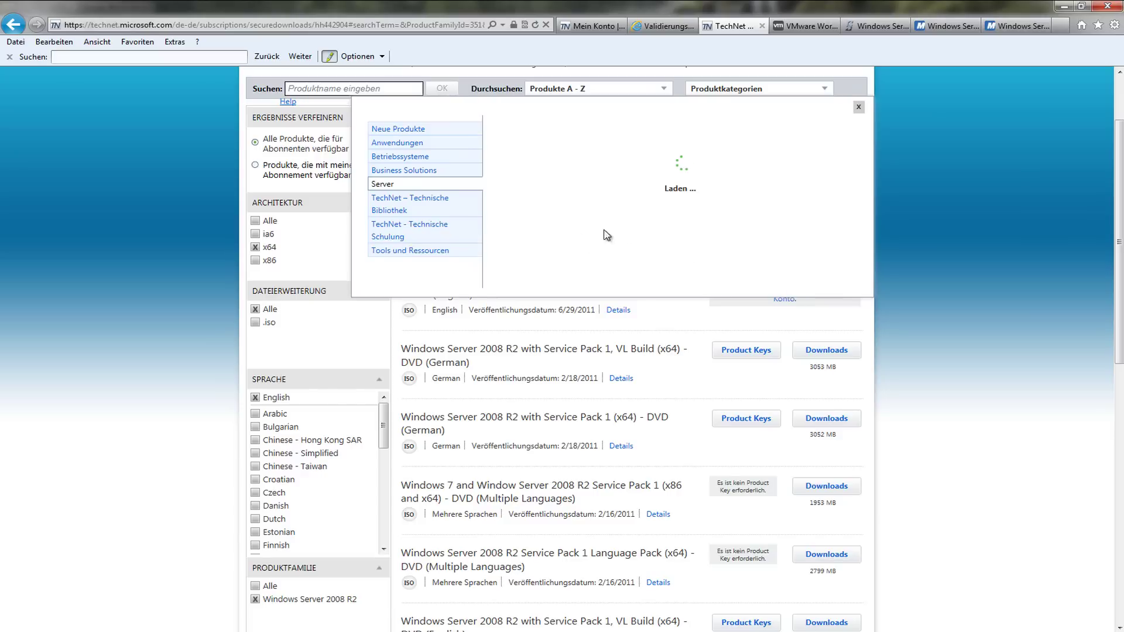
{"action": "left_click", "coordinate": [195, 350]}
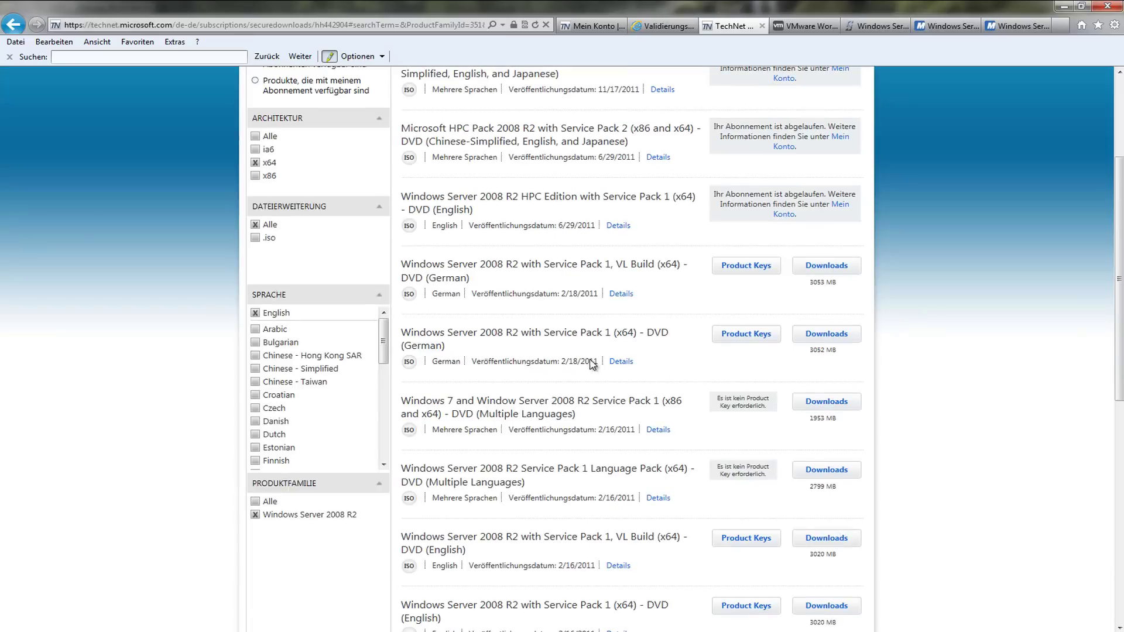
Compare the new and renewal prices of the TechNet subscriptions for Germany on the purchase page, glancing at the VMware Workstation page
{"action": "left_click", "coordinate": [660, 26]}
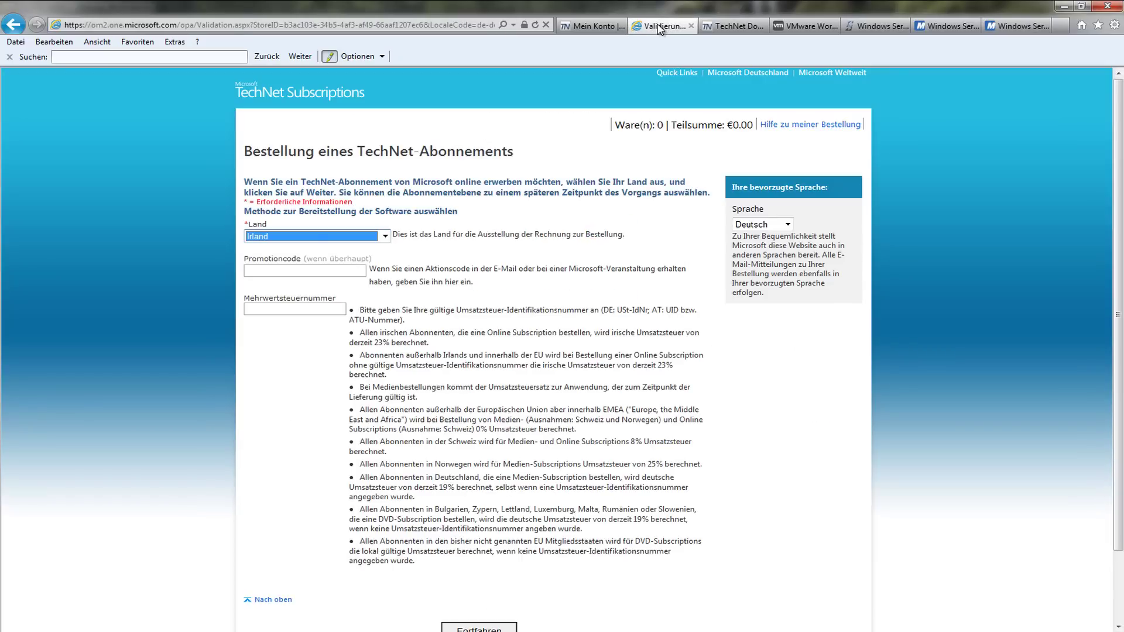
{"action": "left_click", "coordinate": [590, 27]}
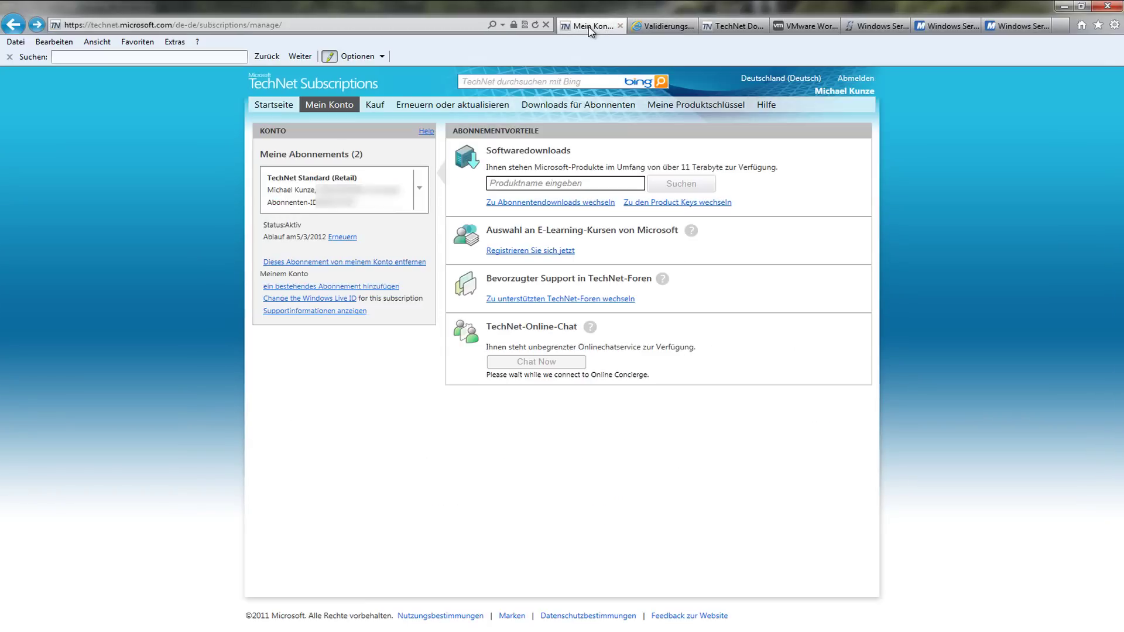
{"action": "left_click", "coordinate": [375, 106]}
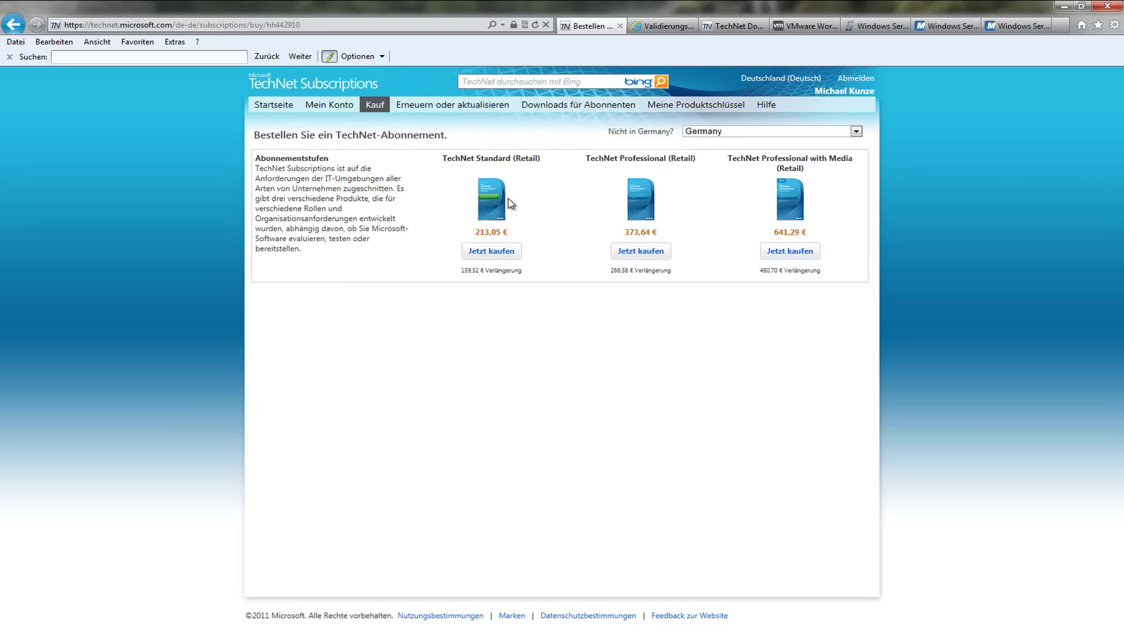
{"action": "left_click_drag", "start_coordinate": [461, 270], "coordinate": [486, 272]}
{"action": "left_click", "coordinate": [562, 344]}
{"action": "left_click_drag", "start_coordinate": [479, 230], "coordinate": [507, 233]}
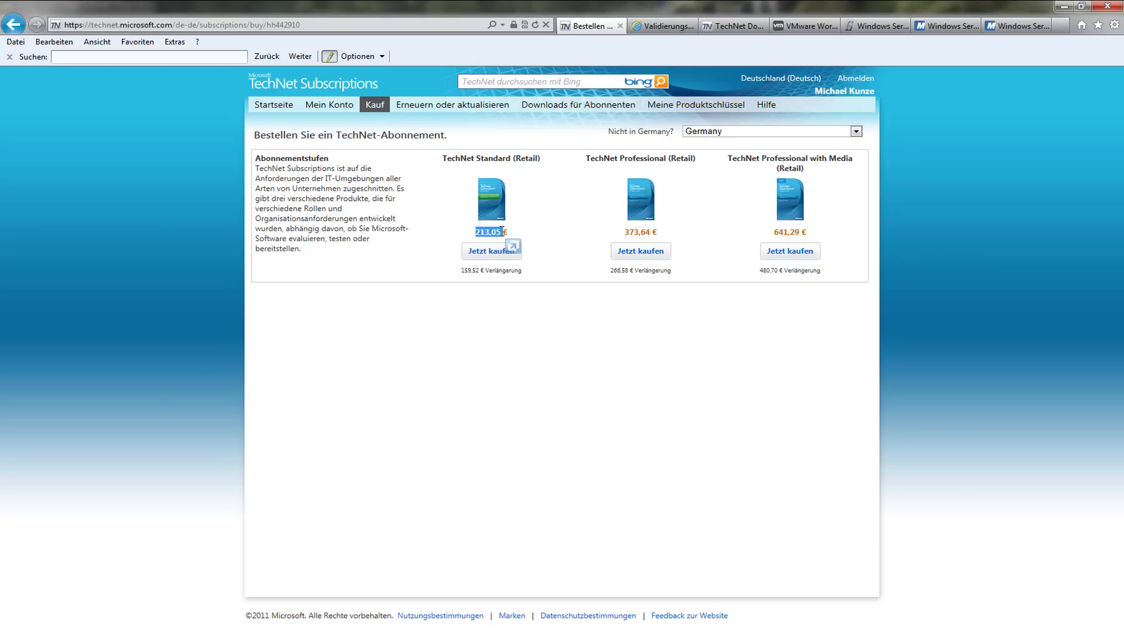
{"action": "left_click", "coordinate": [592, 248]}
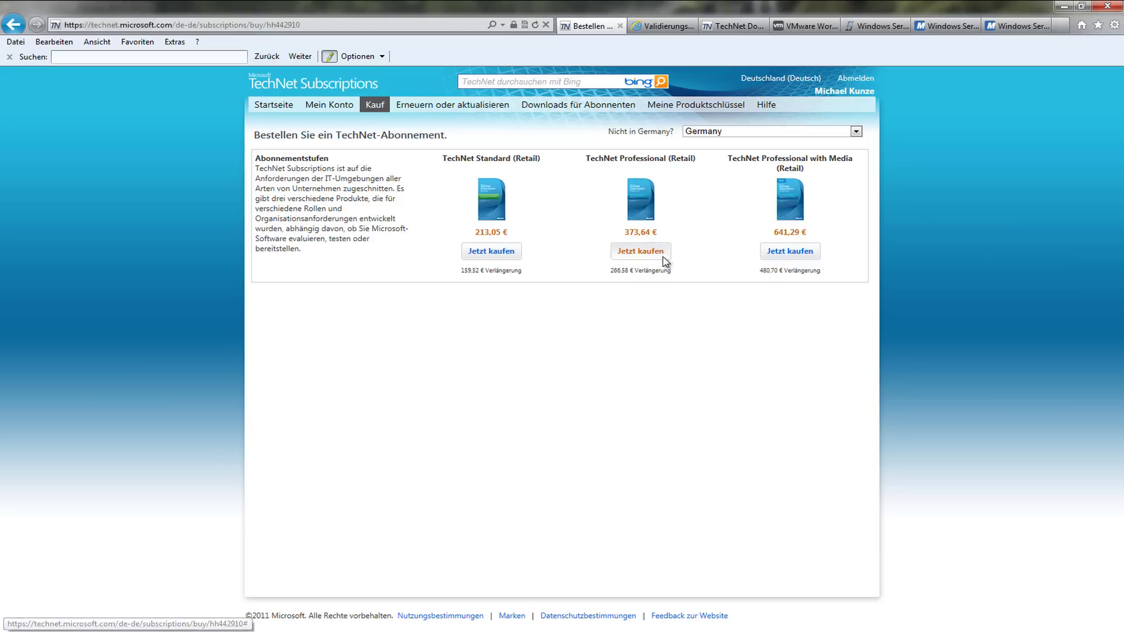
{"action": "mouse_move", "coordinate": [639, 211]}
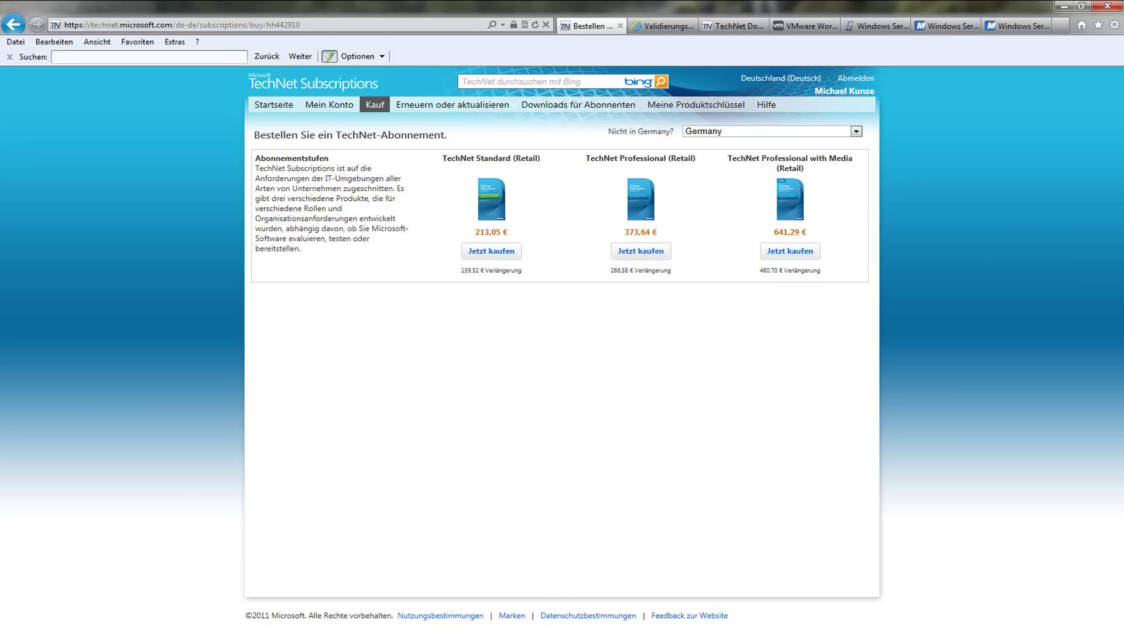
{"action": "left_click", "coordinate": [801, 33]}
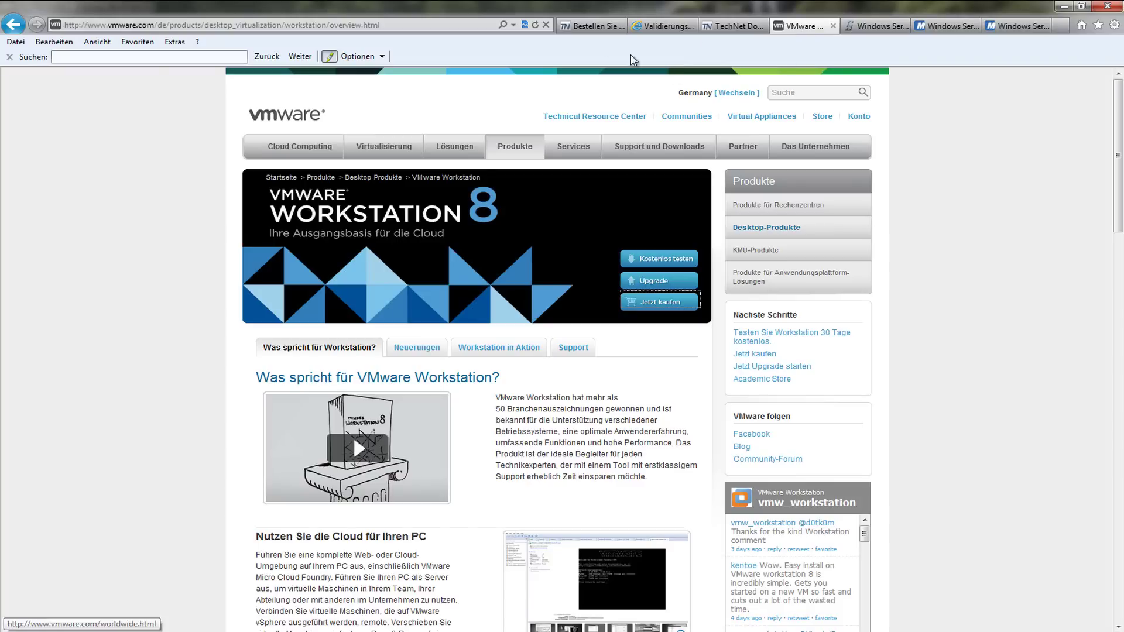
{"action": "left_click", "coordinate": [590, 26]}
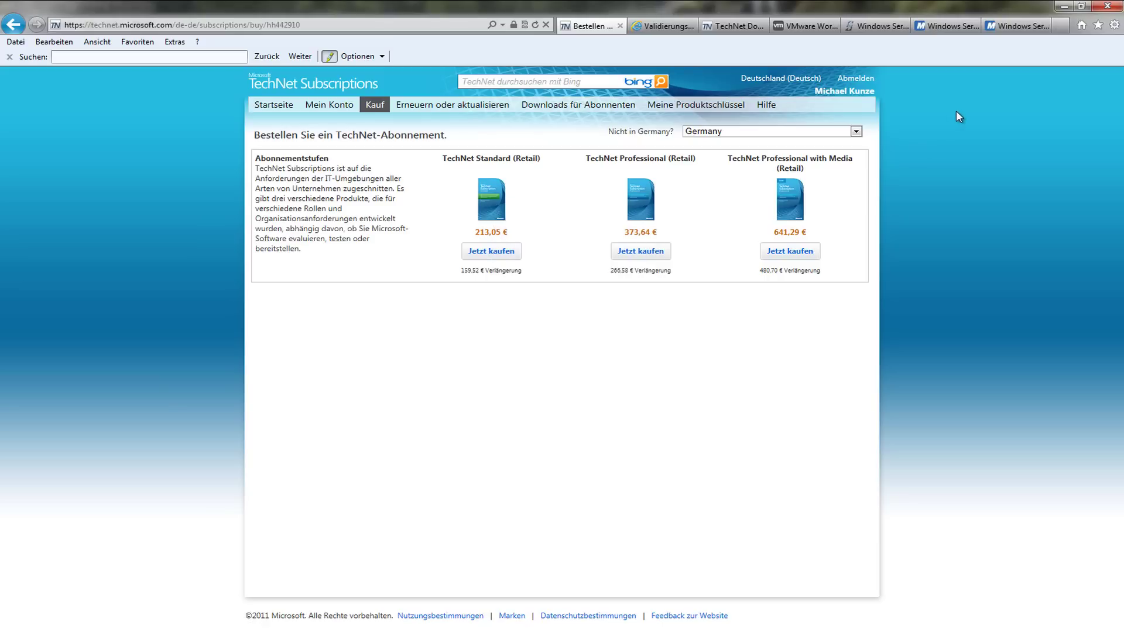
Look through the forum sections on the MCSEboard.de home page, from the Windows Server forums to the recommended links
{"action": "left_click", "coordinate": [873, 28]}
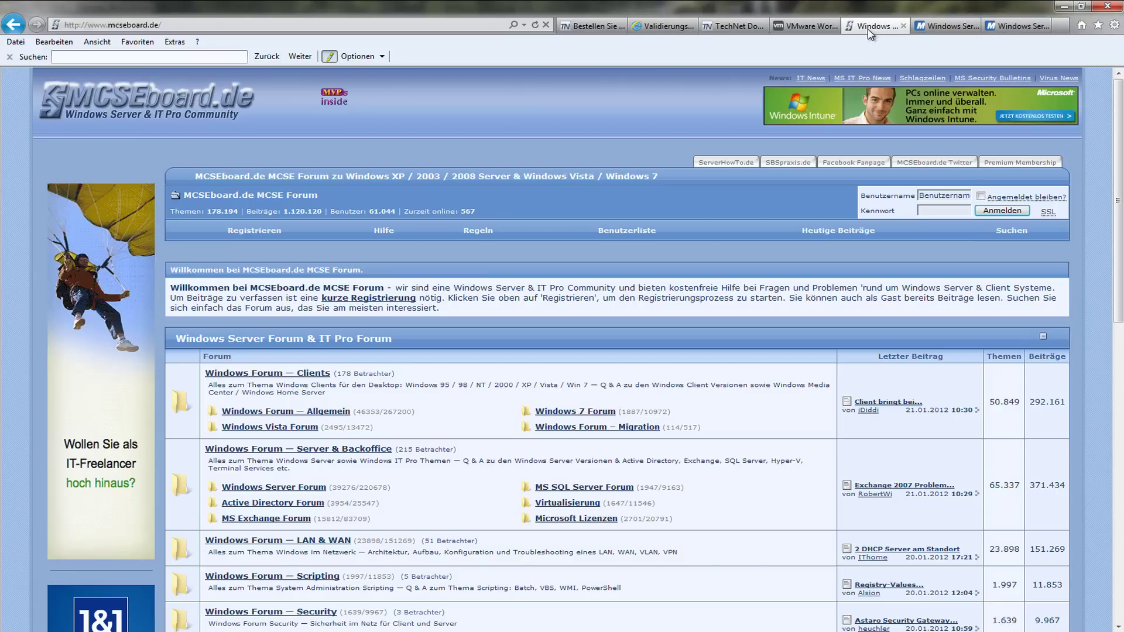
{"action": "left_click", "coordinate": [597, 28]}
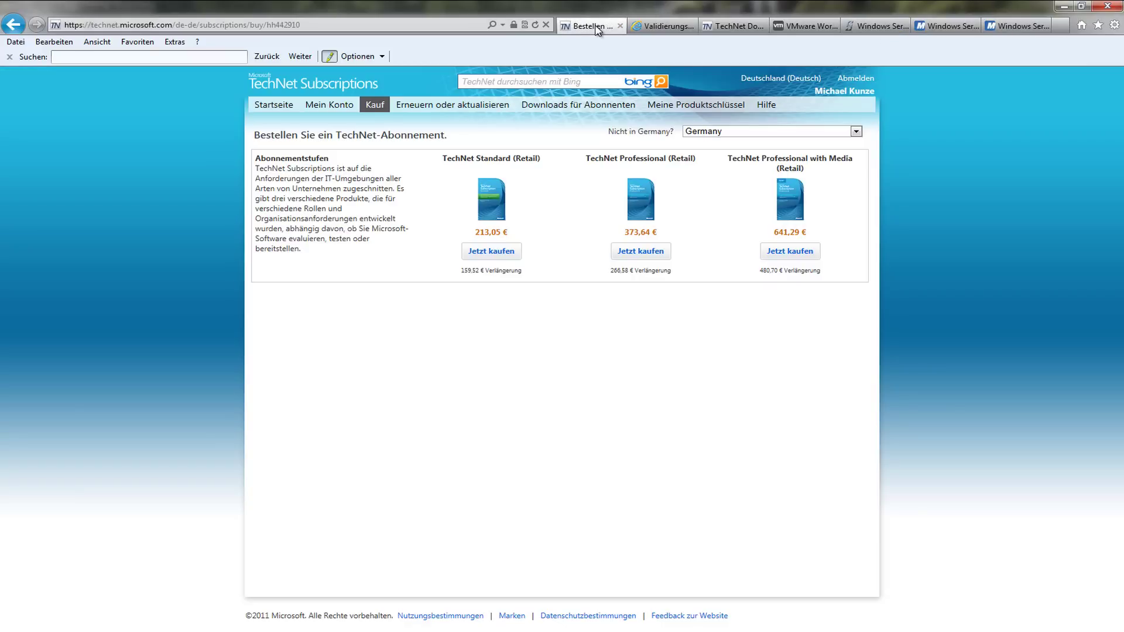
{"action": "left_click", "coordinate": [873, 26]}
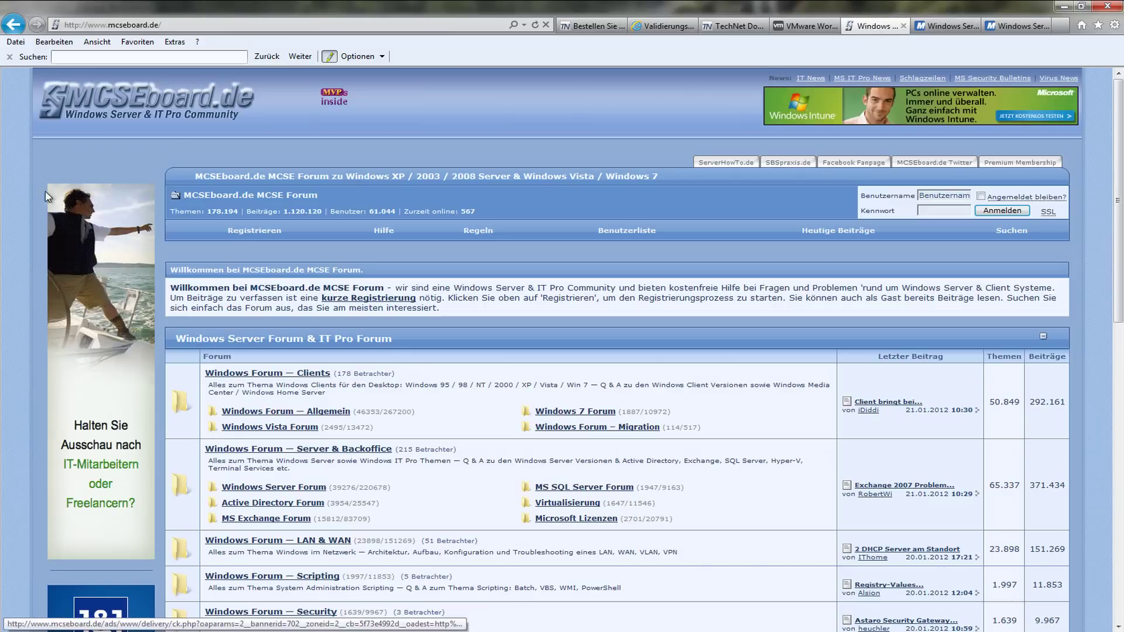
{"action": "scroll", "coordinate": [655, 380], "scroll_direction": "down", "scroll_amount": 5}
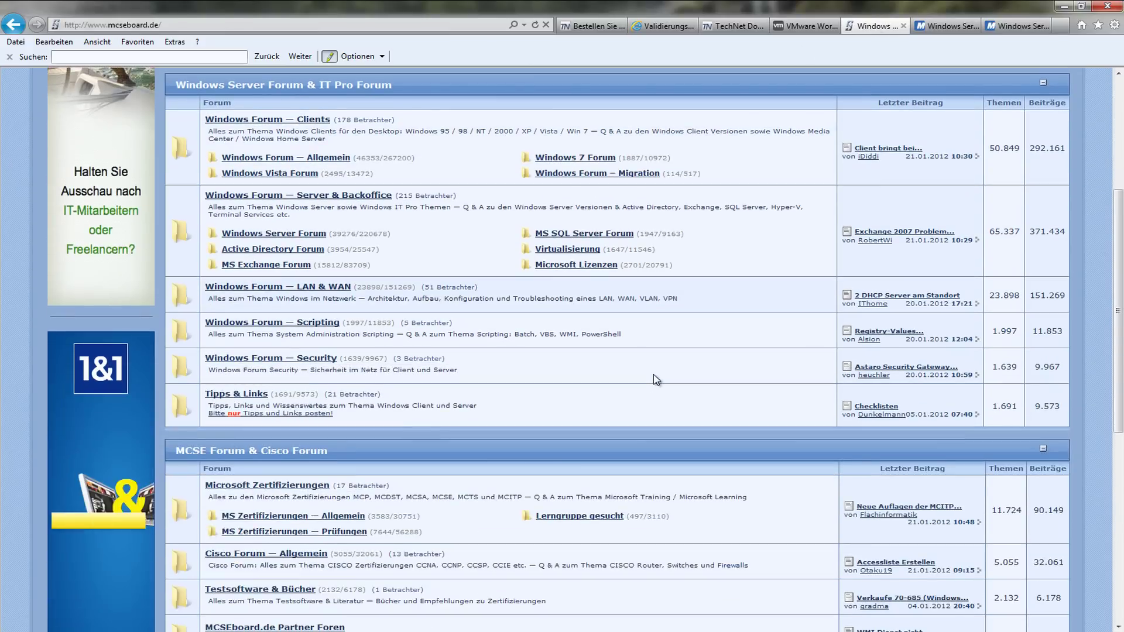
{"action": "scroll", "coordinate": [655, 379], "scroll_direction": "down", "scroll_amount": 4}
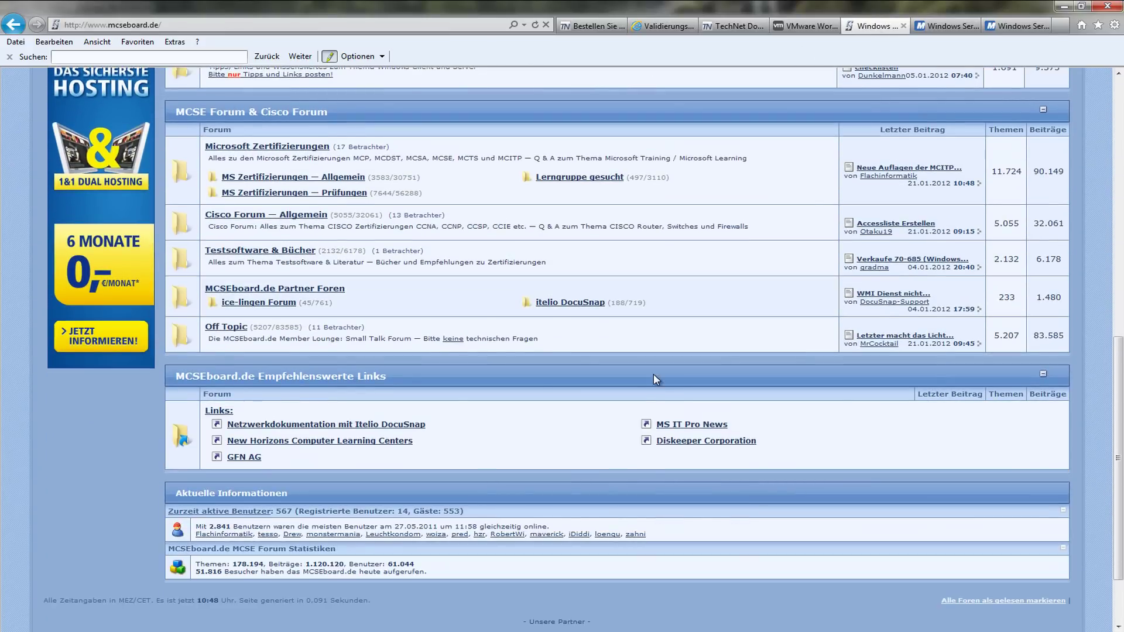
{"action": "scroll", "coordinate": [654, 374], "scroll_direction": "up", "scroll_amount": 9}
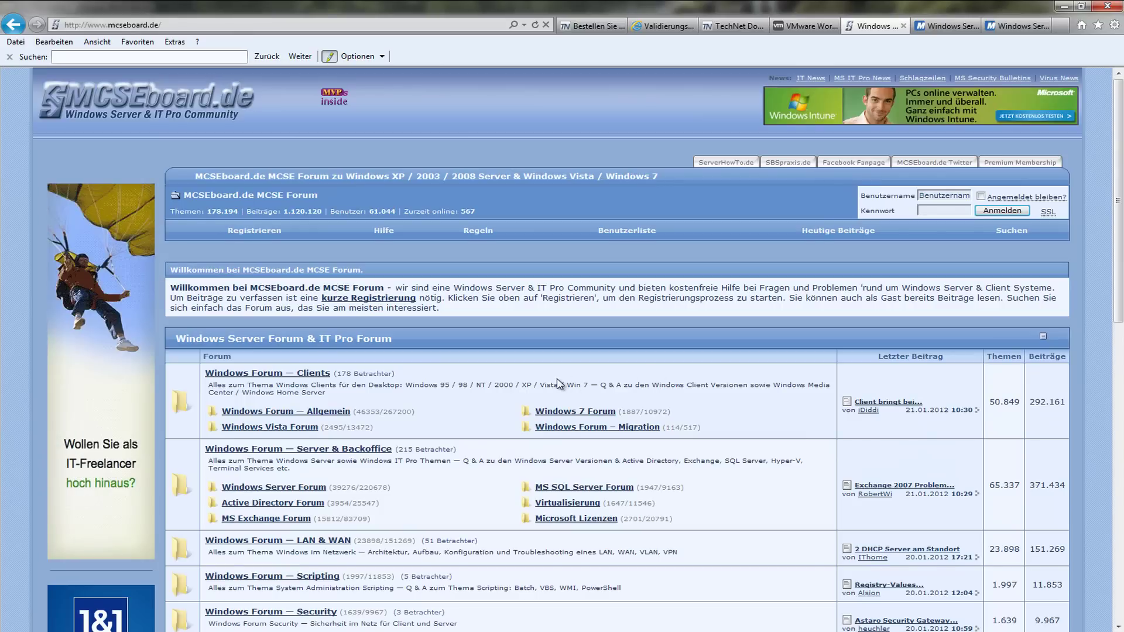
{"action": "scroll", "coordinate": [558, 379], "scroll_direction": "down", "scroll_amount": 1}
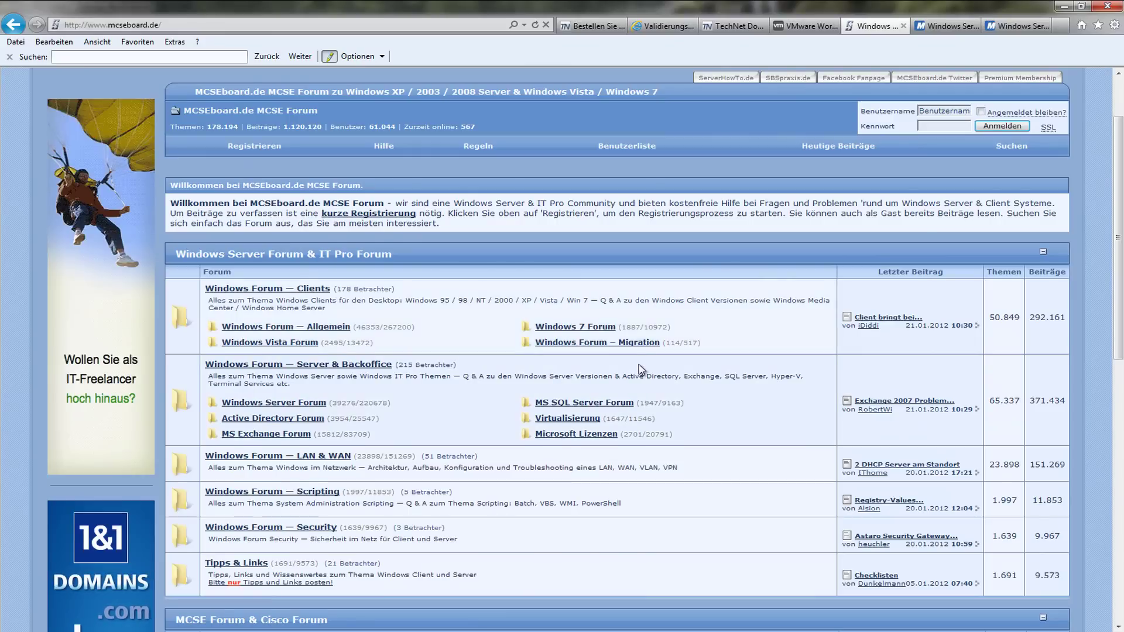
{"action": "scroll", "coordinate": [643, 370], "scroll_direction": "up", "scroll_amount": 1}
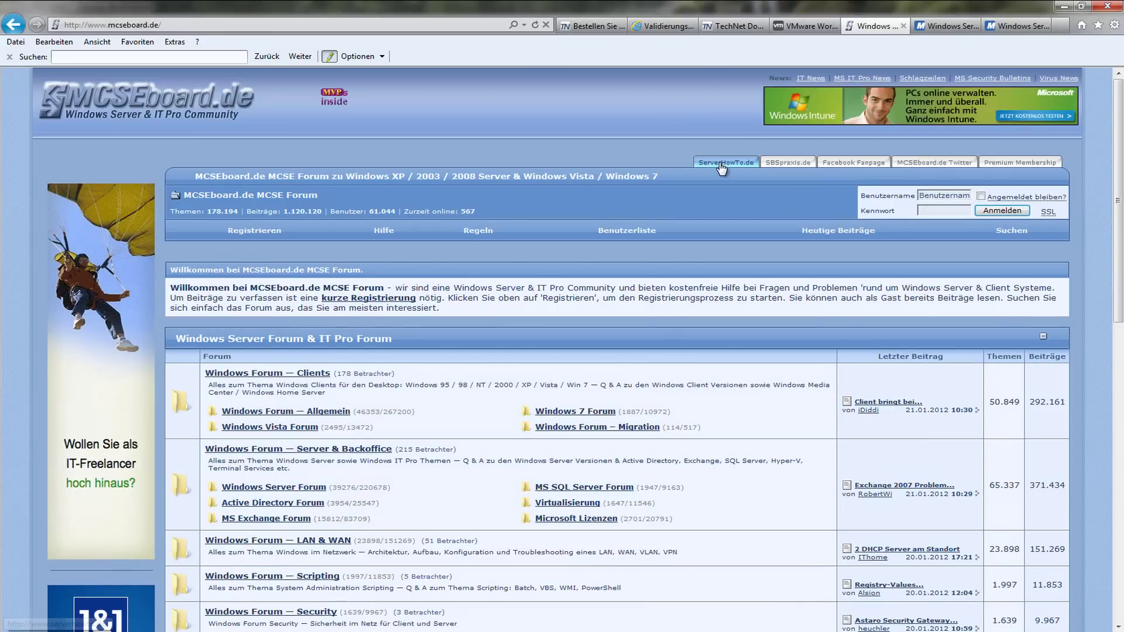
Load microsoft.de in place of the TechNet subscription purchase page
{"action": "left_click", "coordinate": [591, 26]}
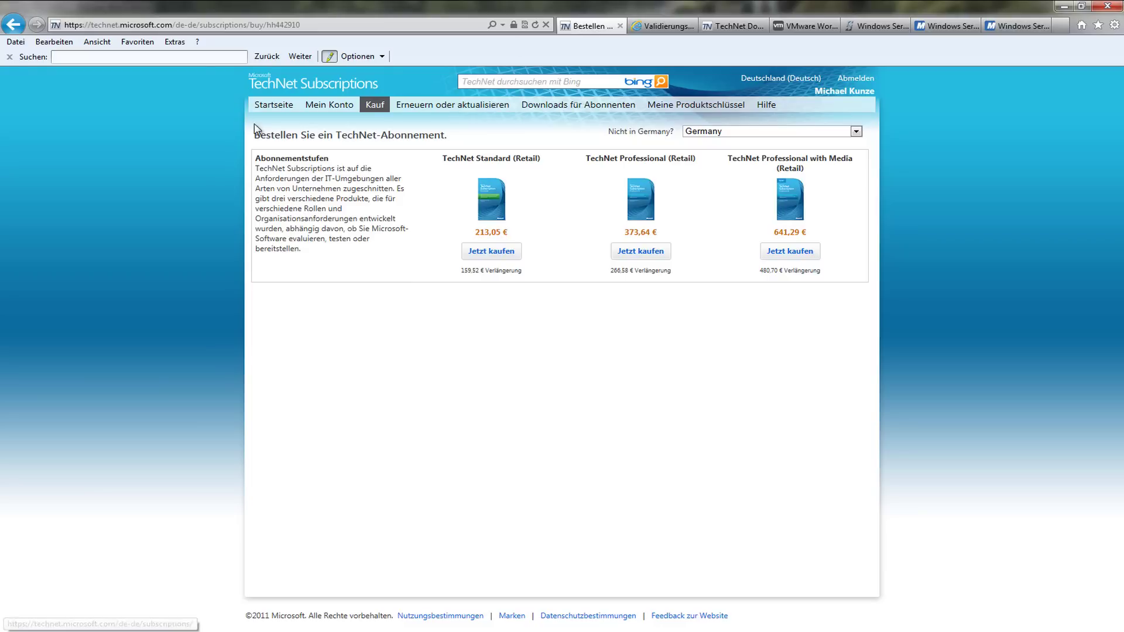
{"action": "left_click", "coordinate": [352, 24]}
{"action": "type", "text": "microsoft.de/"}
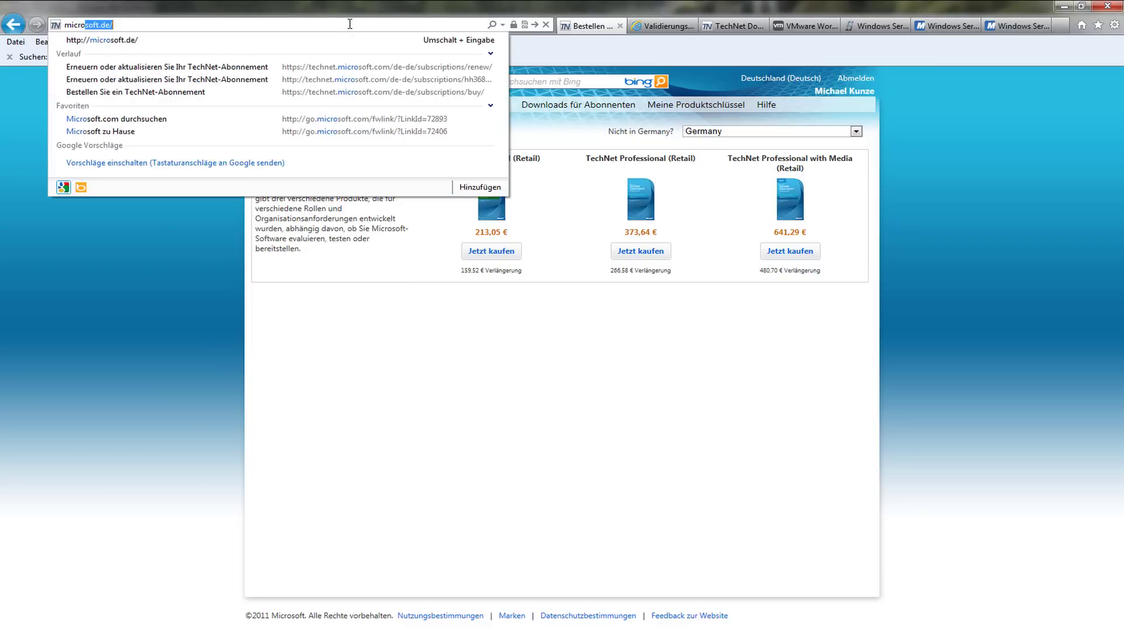
{"action": "key", "text": "Return"}
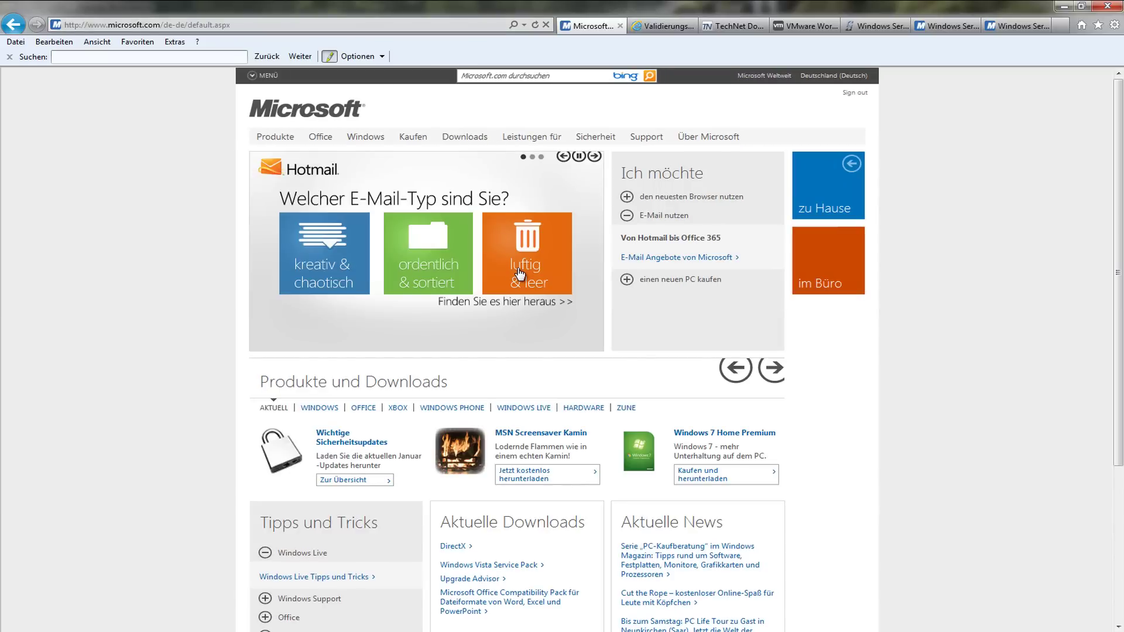
Look over the Microsoft home page, open the Server-Produkte page and view the Testversionen in the TechNet Evaluierungscenter
{"action": "scroll", "coordinate": [981, 409], "scroll_direction": "down", "scroll_amount": 1}
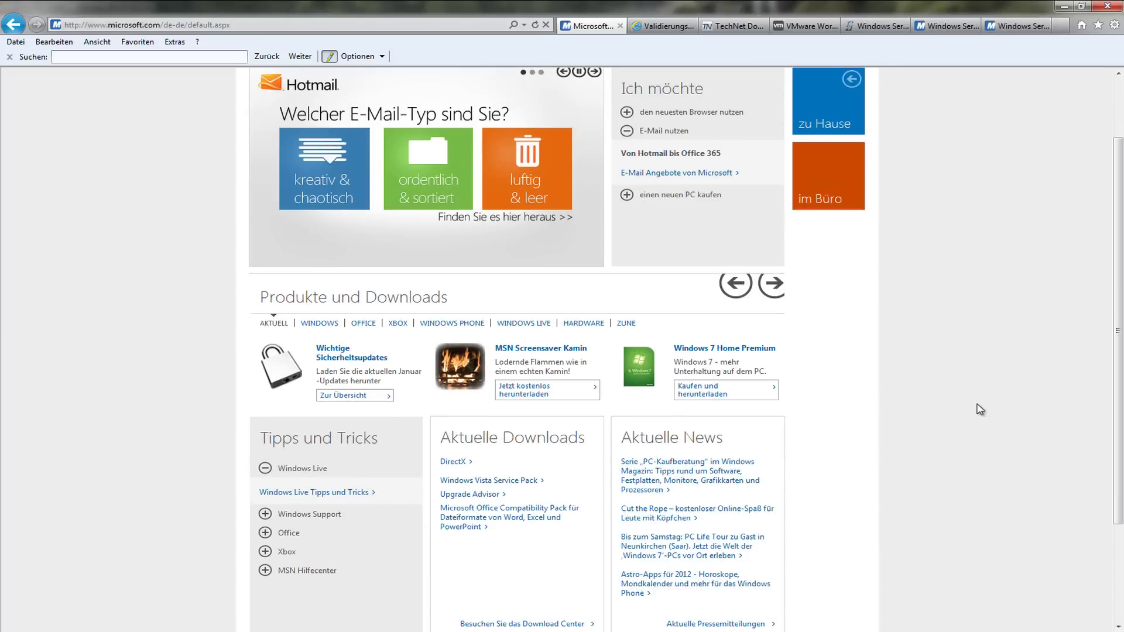
{"action": "scroll", "coordinate": [982, 410], "scroll_direction": "down", "scroll_amount": 1}
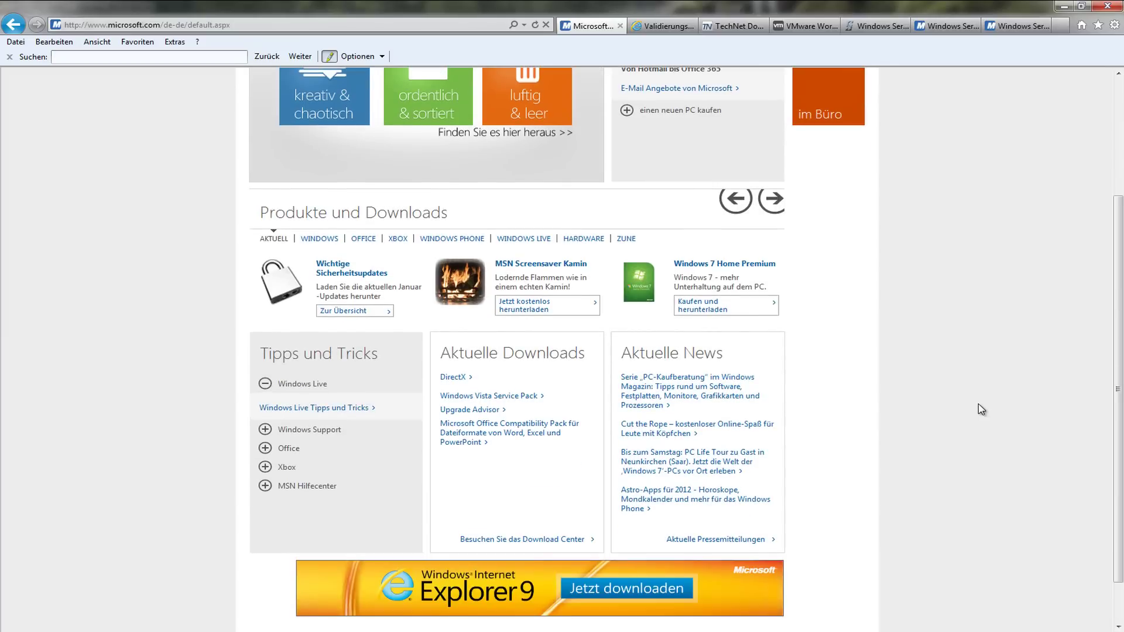
{"action": "scroll", "coordinate": [982, 410], "scroll_direction": "up", "scroll_amount": 1}
{"action": "scroll", "coordinate": [982, 410], "scroll_direction": "up", "scroll_amount": 1}
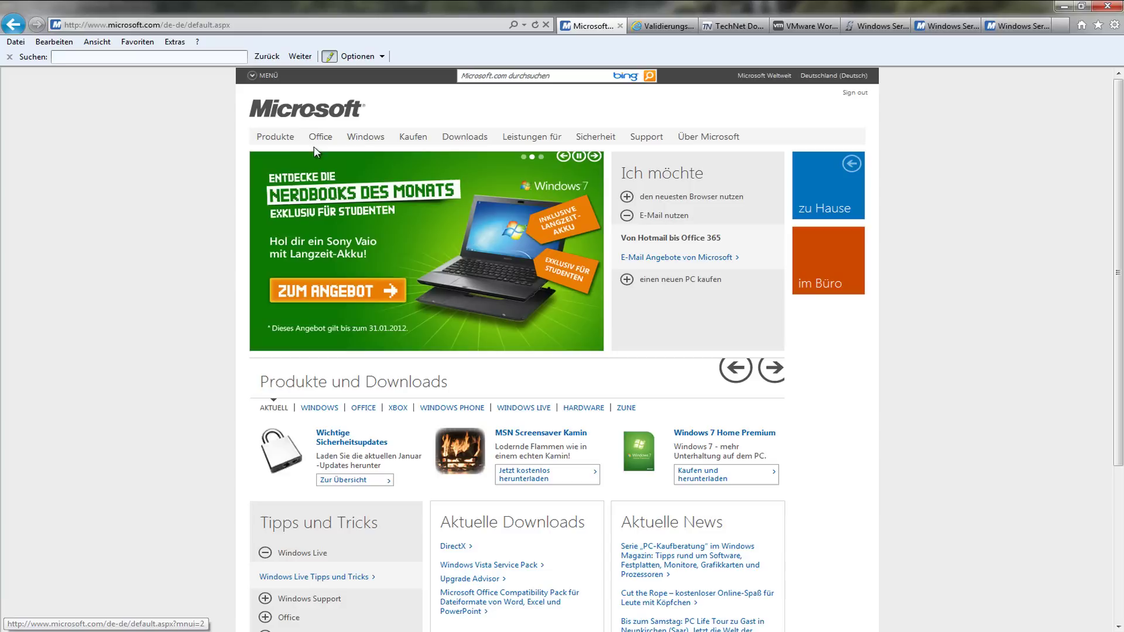
{"action": "left_click", "coordinate": [276, 139]}
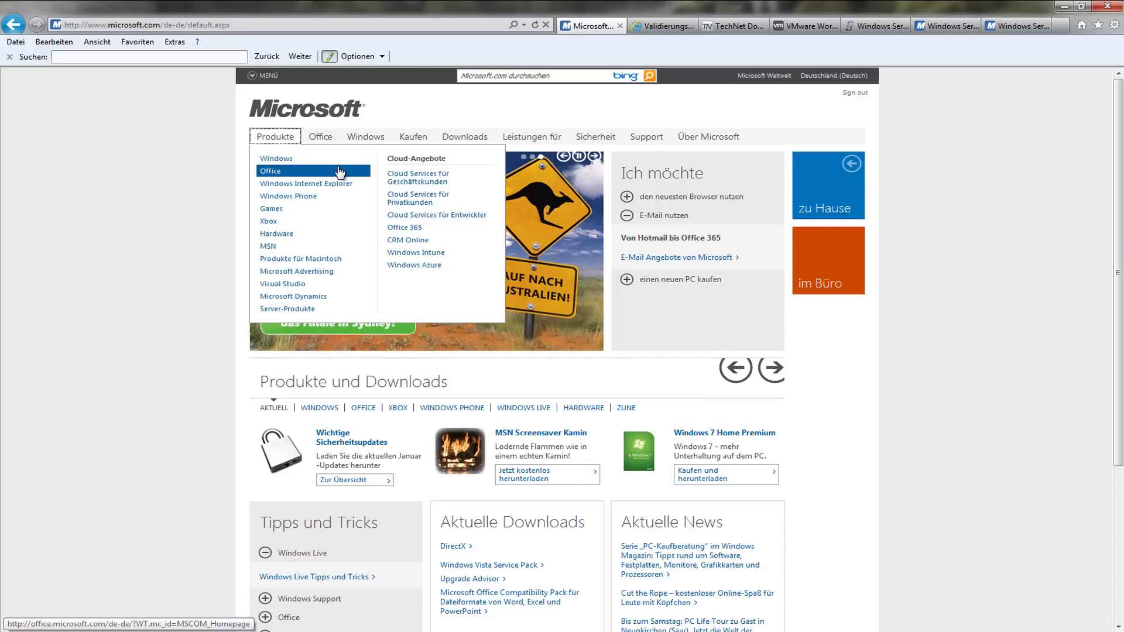
{"action": "left_click", "coordinate": [293, 309]}
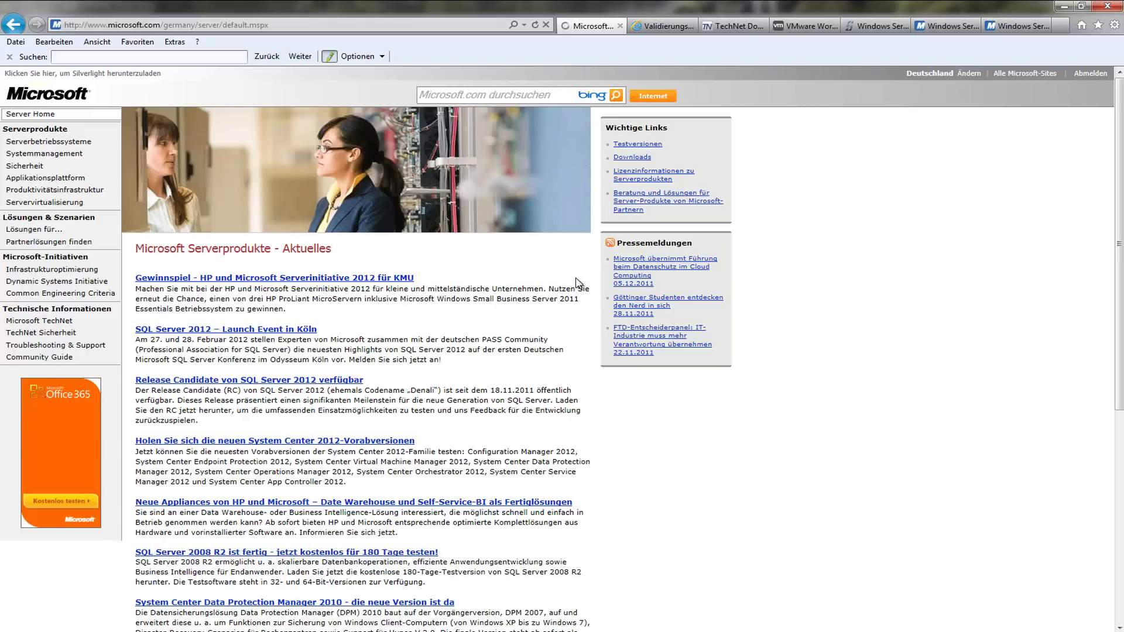
{"action": "left_click", "coordinate": [640, 144]}
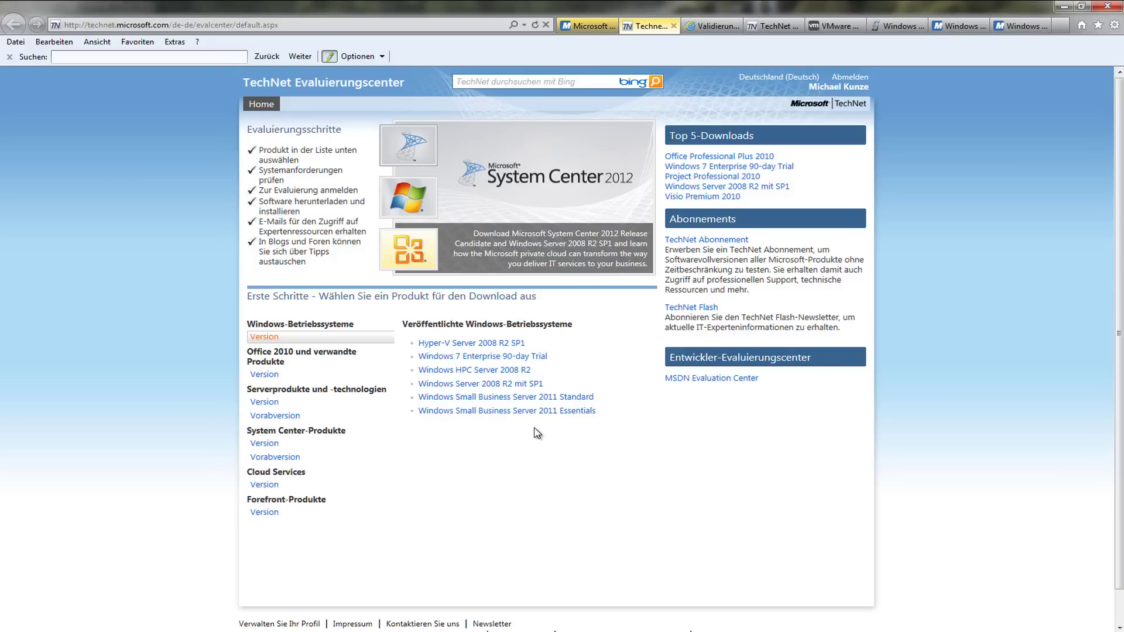
{"action": "left_click", "coordinate": [674, 26]}
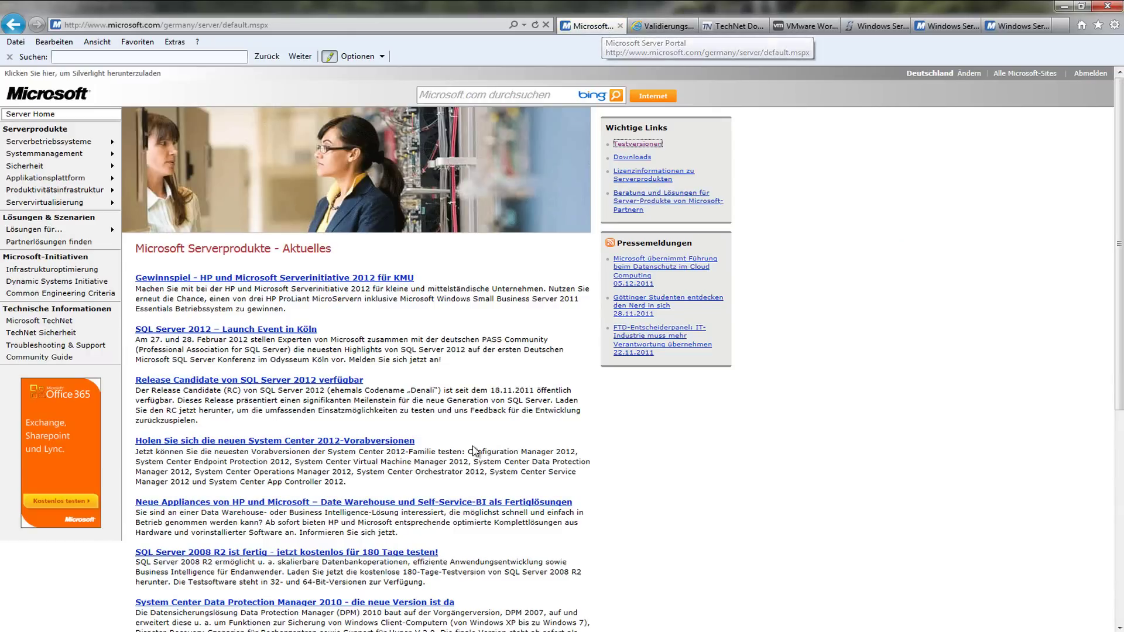
Check the setup progress of DC1-Win2k8R2 in VMware Workstation and highlight "Lizenzierung Hyper-V" on the Agenda slide in PowerPoint
{"action": "mouse_move", "coordinate": [475, 631]}
{"action": "left_click", "coordinate": [519, 587]}
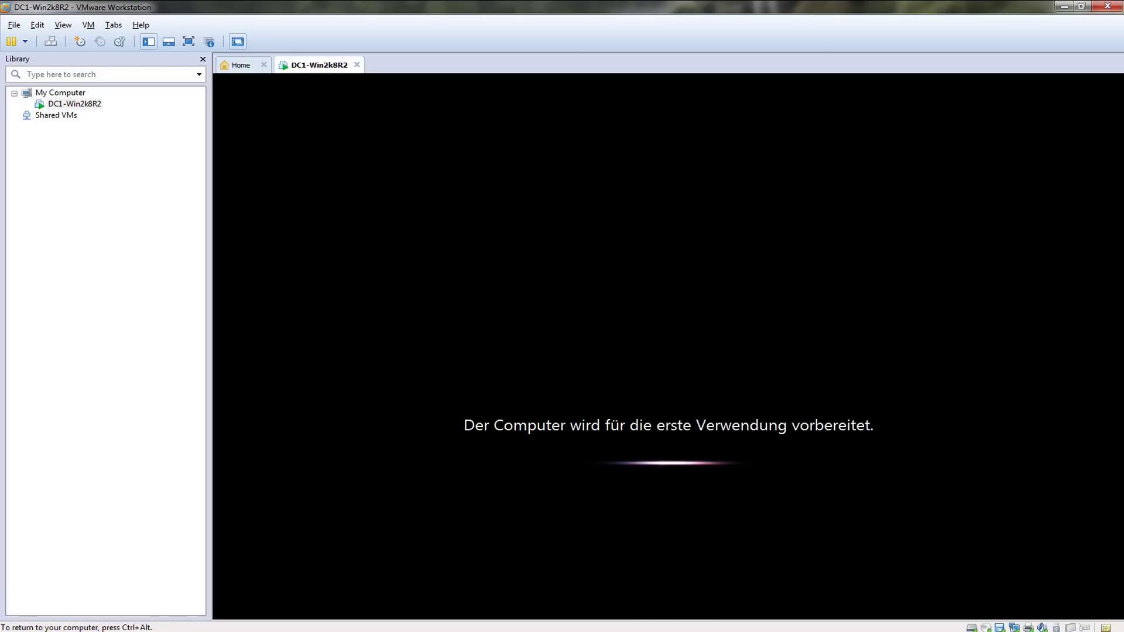
{"action": "key", "text": "ctrl+alt"}
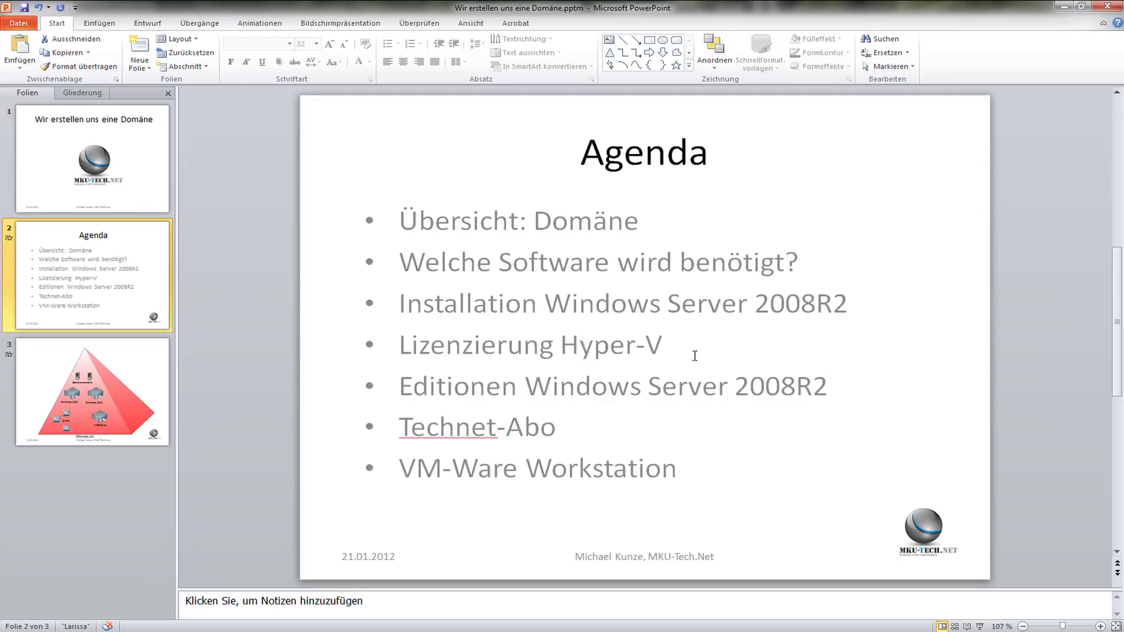
{"action": "left_click_drag", "start_coordinate": [671, 346], "coordinate": [467, 346]}
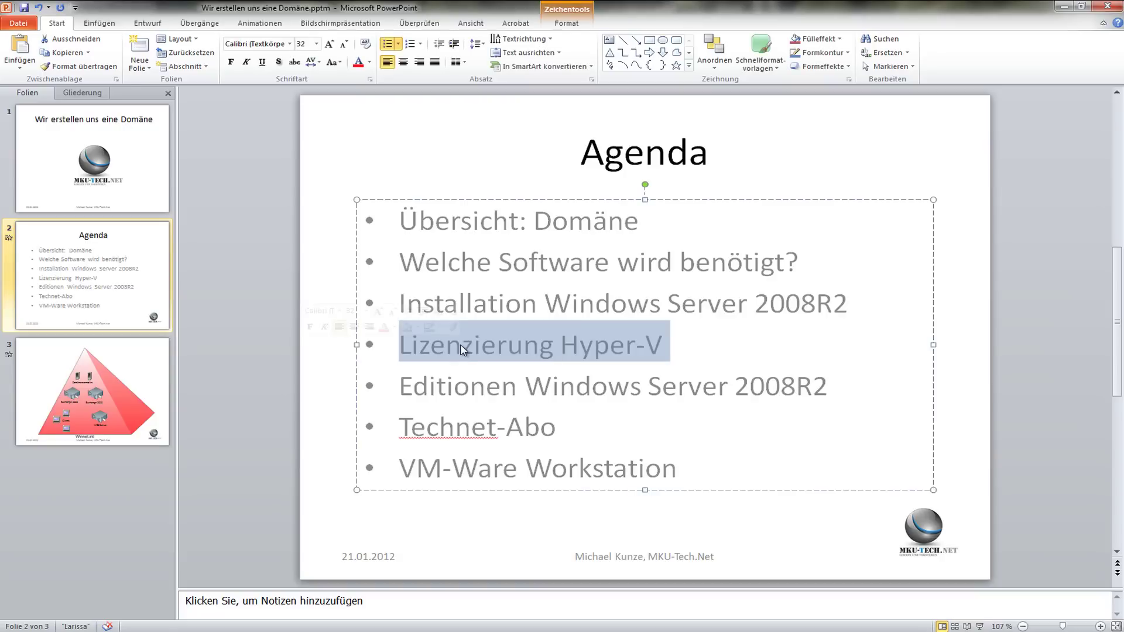
{"action": "left_click", "coordinate": [1062, 7]}
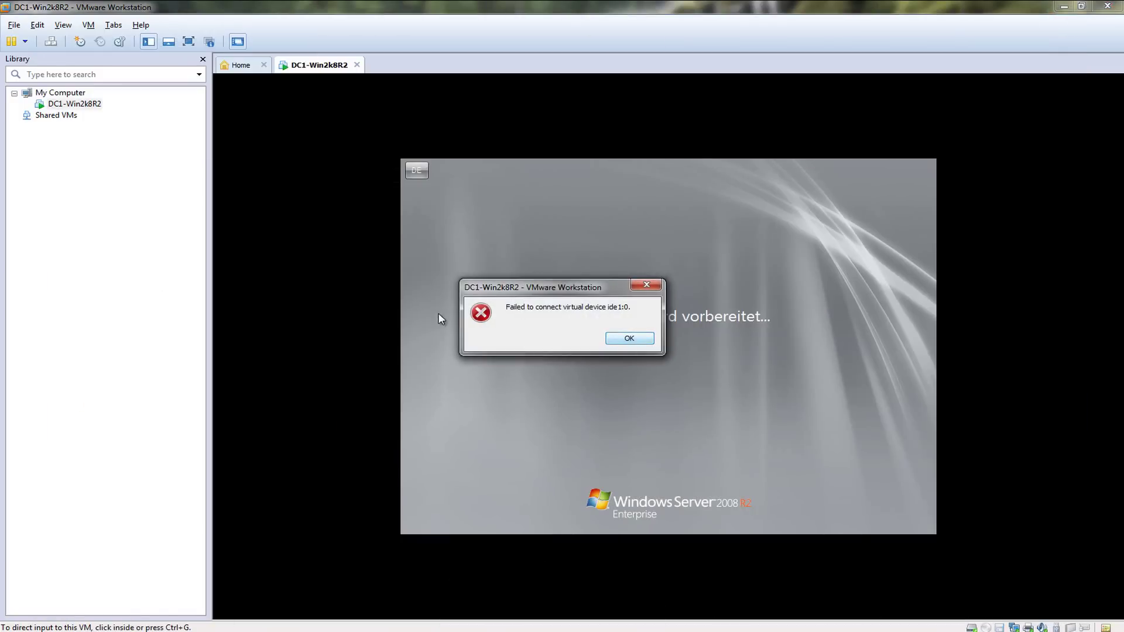
Dismiss the error message about virtual device ide1:0
{"action": "left_click_drag", "start_coordinate": [533, 295], "coordinate": [526, 273]}
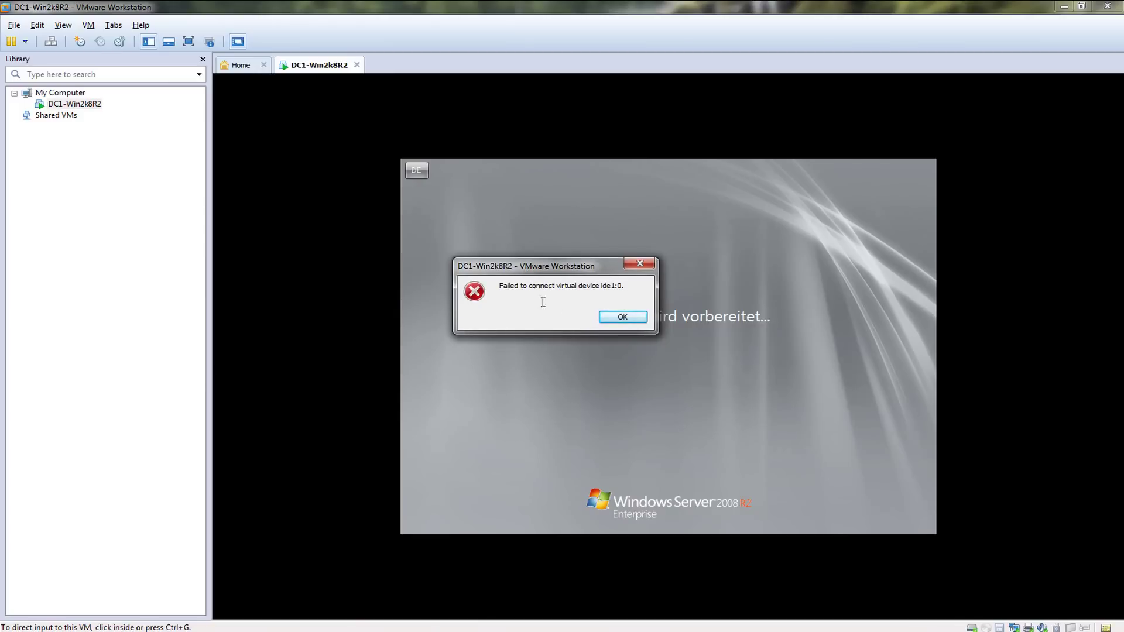
{"action": "left_click", "coordinate": [623, 318]}
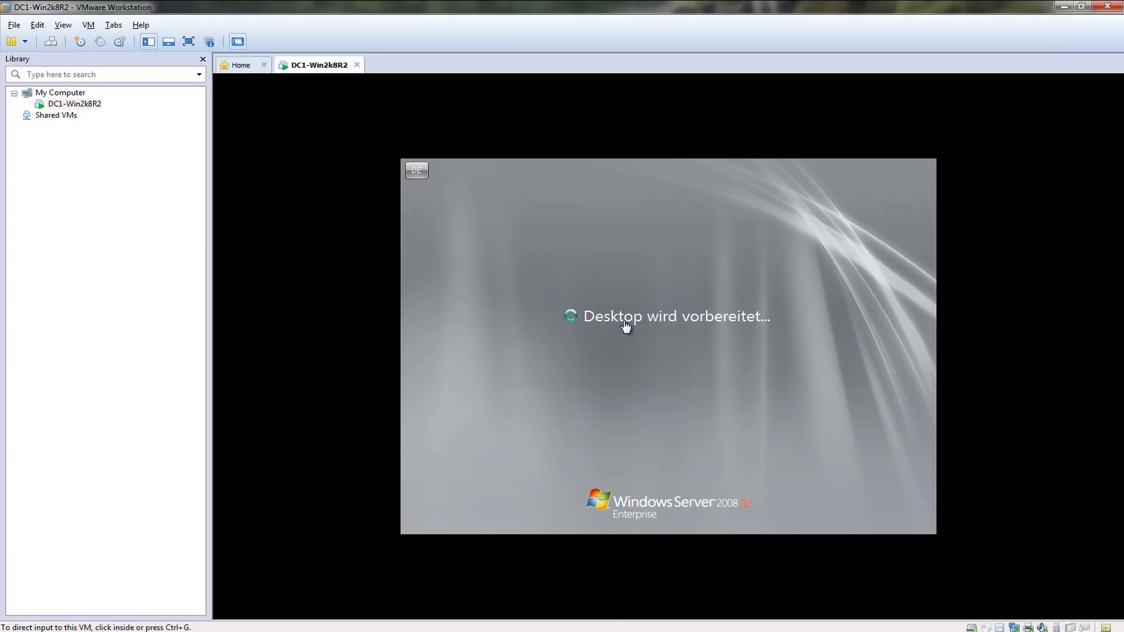
Try to remove the printer from the running DC1-Win2k8R2 virtual machine's hardware settings
{"action": "right_click", "coordinate": [321, 66]}
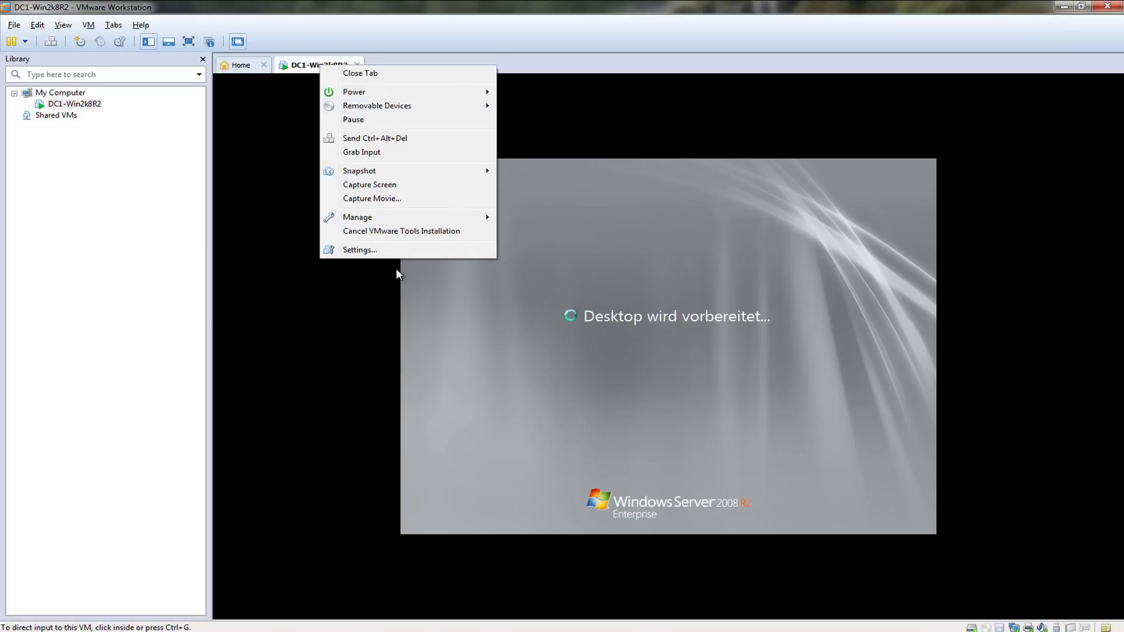
{"action": "left_click", "coordinate": [386, 252]}
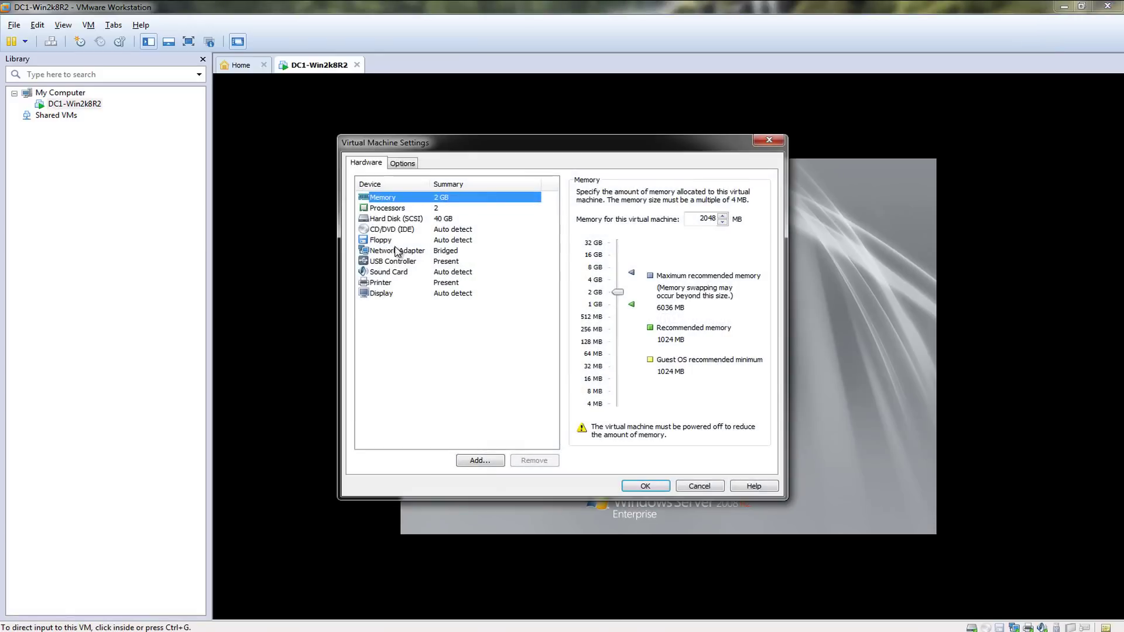
{"action": "left_click", "coordinate": [403, 296]}
{"action": "left_click", "coordinate": [395, 282]}
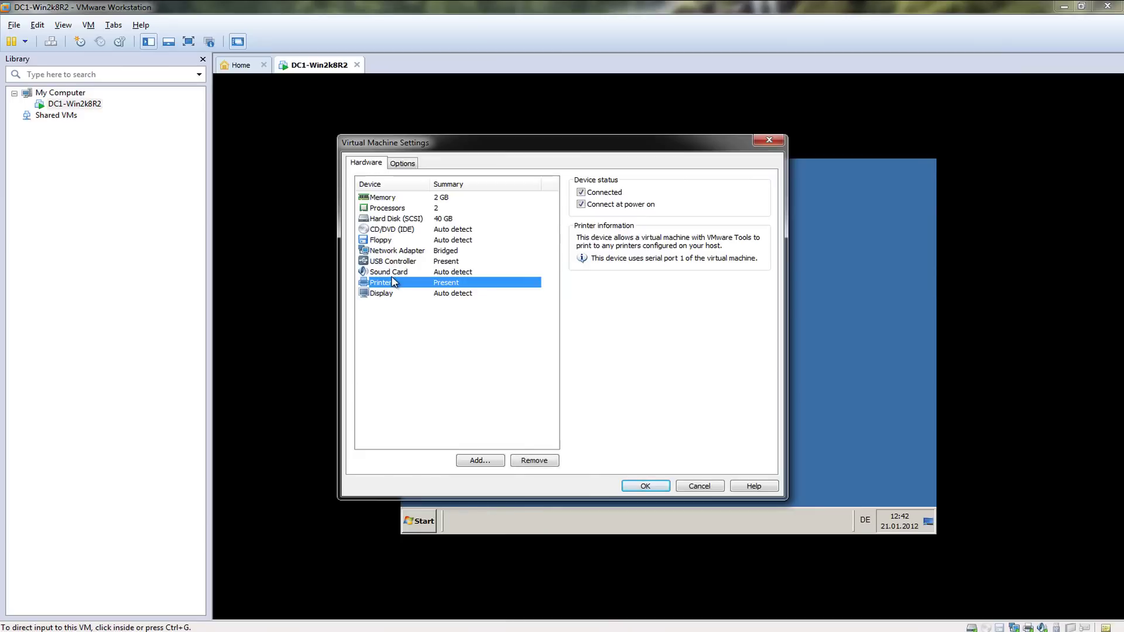
{"action": "left_click", "coordinate": [530, 461]}
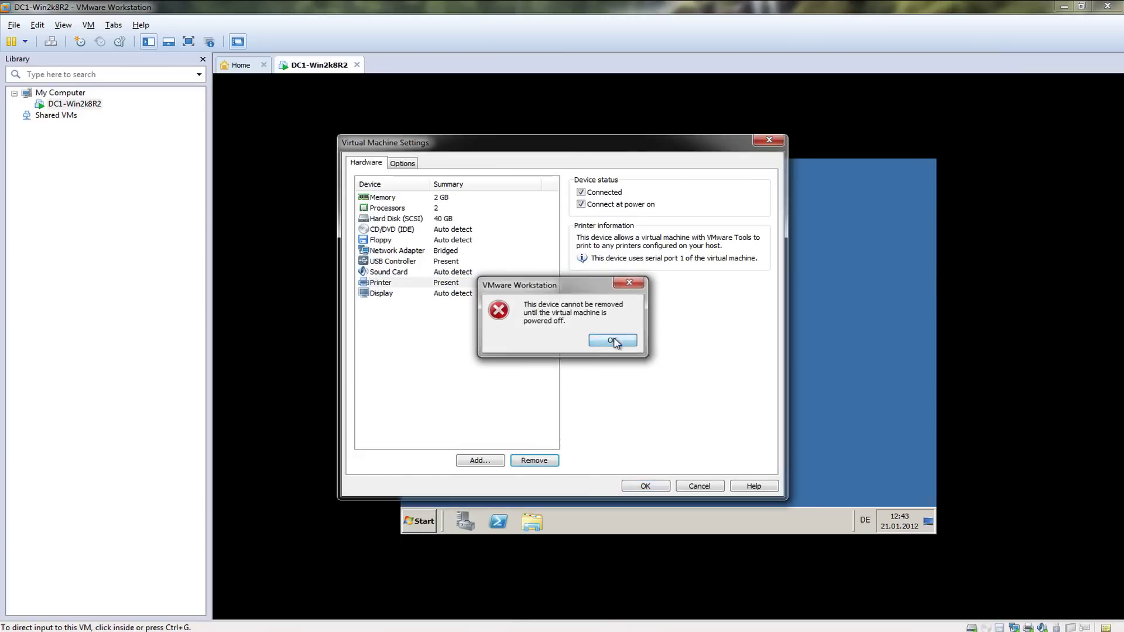
{"action": "left_click", "coordinate": [611, 346]}
{"action": "left_click", "coordinate": [699, 488]}
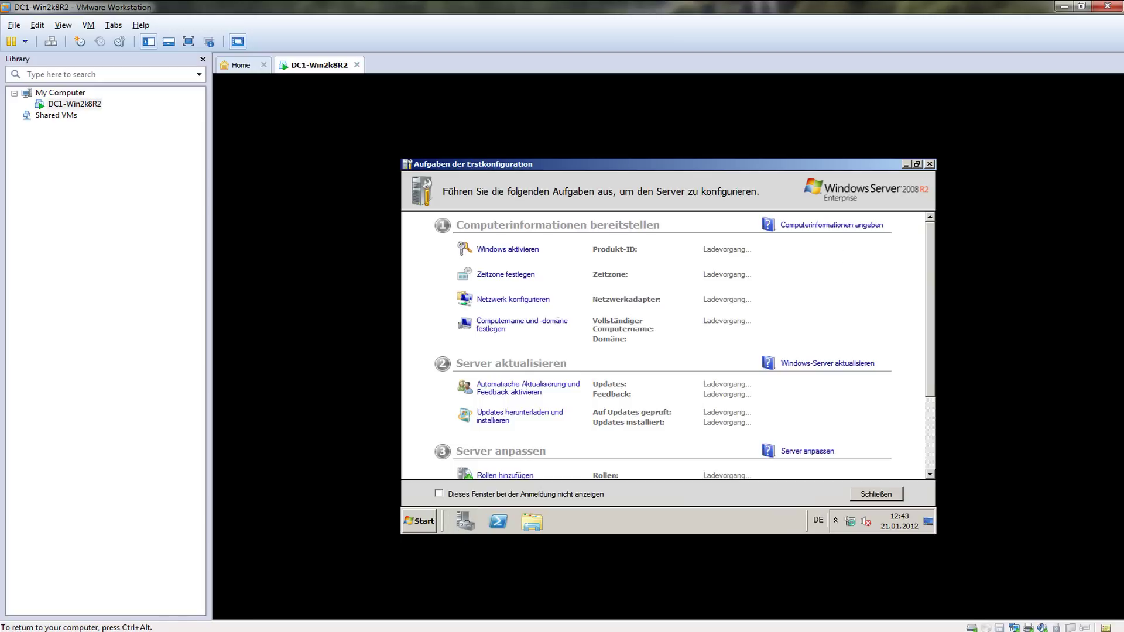
Close the Aufgaben der Erstkonfiguration and Server-Manager windows, displaying the virtual machine full screen
{"action": "left_click", "coordinate": [930, 164]}
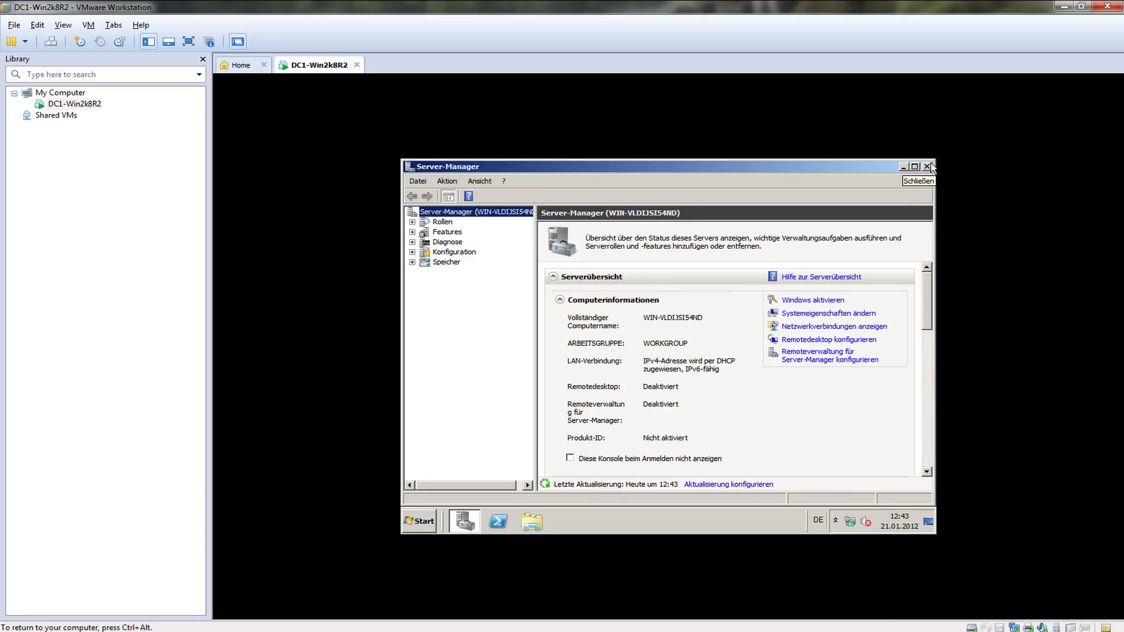
{"action": "key", "text": "ctrl+alt+Return"}
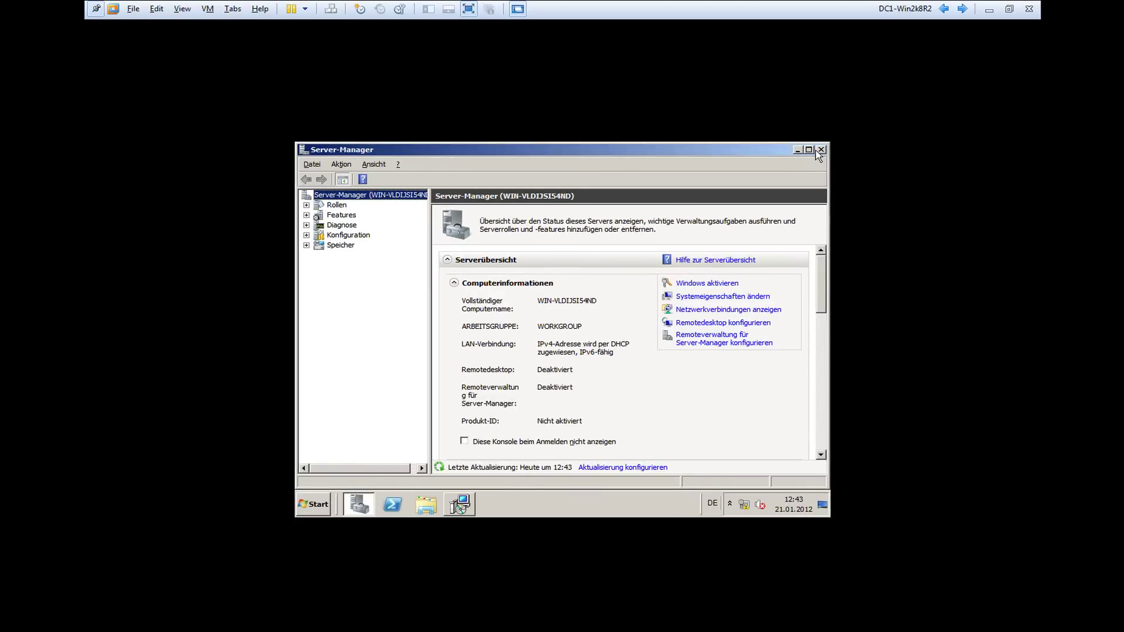
{"action": "left_click", "coordinate": [821, 149]}
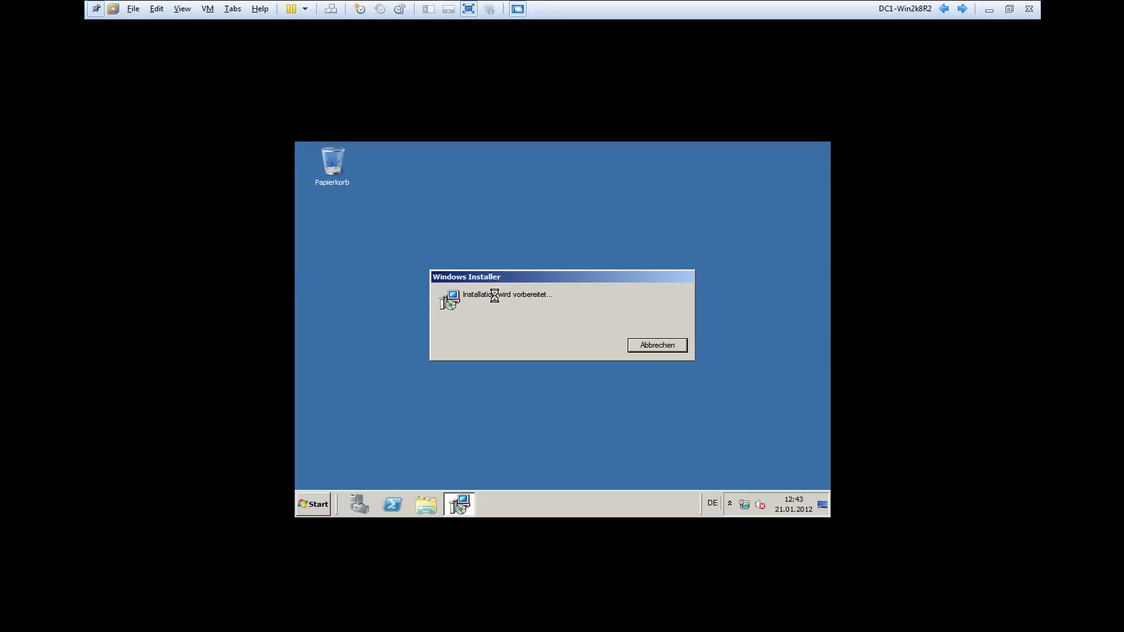
View the available screen resolutions in the guest's Bildschirmauflösung settings and close them without changing the resolution
{"action": "right_click", "coordinate": [495, 219]}
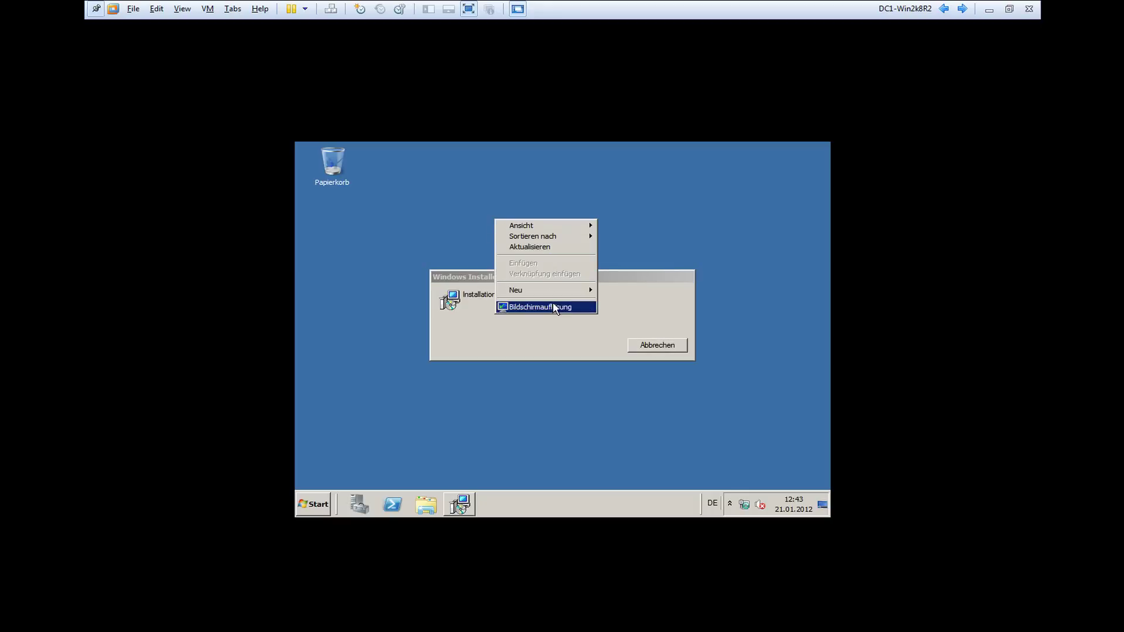
{"action": "left_click", "coordinate": [554, 309]}
{"action": "left_click", "coordinate": [484, 314]}
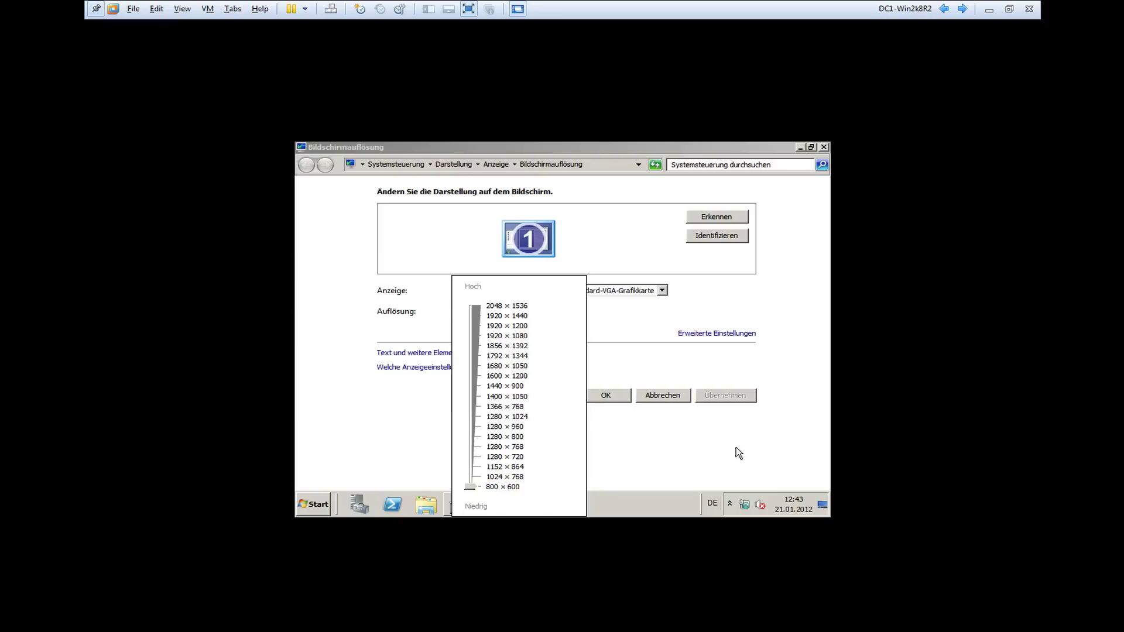
{"action": "left_click", "coordinate": [825, 149]}
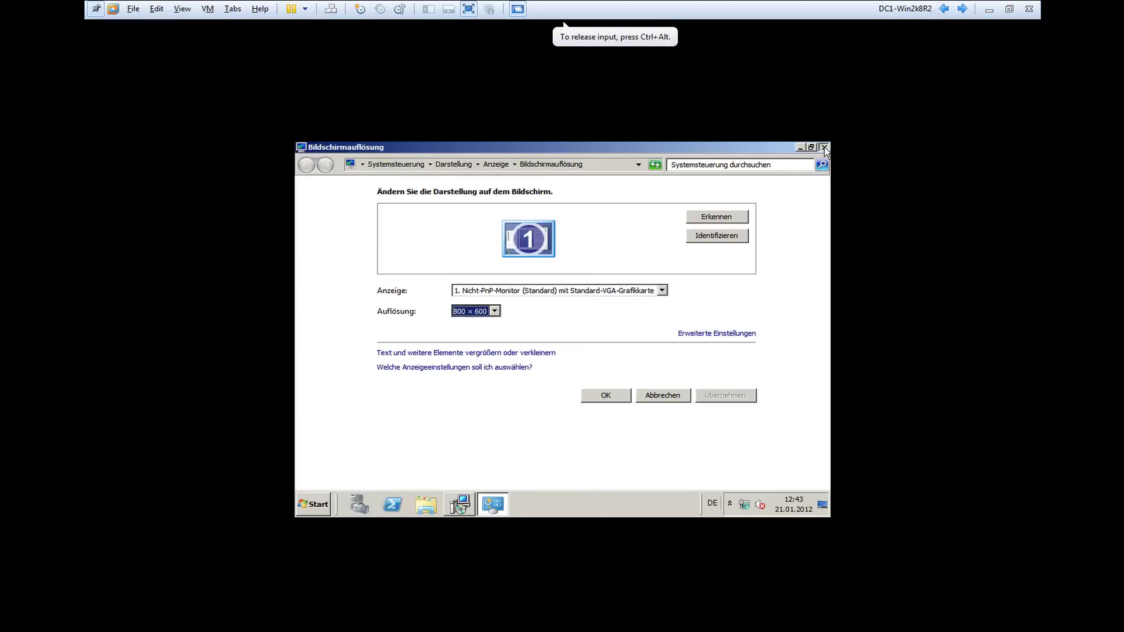
{"action": "left_click", "coordinate": [824, 147]}
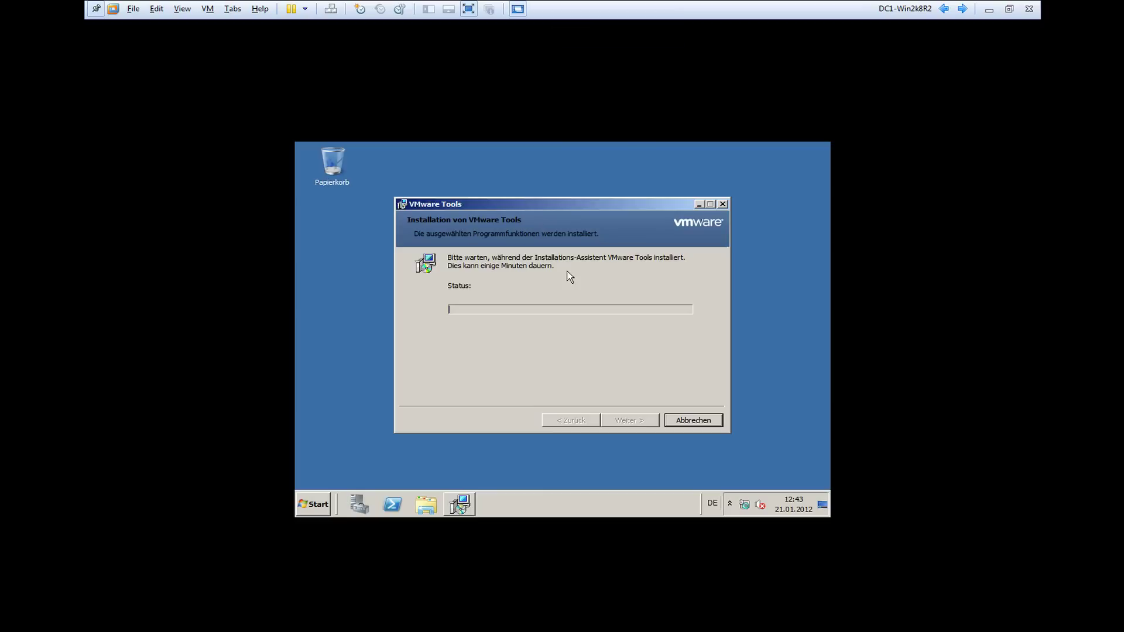
Look at the virtual machine's VMware Tools installation command and the guest's Start menu while the installer runs
{"action": "left_click", "coordinate": [207, 10]}
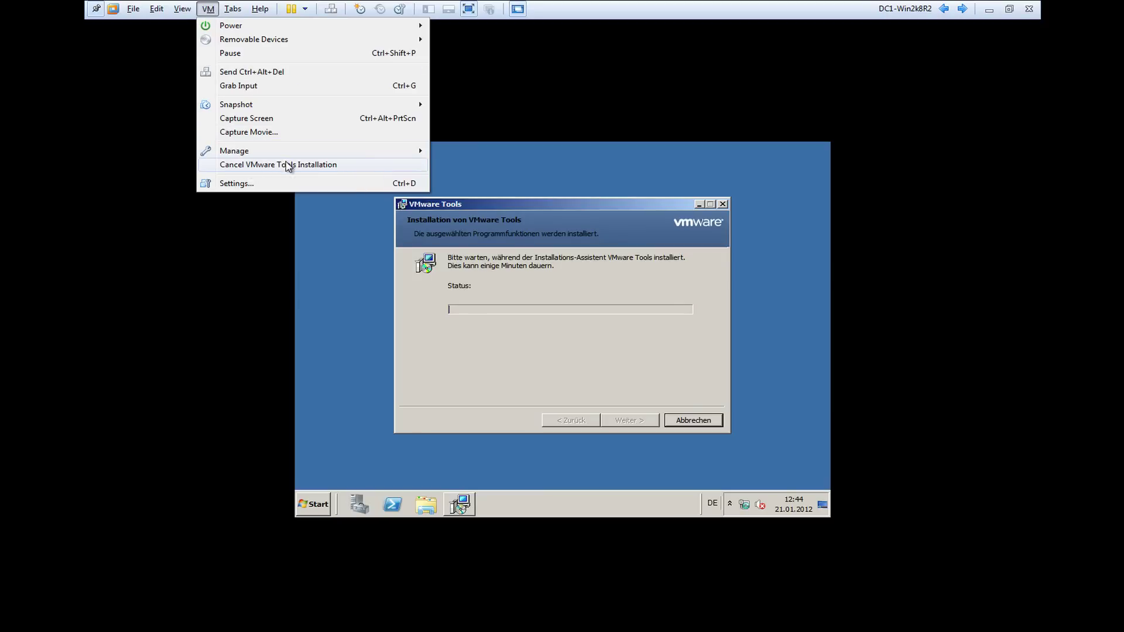
{"action": "left_click", "coordinate": [525, 216]}
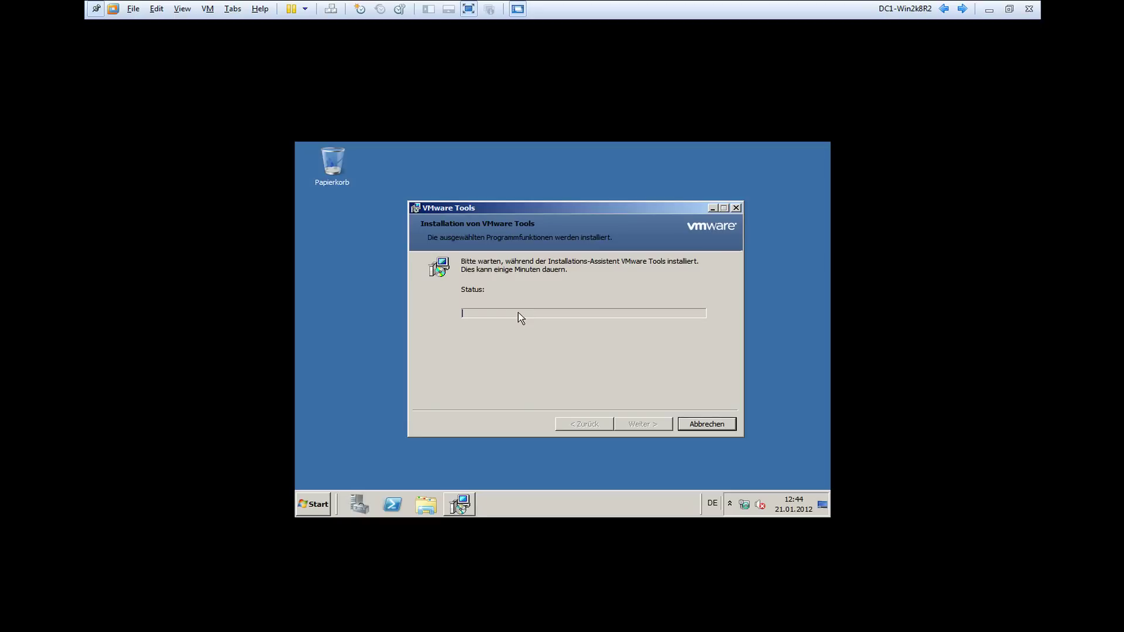
{"action": "left_click", "coordinate": [312, 504]}
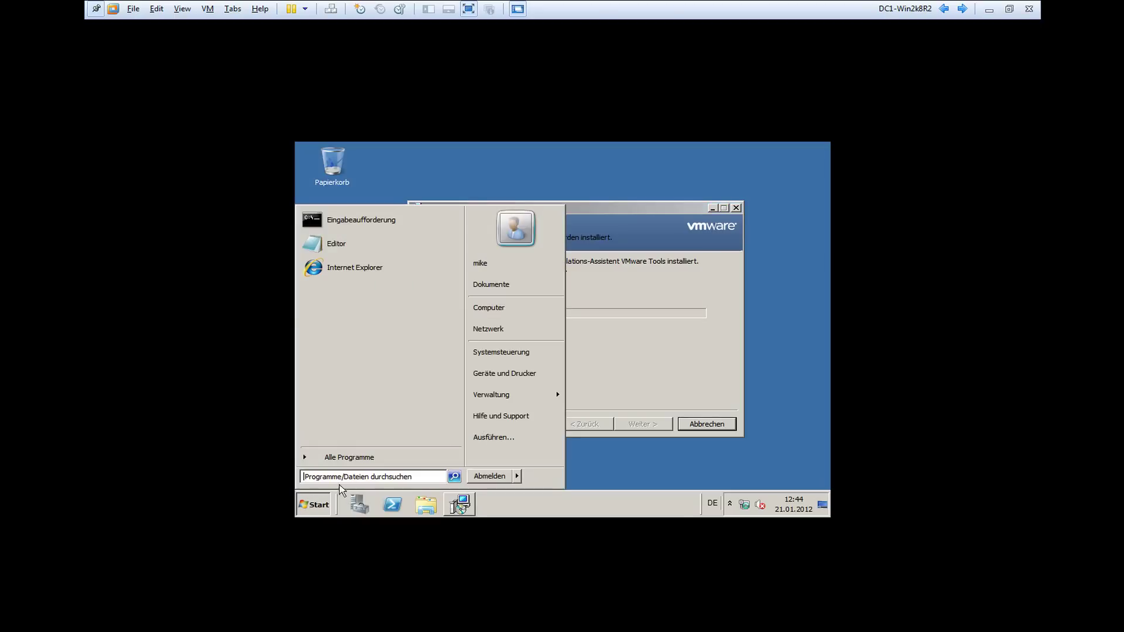
{"action": "left_click", "coordinate": [629, 405]}
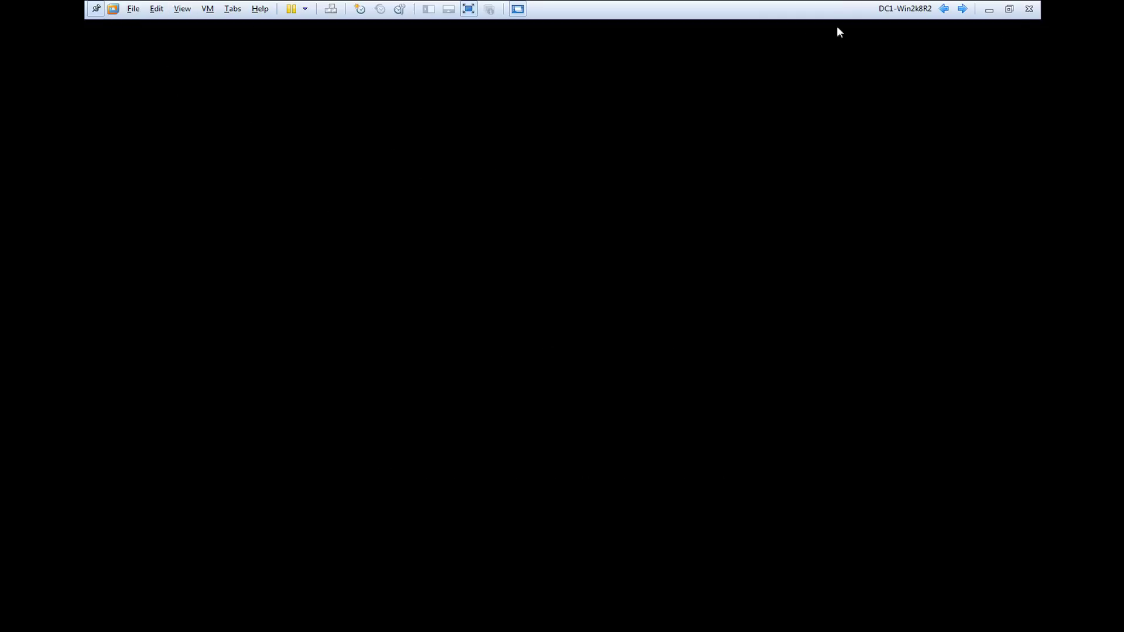
Power off the DC1-Win2k8R2 virtual machine and leave the full-screen view
{"action": "left_click", "coordinate": [305, 9]}
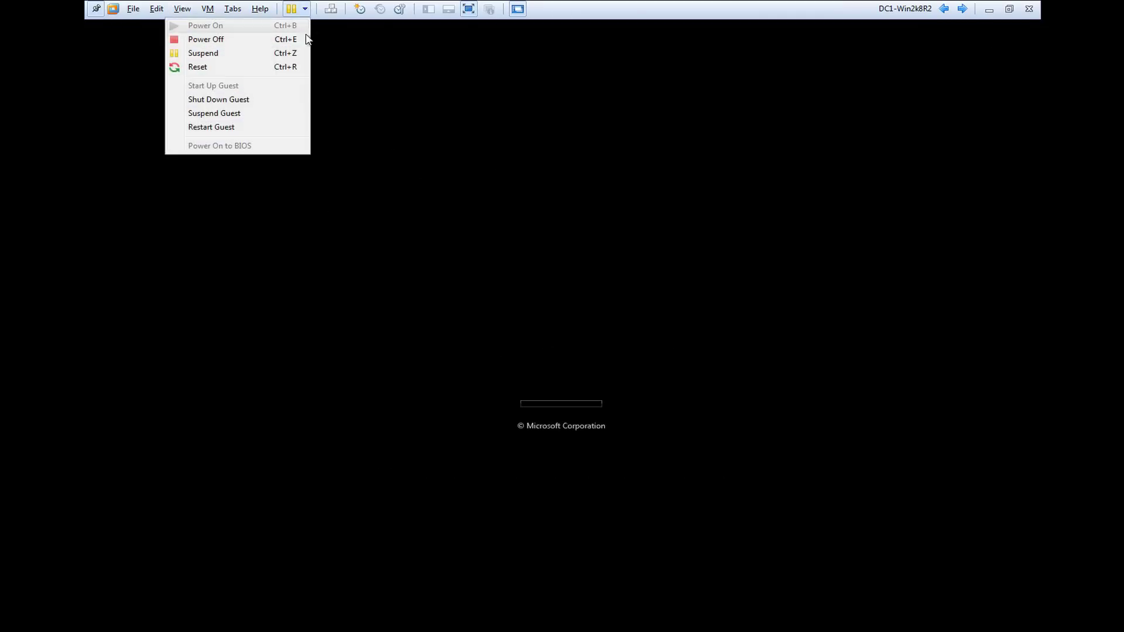
{"action": "left_click", "coordinate": [236, 40]}
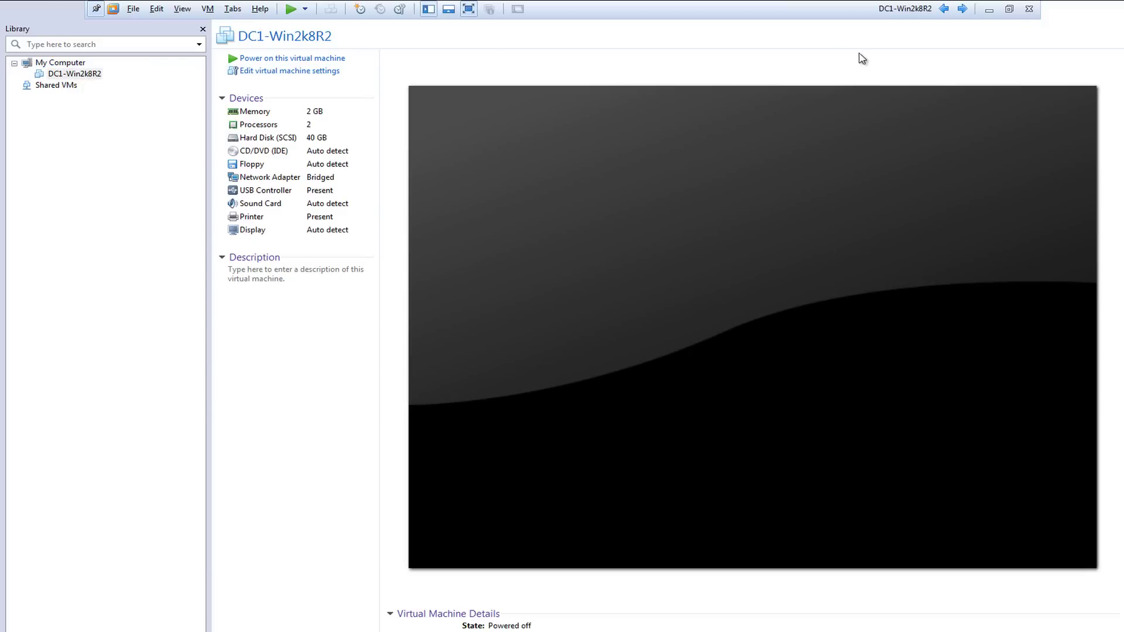
{"action": "left_click", "coordinate": [1009, 9]}
Remove the floppy drive and the printer from the hardware of the DC1-Win2k8R2 virtual machine
{"action": "right_click", "coordinate": [342, 66]}
{"action": "left_click", "coordinate": [380, 252]}
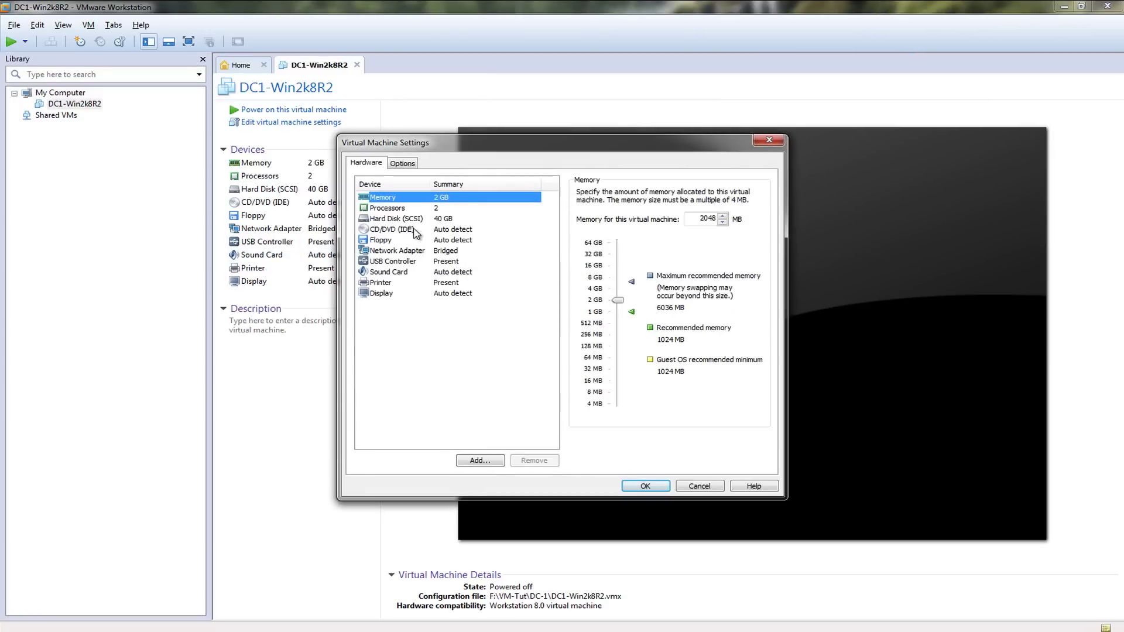
{"action": "left_click", "coordinate": [412, 241]}
{"action": "left_click", "coordinate": [534, 461]}
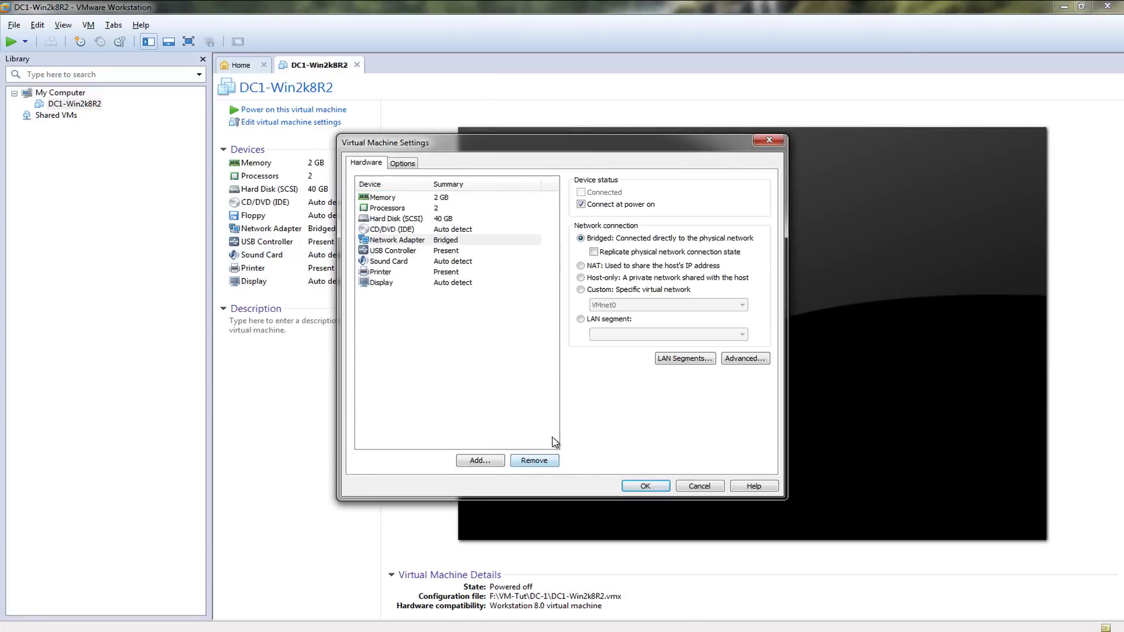
{"action": "left_click", "coordinate": [420, 250]}
{"action": "left_click", "coordinate": [413, 261]}
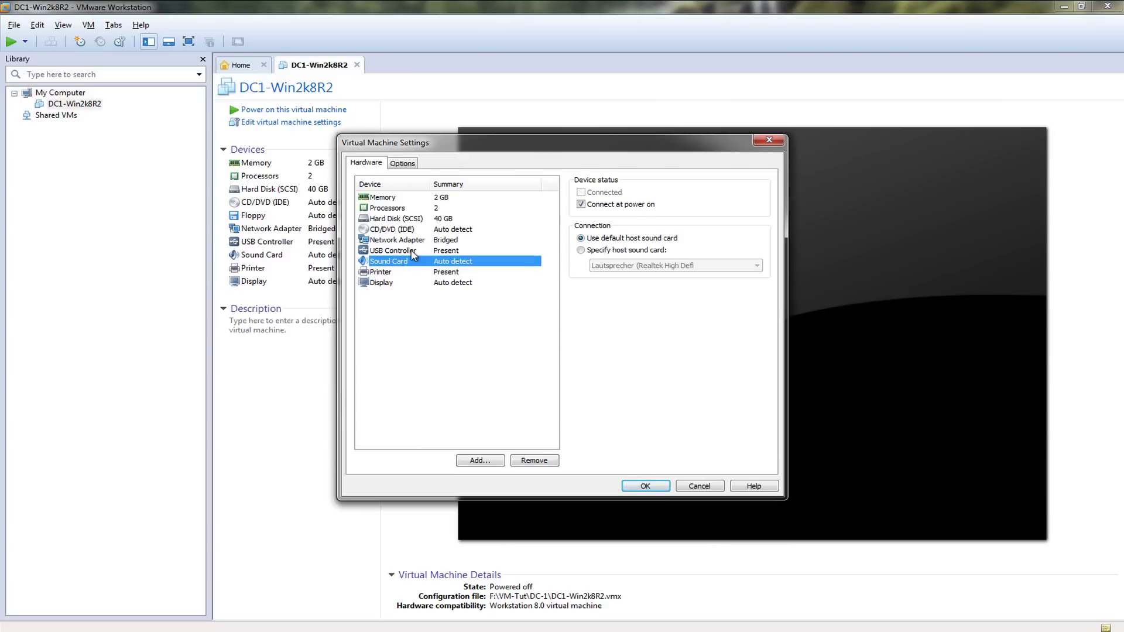
{"action": "left_click", "coordinate": [417, 272]}
{"action": "left_click", "coordinate": [543, 463]}
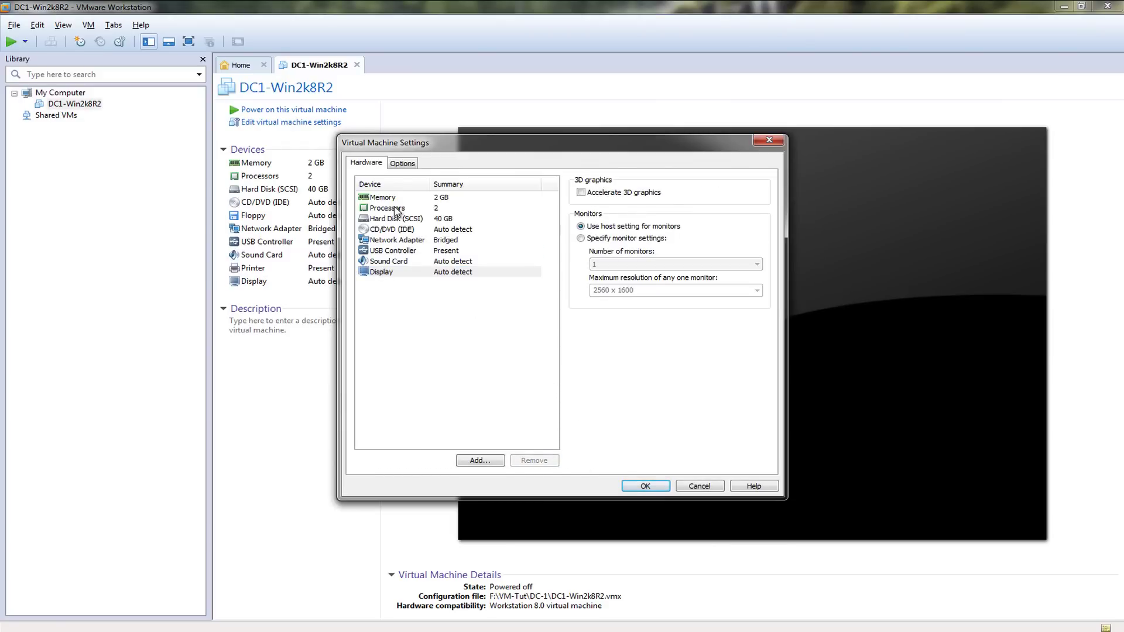
Disable Connect at power on for the virtual machine's CD/DVD drive and apply the hardware settings
{"action": "left_click", "coordinate": [393, 231]}
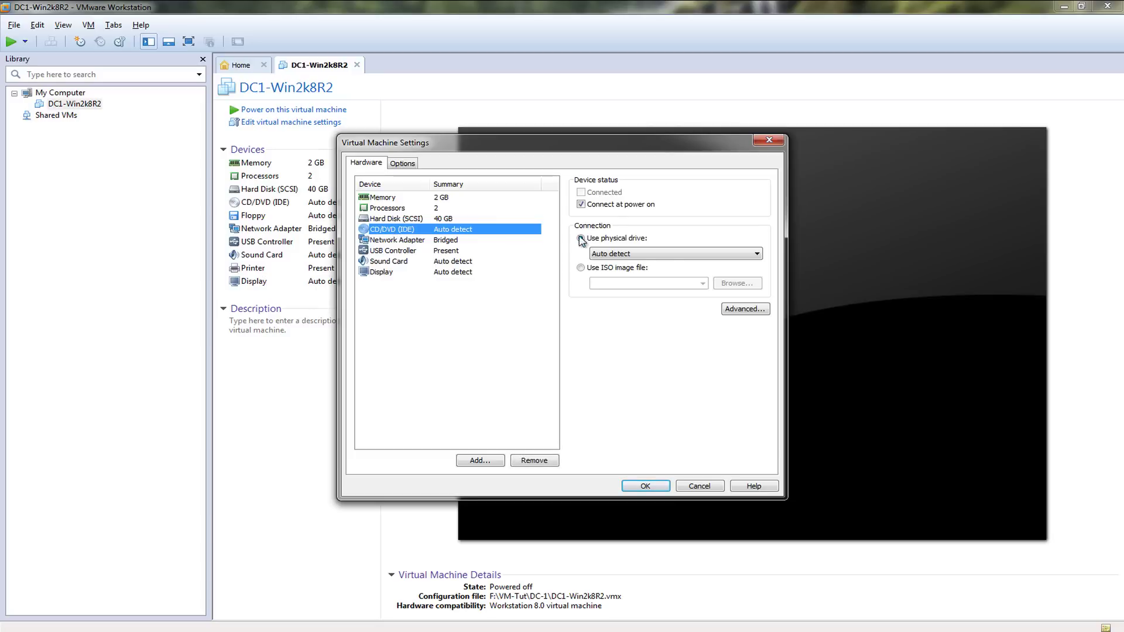
{"action": "left_click", "coordinate": [582, 205]}
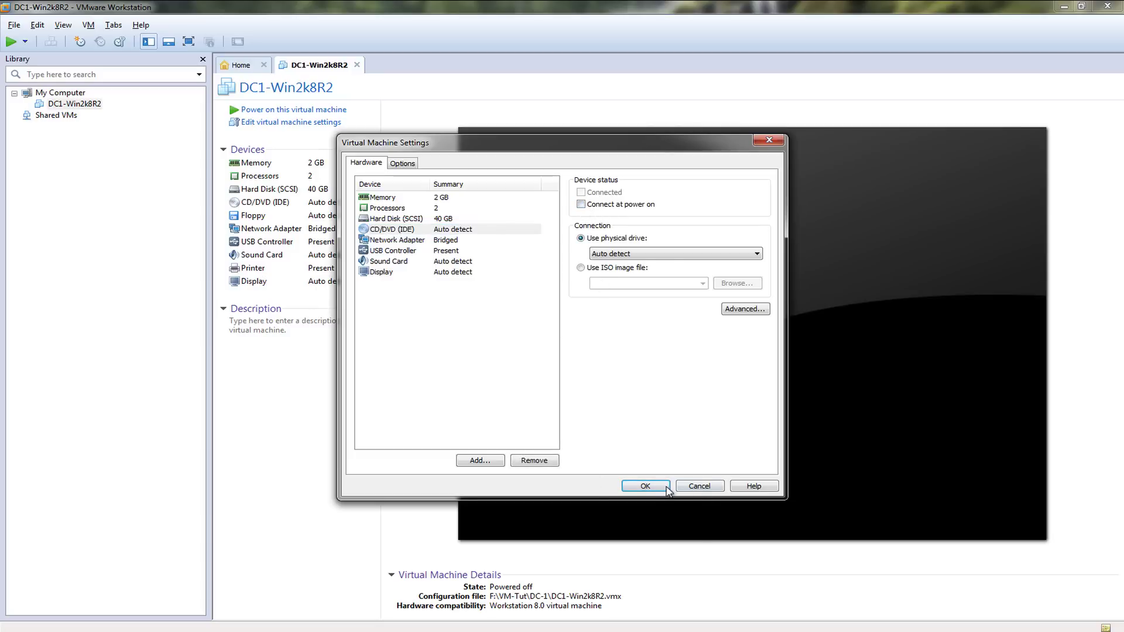
{"action": "left_click", "coordinate": [646, 486]}
Power on the DC1-Win2k8R2 virtual machine, boot with the Windows normal starten option, and reposition the Aufgaben der Erstkonfiguration window slightly
{"action": "left_click", "coordinate": [293, 109]}
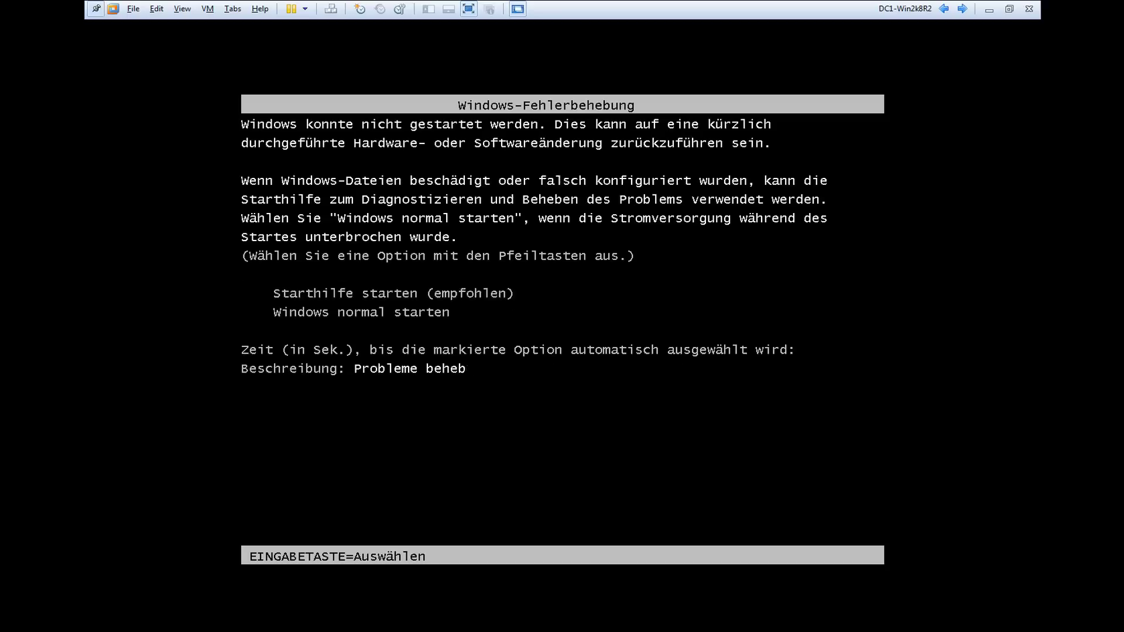
{"action": "key", "text": "Down"}
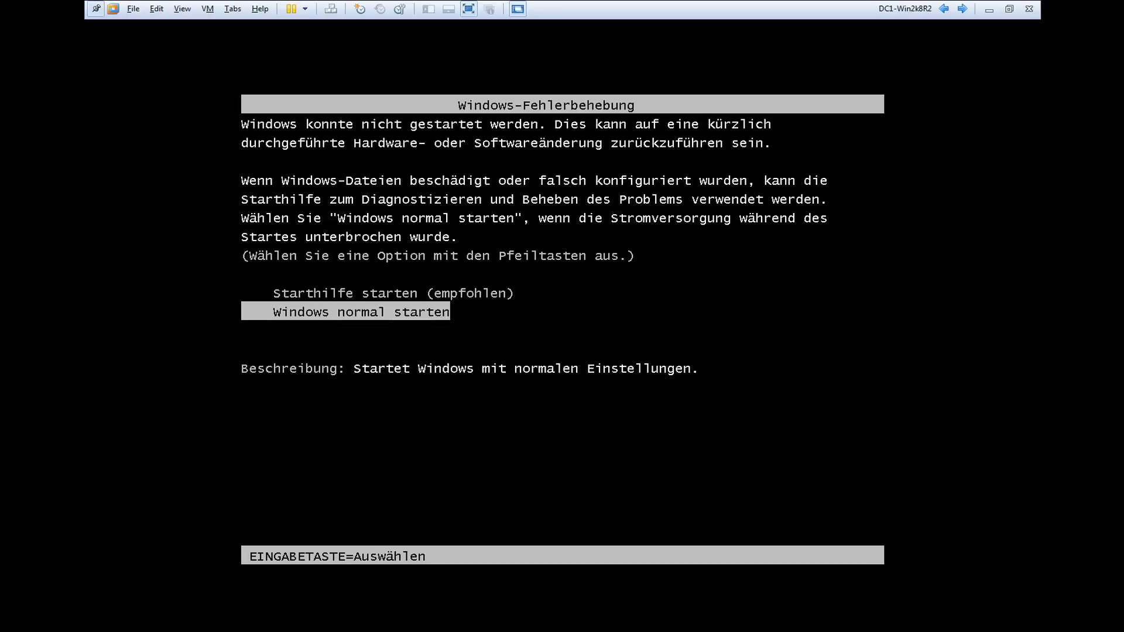
{"action": "key", "text": "Return"}
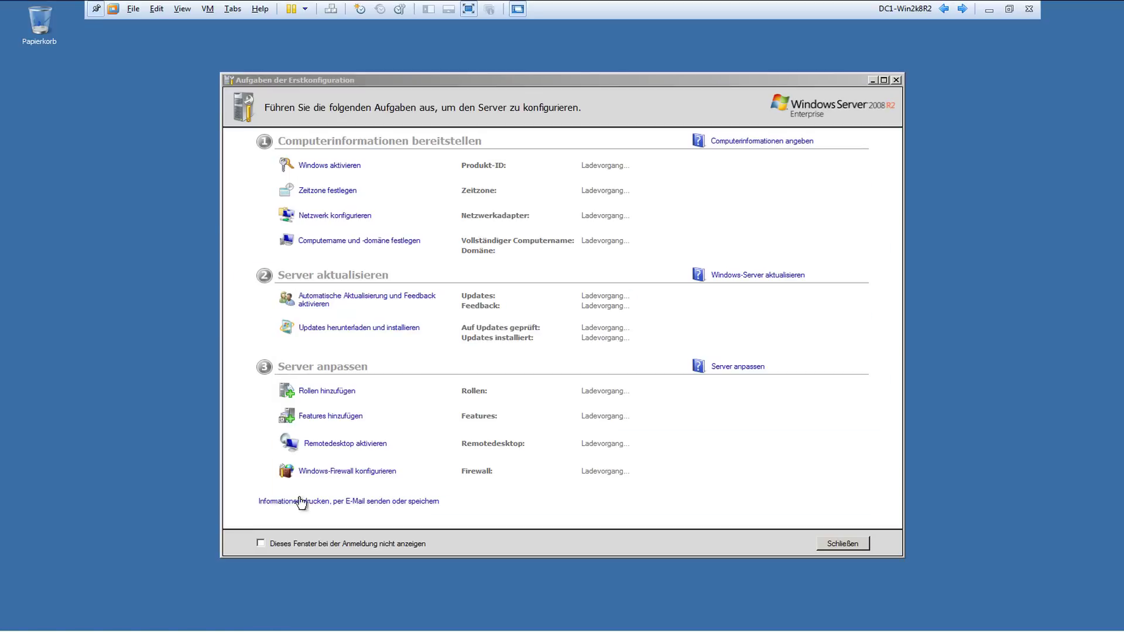
{"action": "left_click_drag", "start_coordinate": [425, 83], "coordinate": [414, 92]}
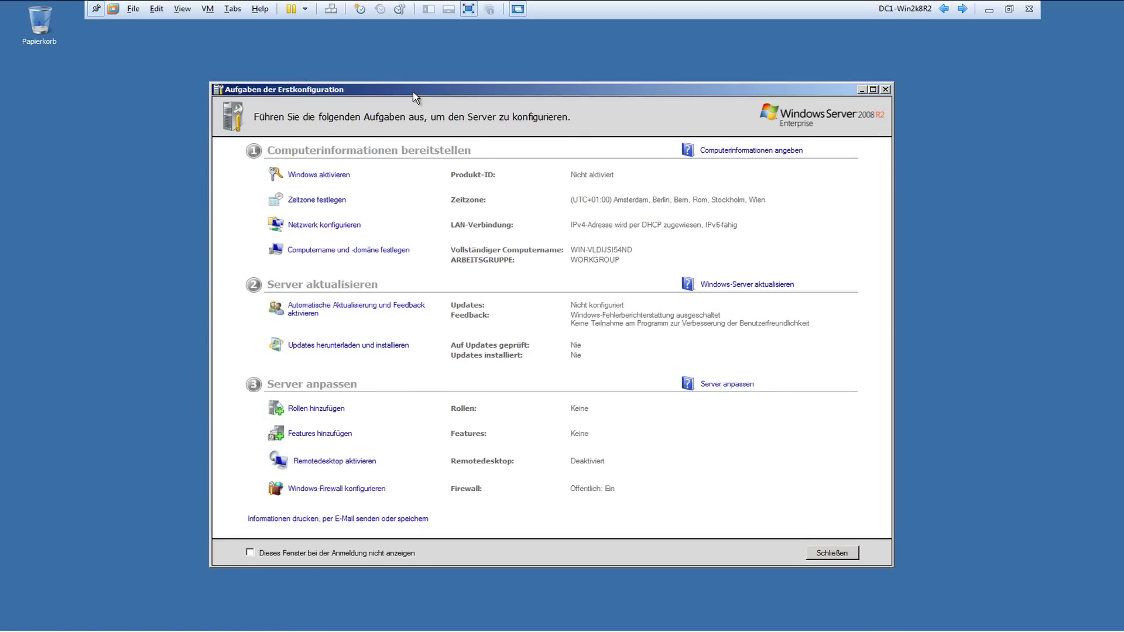
Leave the virtual machine for the browser and review the edition list on the Windows Server 2008 R2 licensing page
{"action": "left_click", "coordinate": [989, 9]}
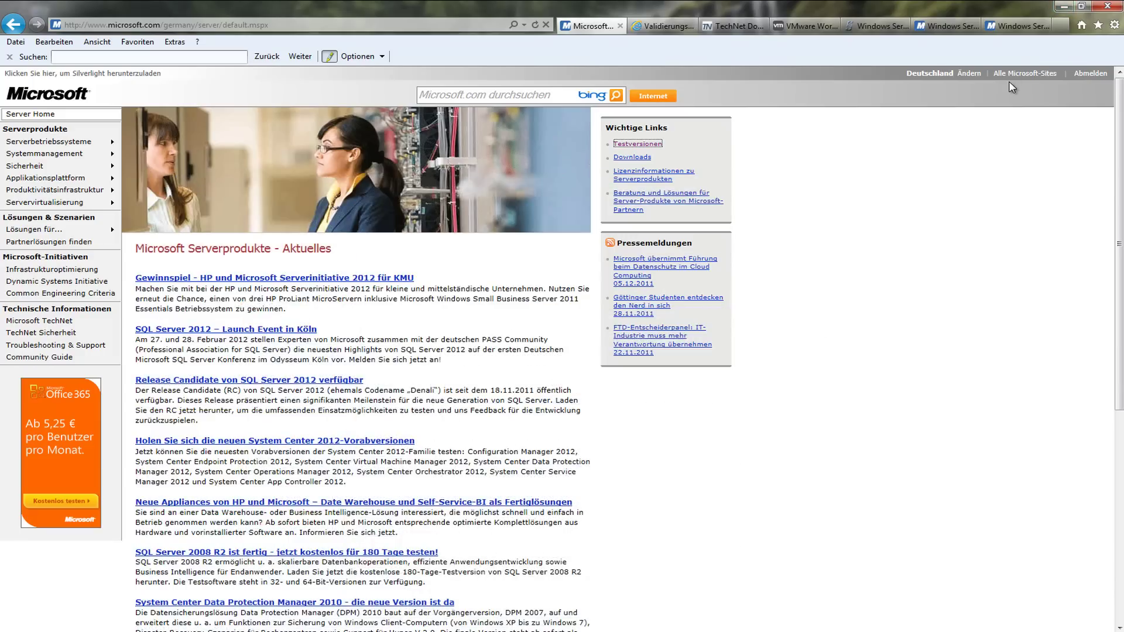
{"action": "left_click", "coordinate": [1013, 28]}
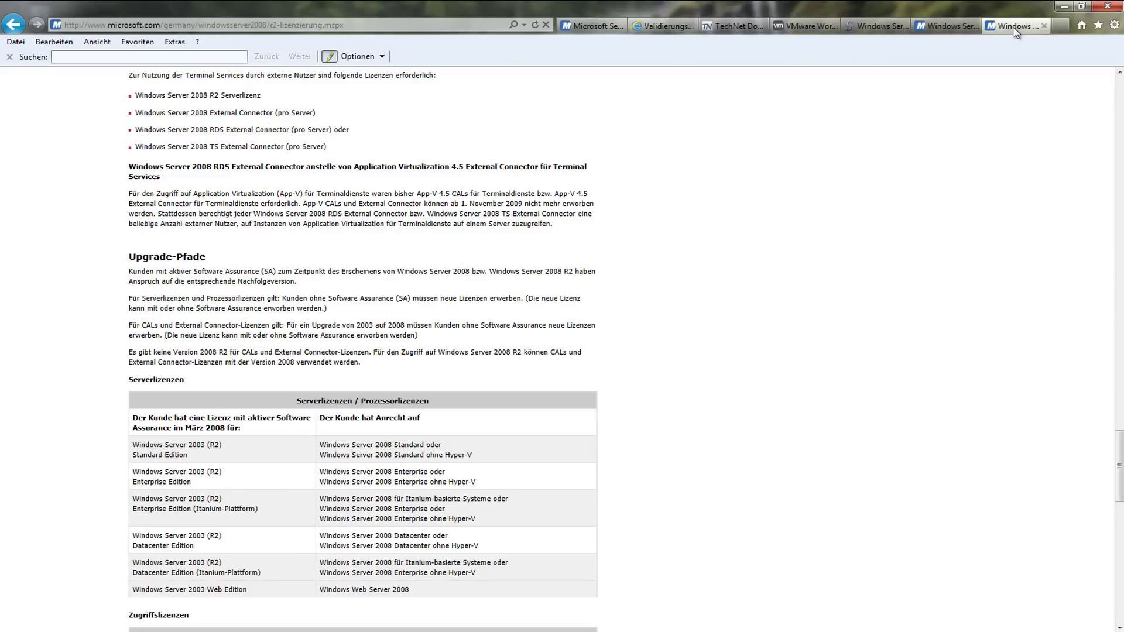
{"action": "scroll", "coordinate": [917, 244], "scroll_direction": "up", "scroll_amount": 3}
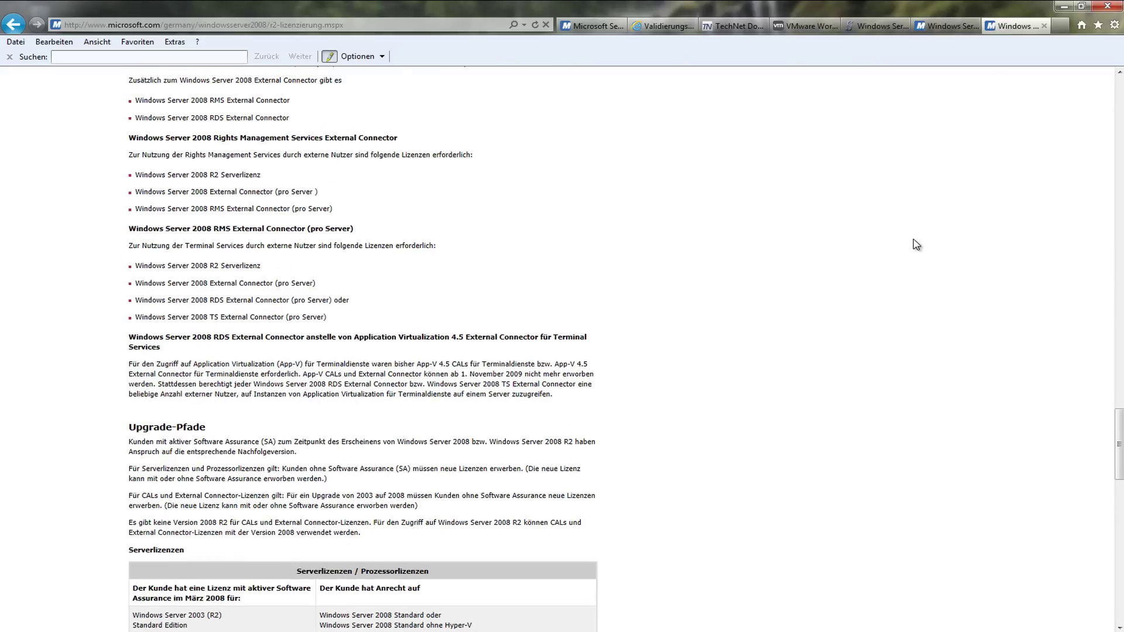
{"action": "scroll", "coordinate": [918, 245], "scroll_direction": "up", "scroll_amount": 20}
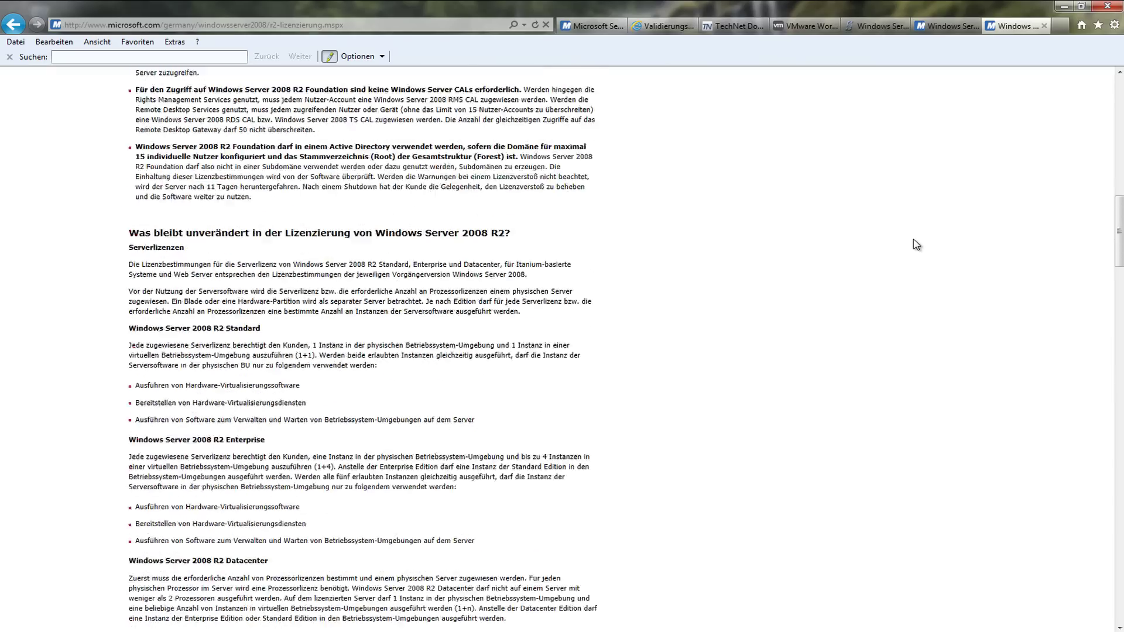
{"action": "scroll", "coordinate": [917, 245], "scroll_direction": "up", "scroll_amount": 20}
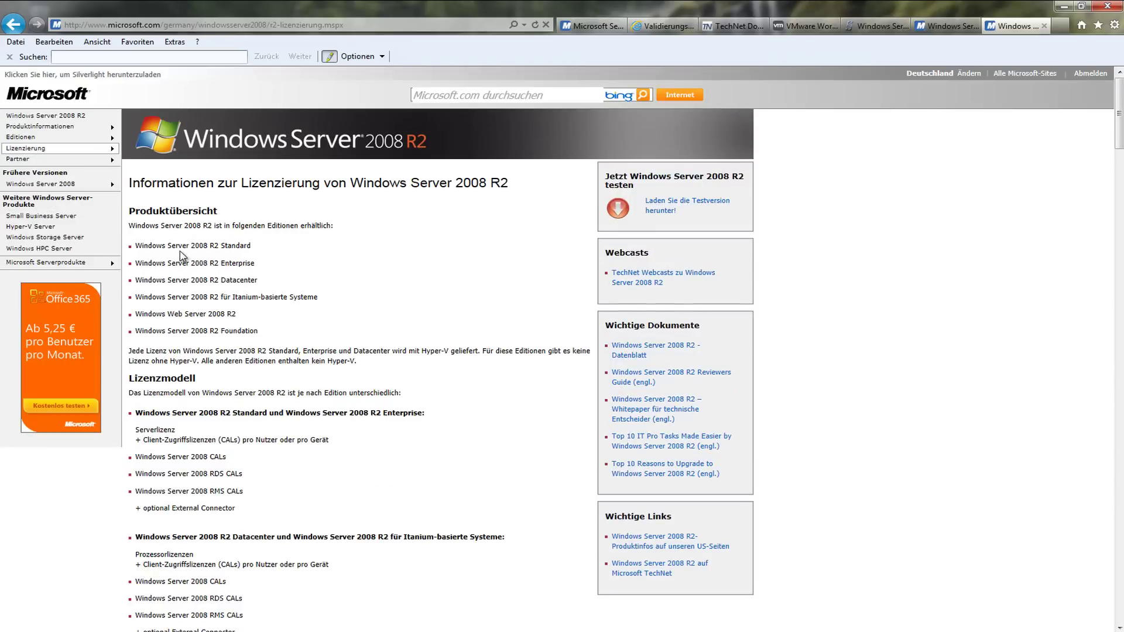
{"action": "left_click_drag", "start_coordinate": [190, 245], "coordinate": [271, 245]}
{"action": "left_click_drag", "start_coordinate": [207, 263], "coordinate": [258, 280]}
{"action": "left_click", "coordinate": [439, 241]}
Search the licensing page for "1+1" to find the virtualization rights per edition
{"action": "left_click_drag", "start_coordinate": [1120, 122], "coordinate": [1119, 339]}
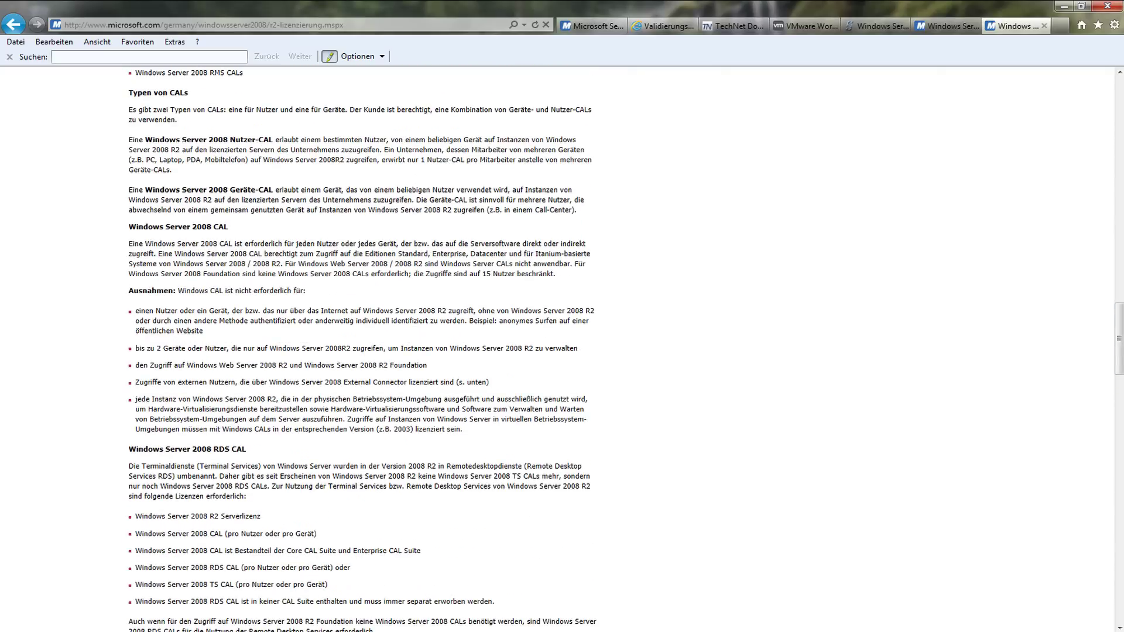
{"action": "type", "text": "1+1"}
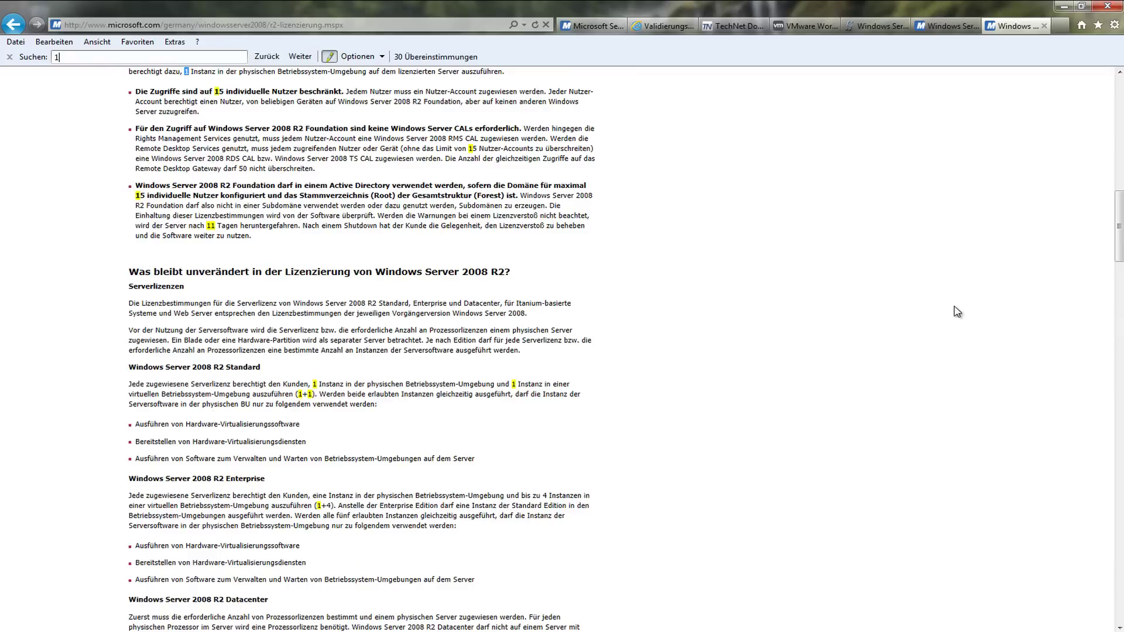
{"action": "key", "text": "Return"}
{"action": "scroll", "coordinate": [514, 402], "scroll_direction": "down", "scroll_amount": 5}
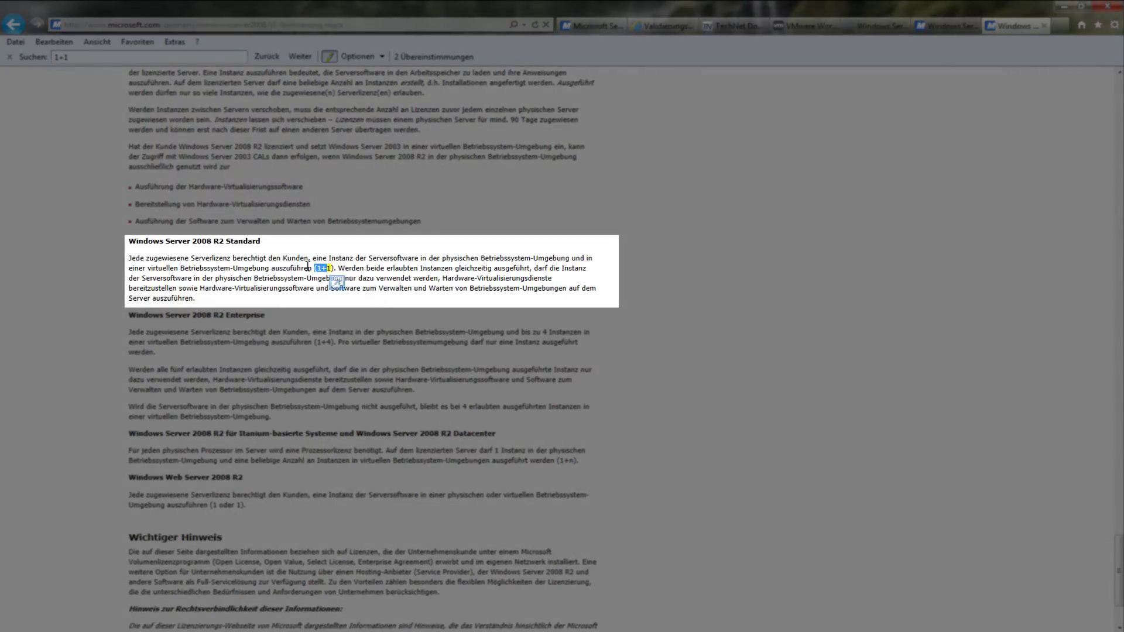
Examine the virtualization rights of Windows Server 2008 R2 Standard, marking the 1+1 rule and the edition heading
{"action": "mouse_move", "coordinate": [315, 269]}
{"action": "left_mouse_down"}
{"action": "mouse_move", "coordinate": [352, 323]}
{"action": "mouse_move", "coordinate": [331, 276]}
{"action": "left_mouse_up"}
{"action": "left_click_drag", "start_coordinate": [223, 242], "coordinate": [262, 241]}
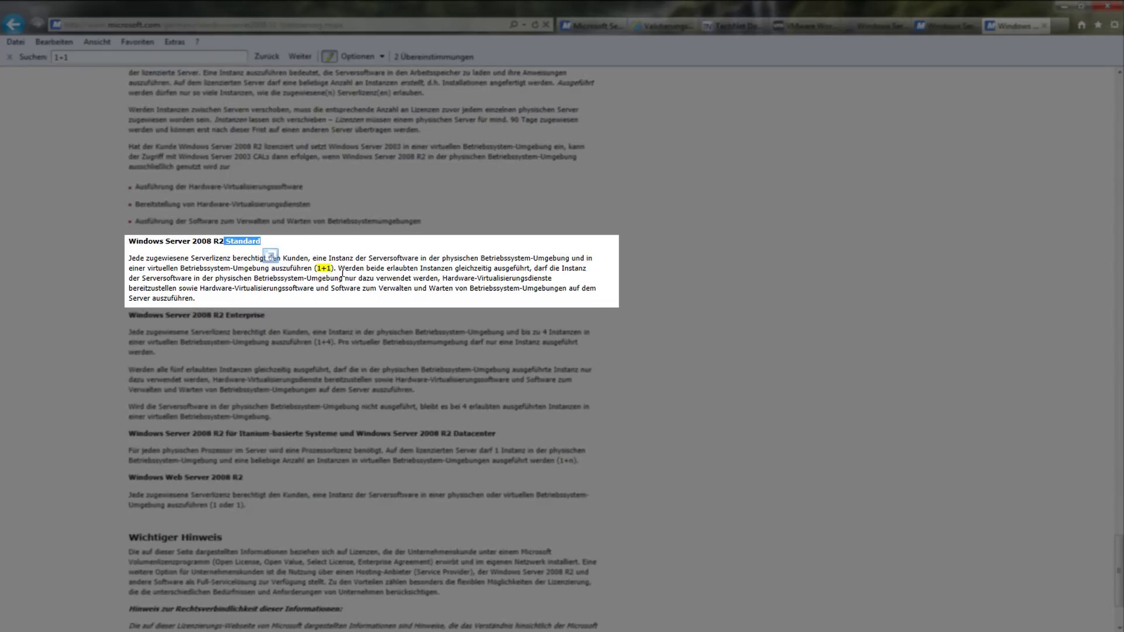
{"action": "left_click", "coordinate": [317, 270]}
{"action": "left_click_drag", "start_coordinate": [317, 270], "coordinate": [321, 270]}
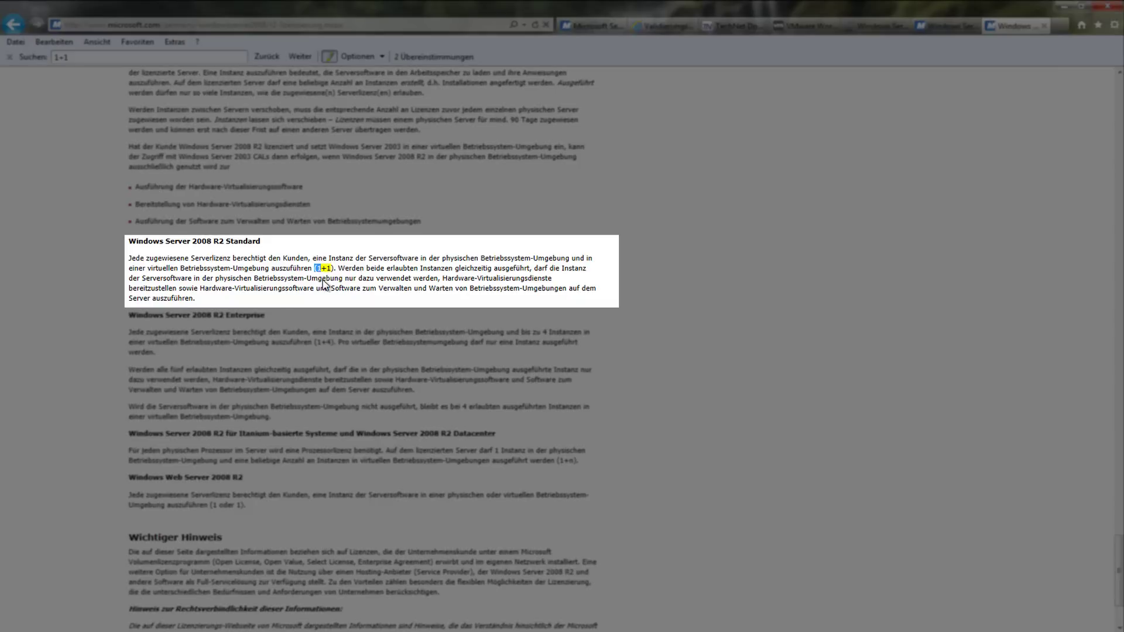
{"action": "left_click", "coordinate": [329, 270]}
{"action": "left_click_drag", "start_coordinate": [336, 268], "coordinate": [316, 268]}
{"action": "left_click_drag", "start_coordinate": [261, 241], "coordinate": [130, 243]}
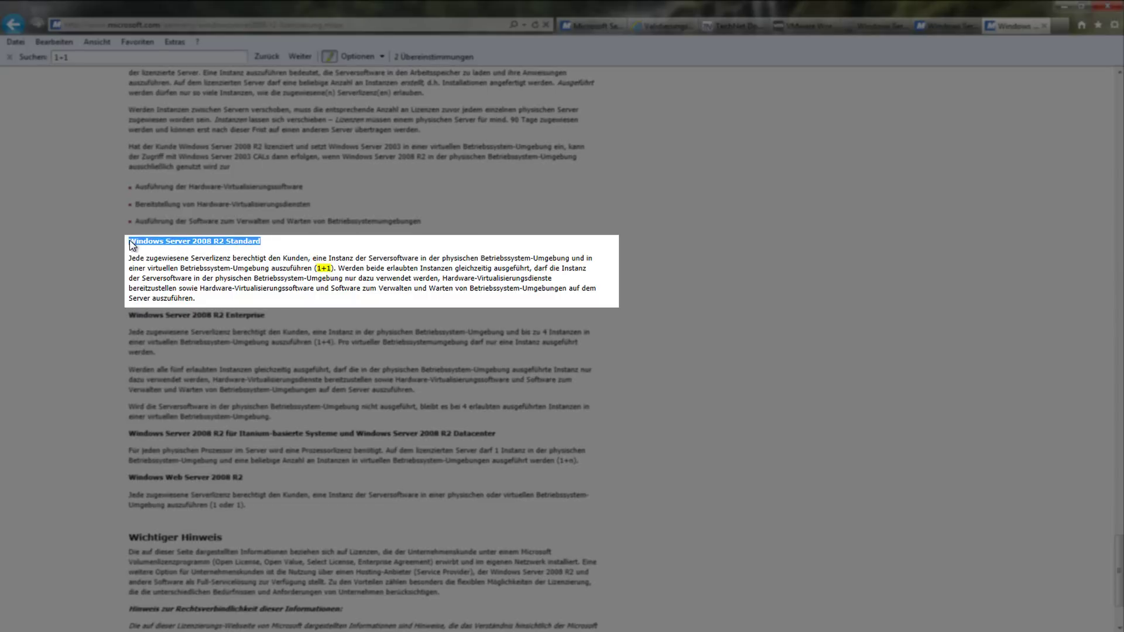
Examine the virtualization rights of Windows Server 2008 R2 Enterprise, marking the edition heading and the 1+4 rule
{"action": "scroll", "coordinate": [235, 256], "scroll_direction": "down", "scroll_amount": 3}
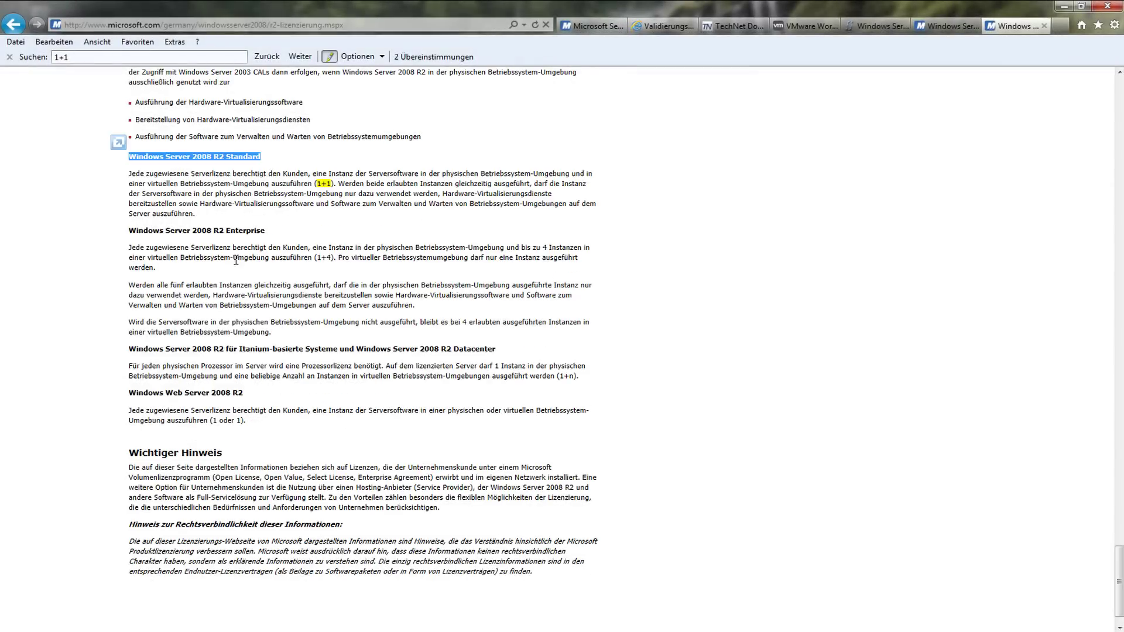
{"action": "left_click_drag", "start_coordinate": [269, 234], "coordinate": [130, 233]}
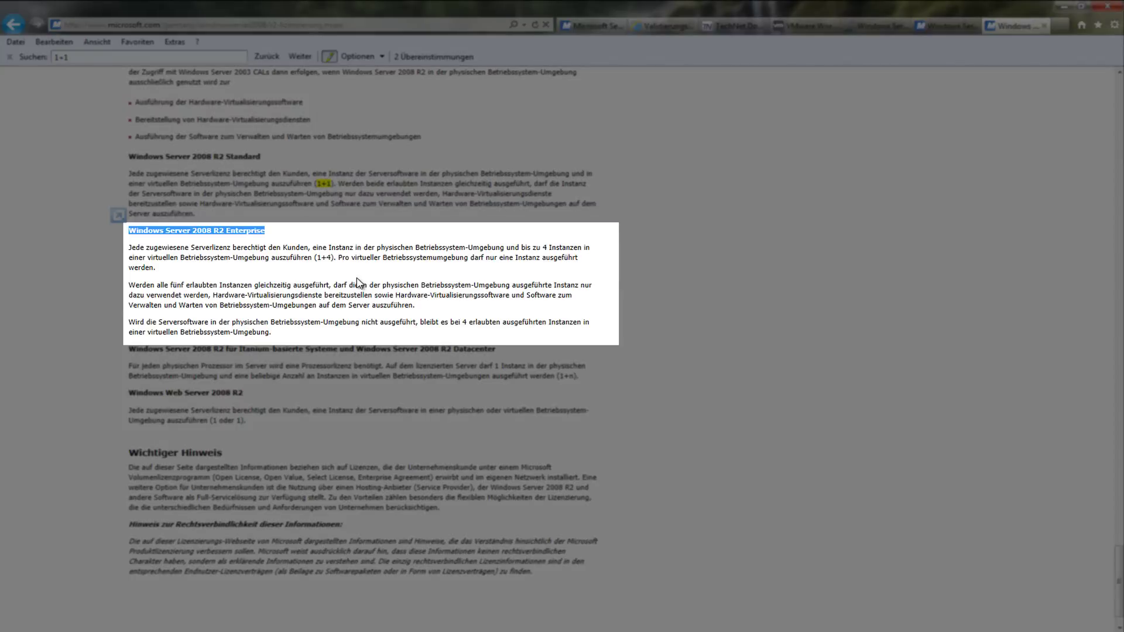
{"action": "left_click", "coordinate": [326, 259]}
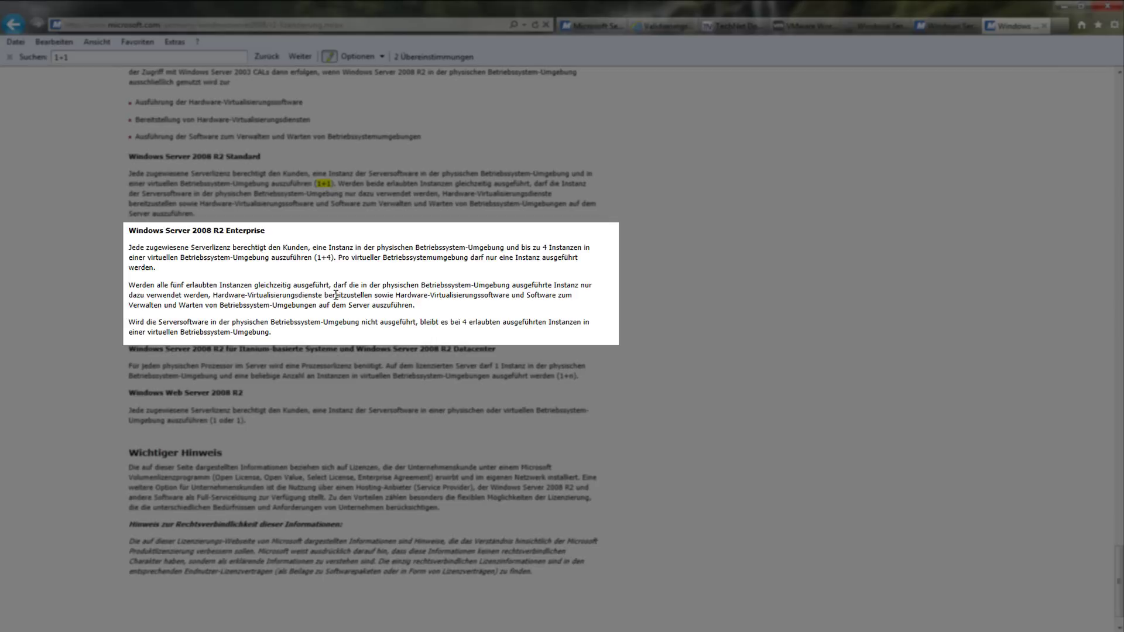
{"action": "left_click_drag", "start_coordinate": [321, 258], "coordinate": [316, 259]}
{"action": "left_click_drag", "start_coordinate": [326, 258], "coordinate": [332, 259]}
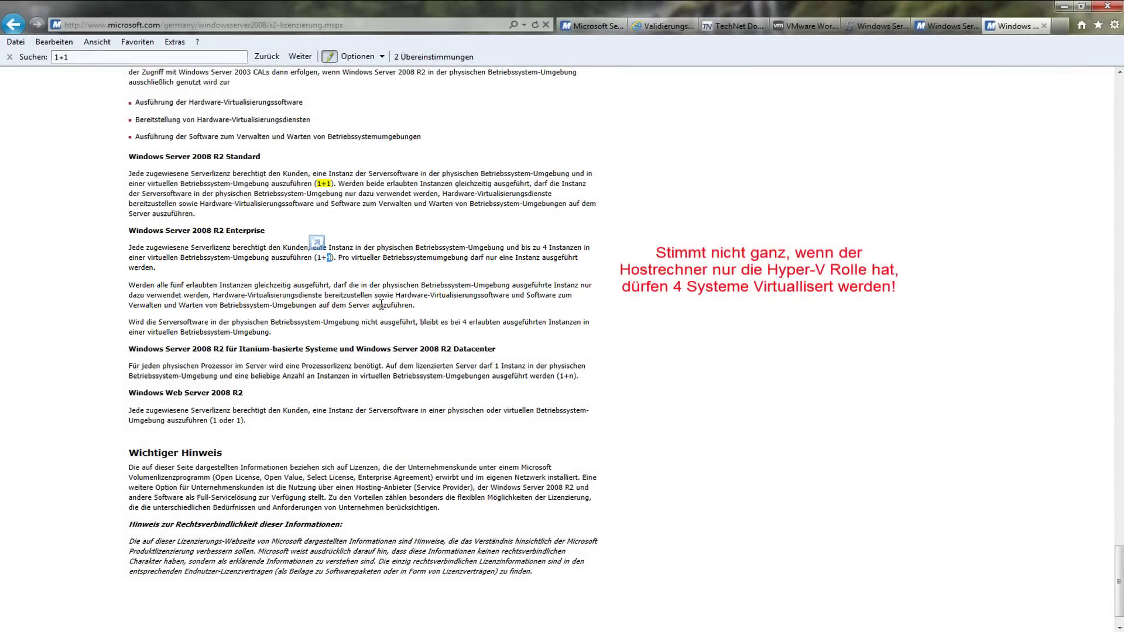
{"action": "left_click", "coordinate": [391, 303]}
Examine the section on Windows Server 2008 R2 for Itanium-based systems and Datacenter, marking its heading
{"action": "scroll", "coordinate": [444, 304], "scroll_direction": "down", "scroll_amount": 2}
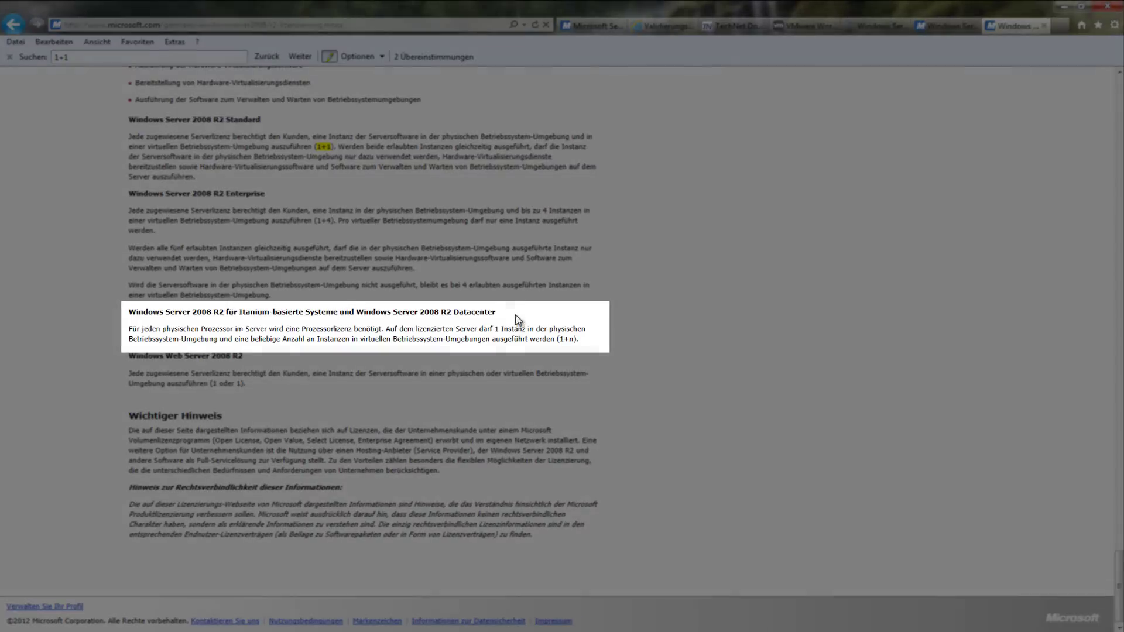
{"action": "left_click_drag", "start_coordinate": [518, 319], "coordinate": [129, 314]}
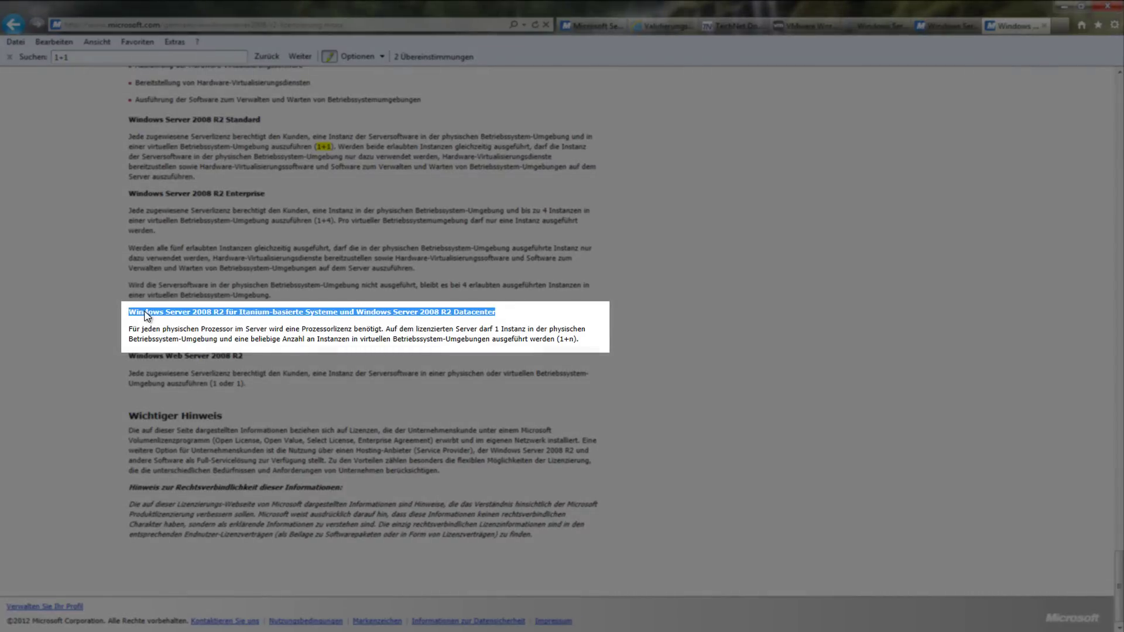
{"action": "left_click", "coordinate": [545, 316]}
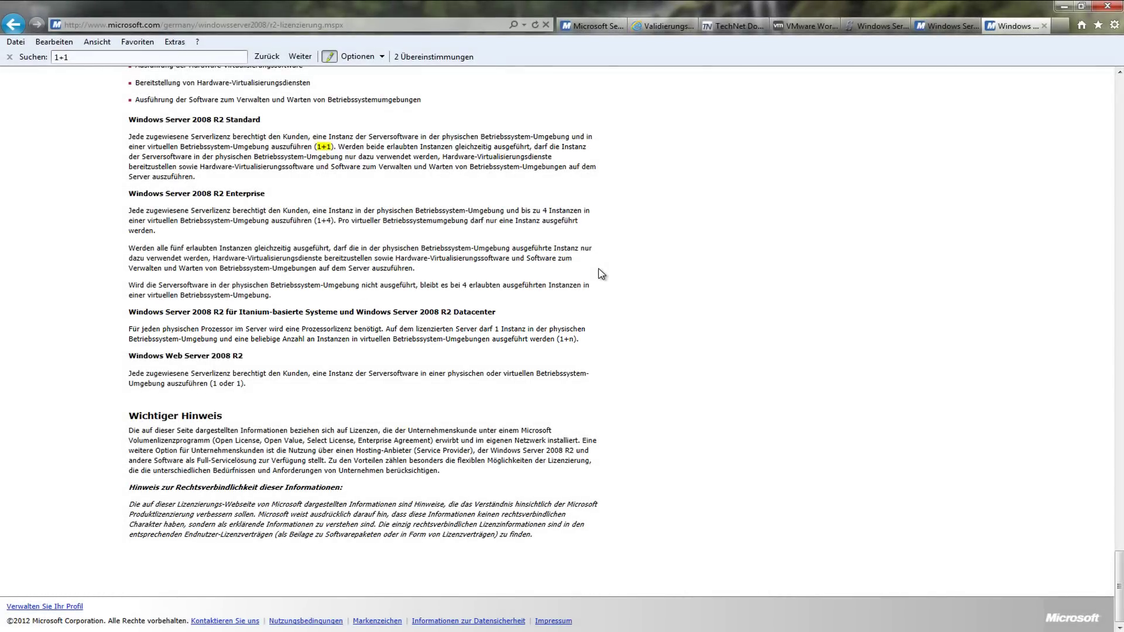
Compare the Standard and Enterprise virtualization rights again, marking both edition names and the Enterprise 1+4 rule
{"action": "scroll", "coordinate": [602, 274], "scroll_direction": "up", "scroll_amount": 3}
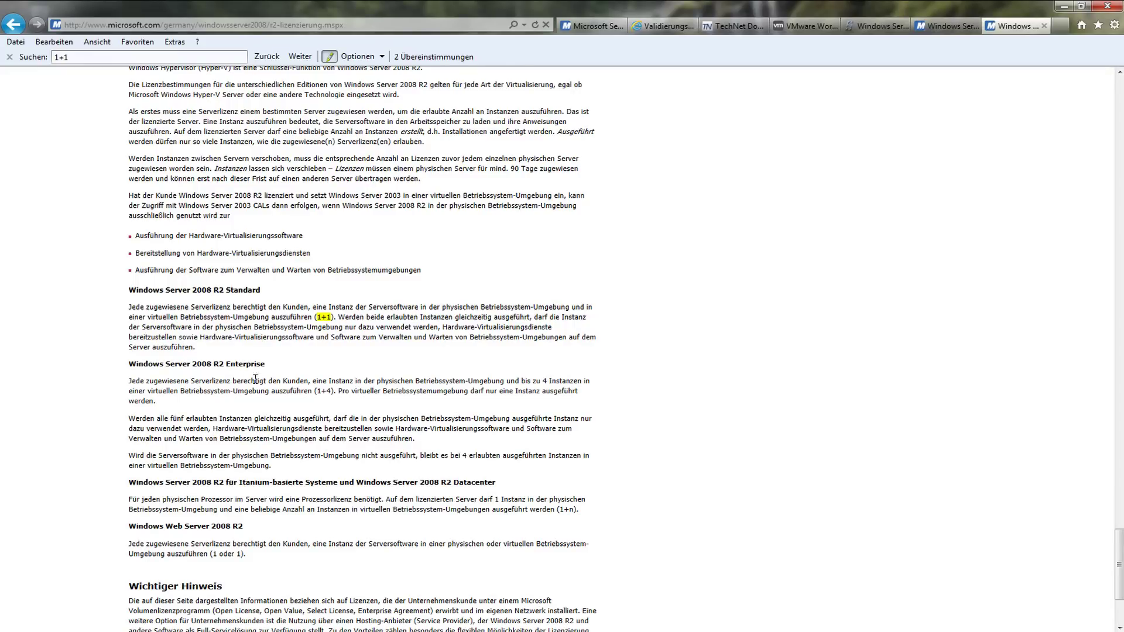
{"action": "left_click_drag", "start_coordinate": [269, 369], "coordinate": [127, 371]}
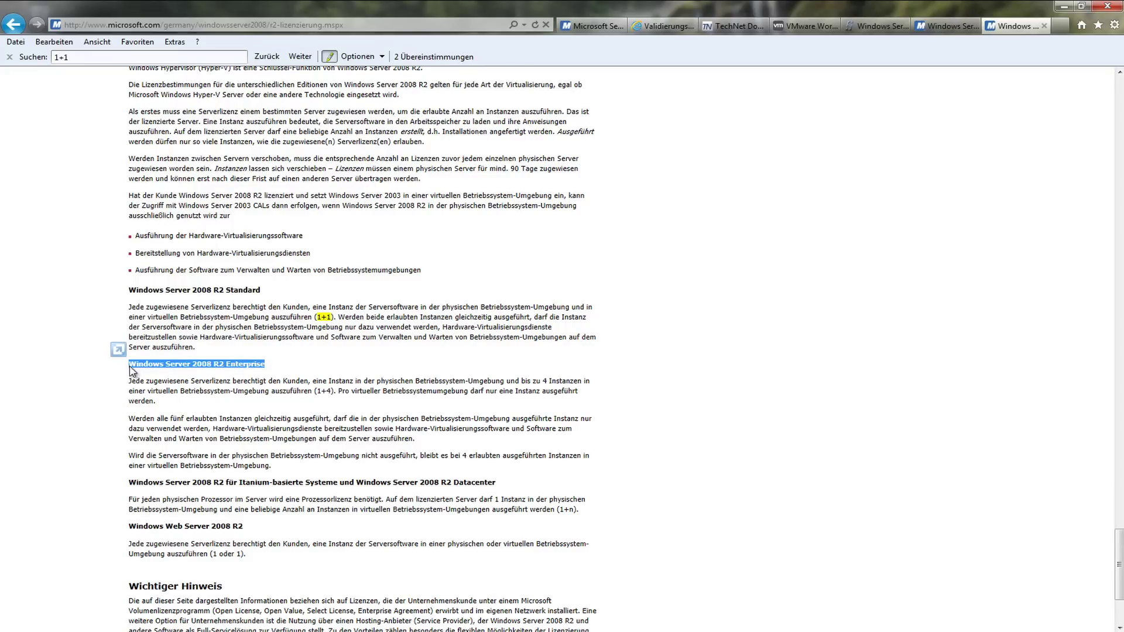
{"action": "scroll", "coordinate": [402, 363], "scroll_direction": "down", "scroll_amount": 2}
{"action": "left_click", "coordinate": [379, 355]}
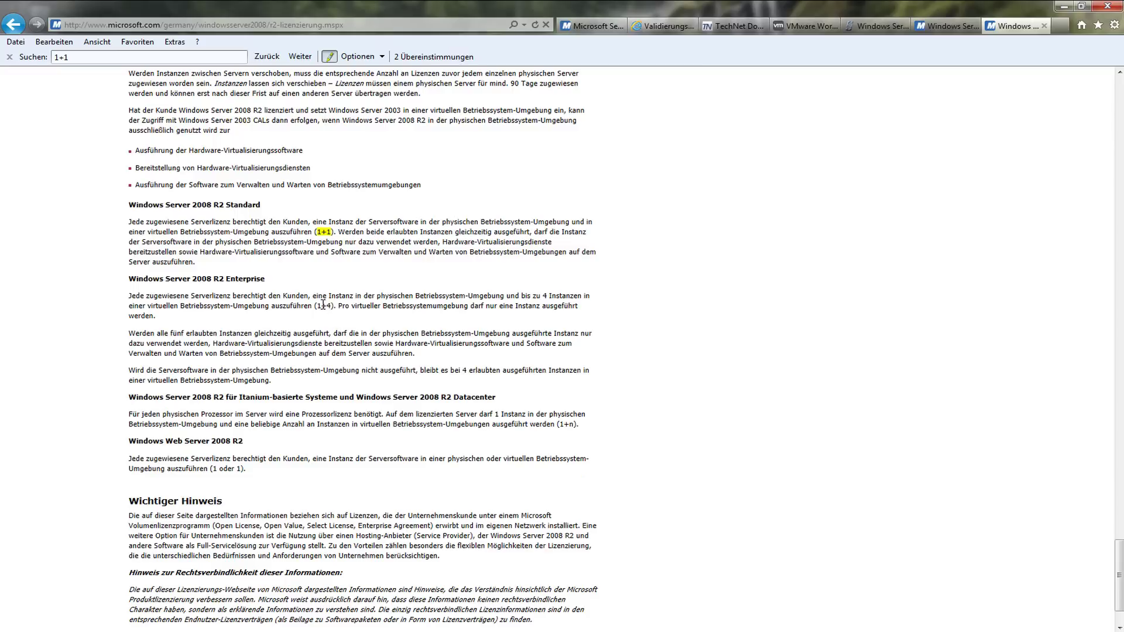
{"action": "left_click_drag", "start_coordinate": [322, 305], "coordinate": [332, 306]}
{"action": "left_click_drag", "start_coordinate": [266, 280], "coordinate": [126, 280]}
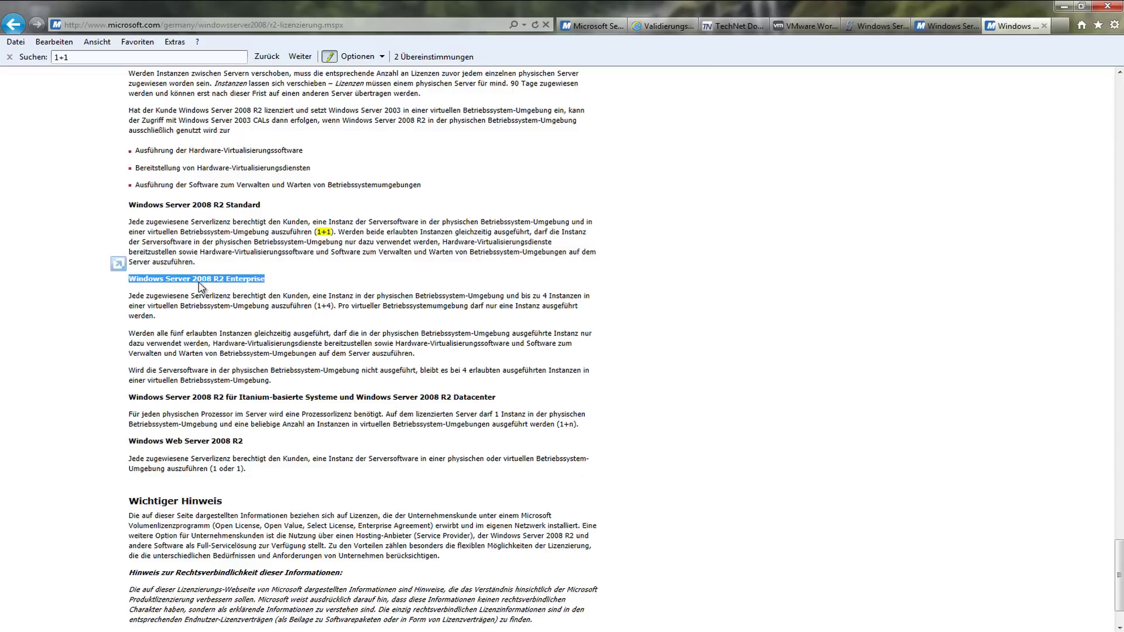
{"action": "left_click", "coordinate": [293, 288]}
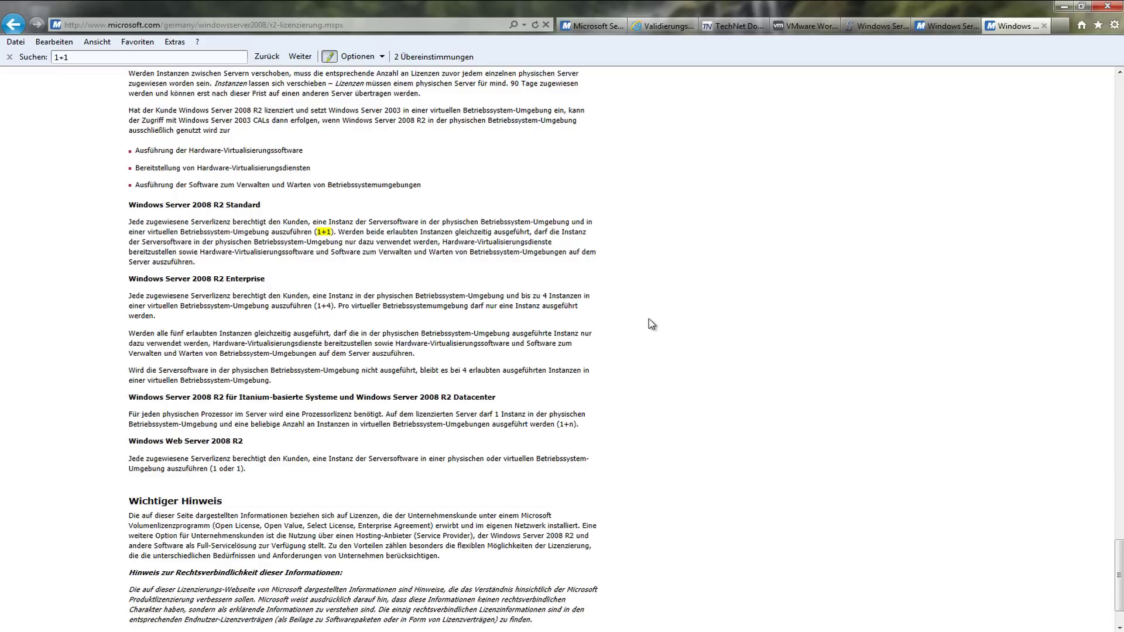
{"action": "double_click", "coordinate": [331, 305]}
{"action": "left_click_drag", "start_coordinate": [262, 206], "coordinate": [223, 205]}
{"action": "left_click_drag", "start_coordinate": [265, 280], "coordinate": [214, 280]}
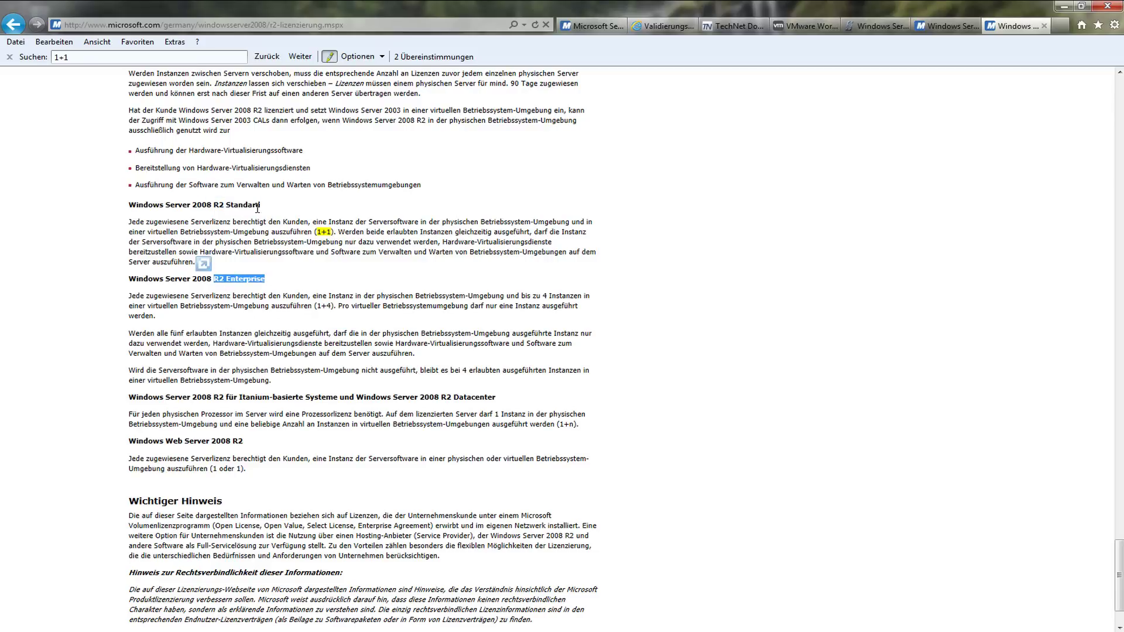
{"action": "left_click", "coordinate": [330, 305]}
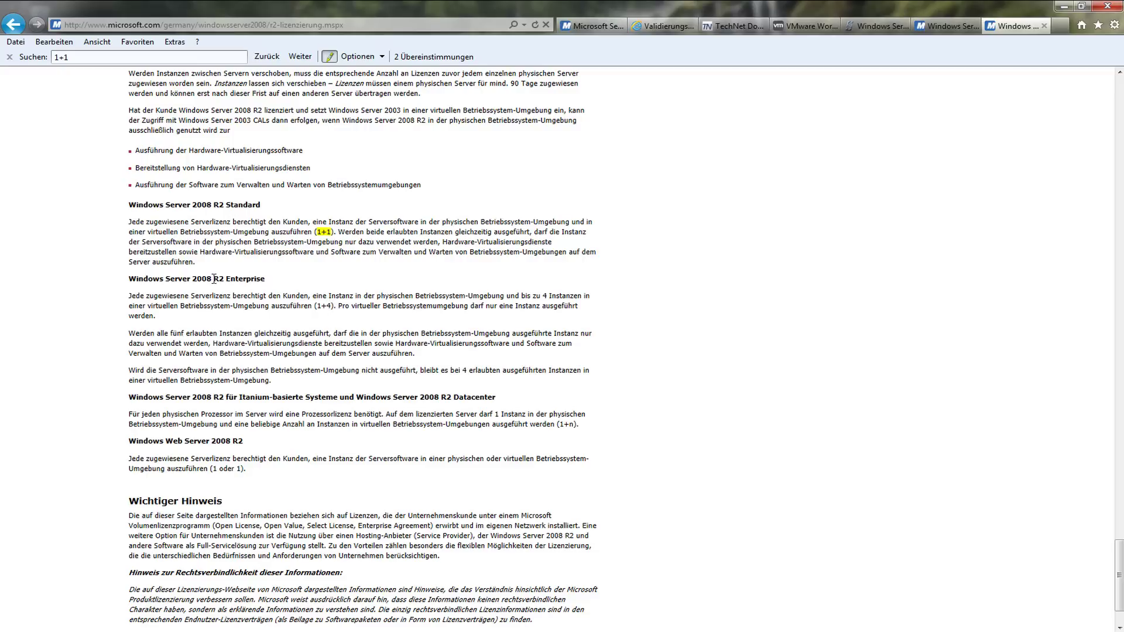
{"action": "left_click_drag", "start_coordinate": [165, 279], "coordinate": [266, 279]}
{"action": "scroll", "coordinate": [471, 304], "scroll_direction": "down", "scroll_amount": 3}
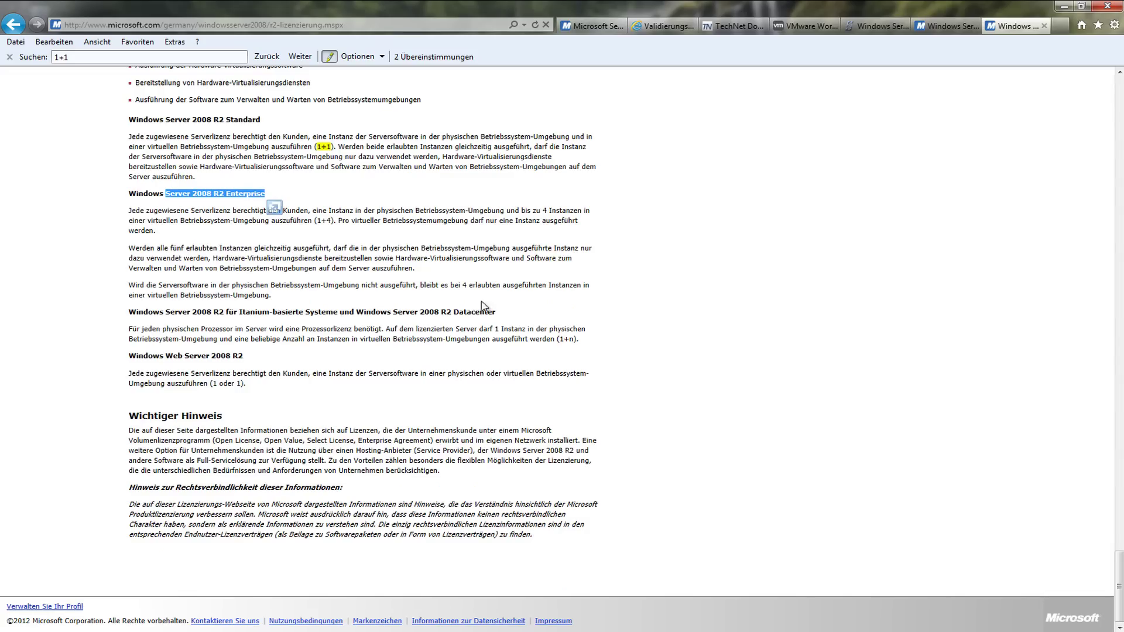
{"action": "scroll", "coordinate": [650, 296], "scroll_direction": "up", "scroll_amount": 15}
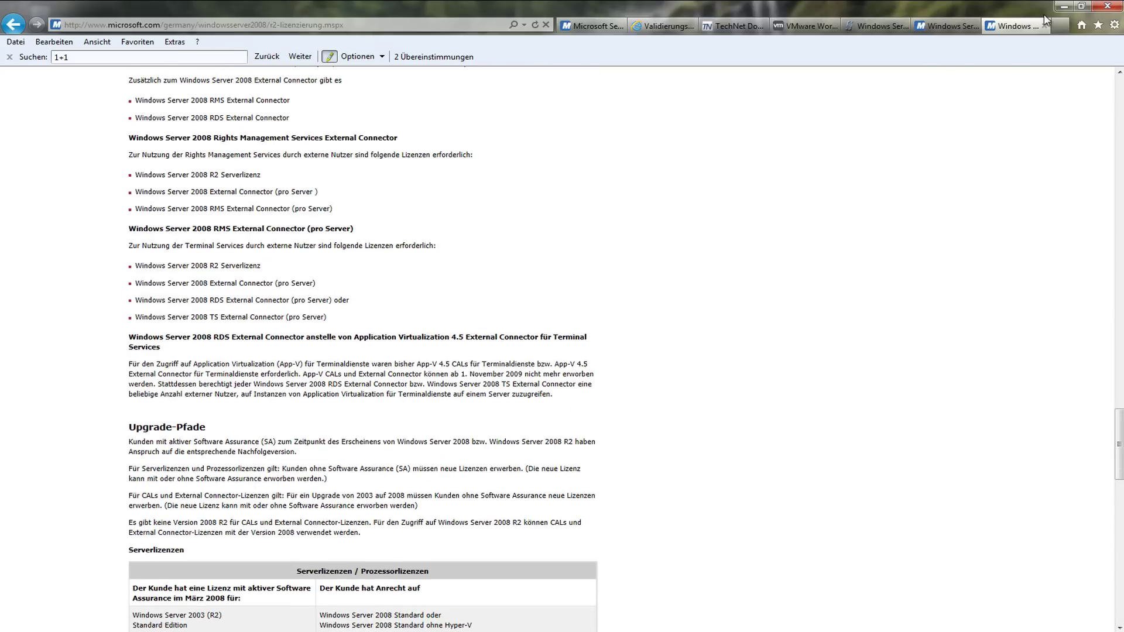
Minimize the browser, switch to the PowerPoint presentation, and place the cursor in the Agenda line Editionen Windows Server 2008R2
{"action": "left_click", "coordinate": [1065, 7]}
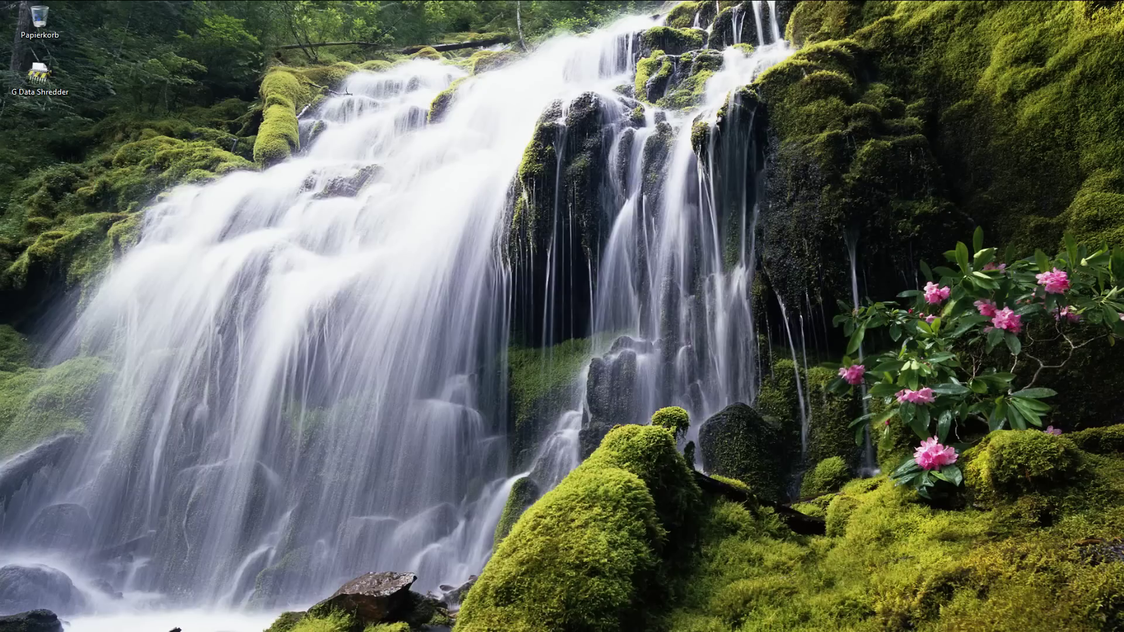
{"action": "key", "text": "alt+Tab"}
{"action": "left_click", "coordinate": [681, 388]}
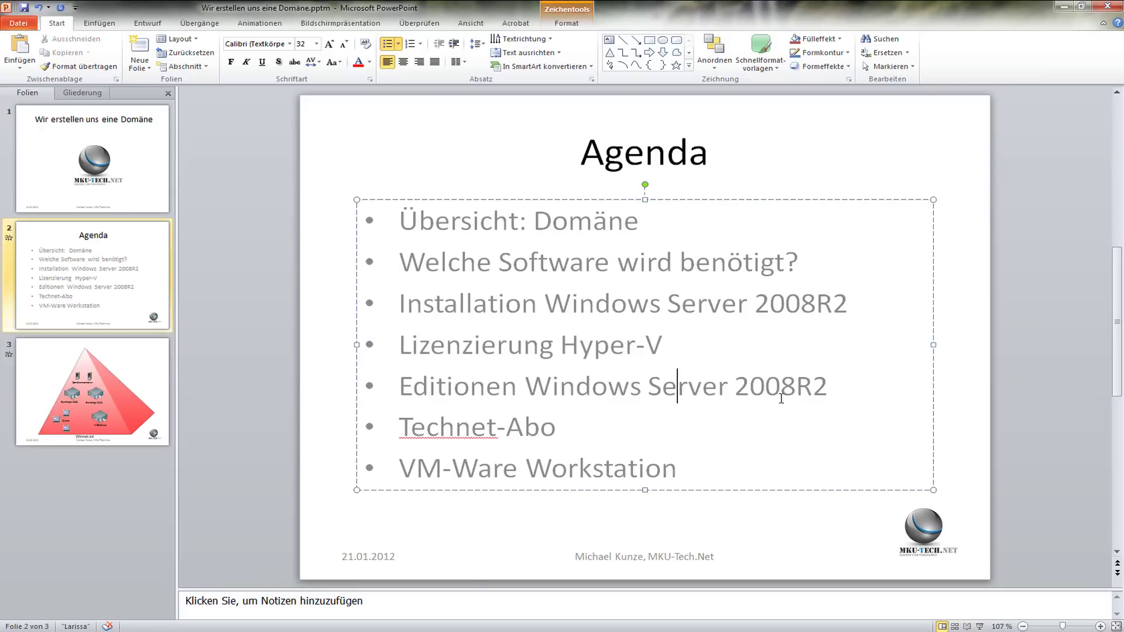
Mark the Agenda line Editionen Windows Server 2008R2
{"action": "left_click_drag", "start_coordinate": [844, 392], "coordinate": [498, 390]}
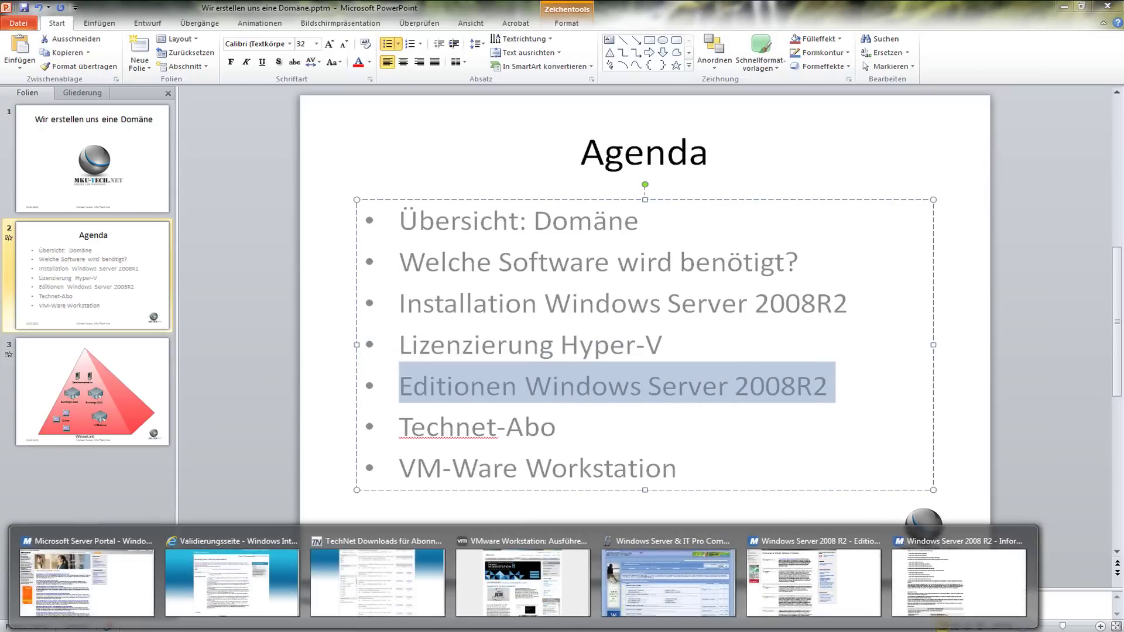
{"action": "mouse_move", "coordinate": [792, 569]}
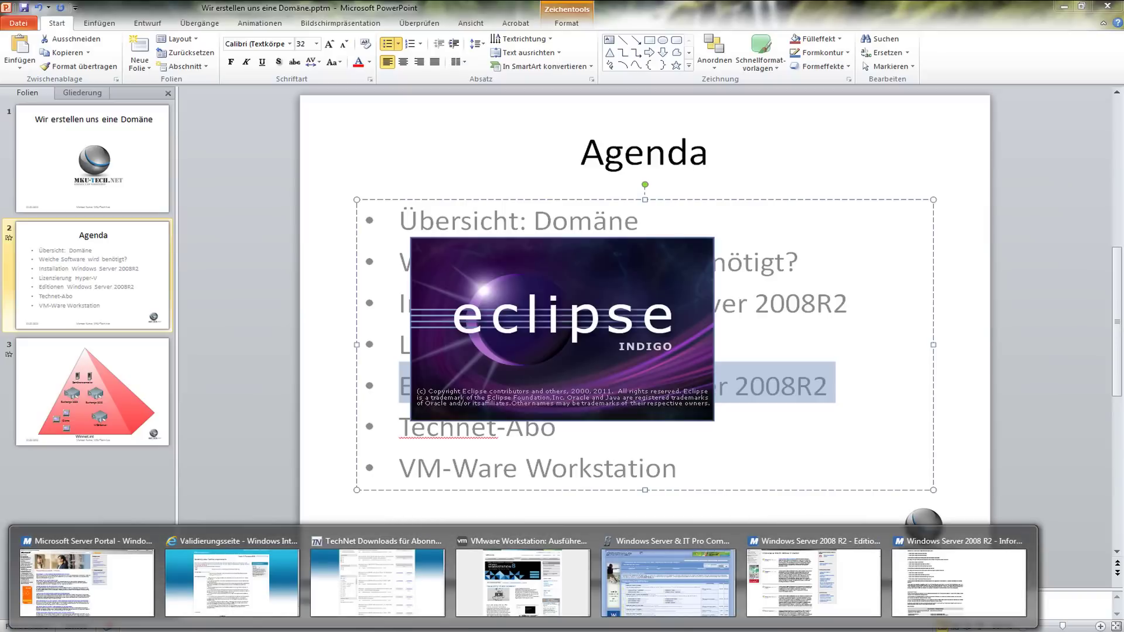
{"action": "right_click", "coordinate": [257, 628]}
{"action": "left_click", "coordinate": [252, 618]}
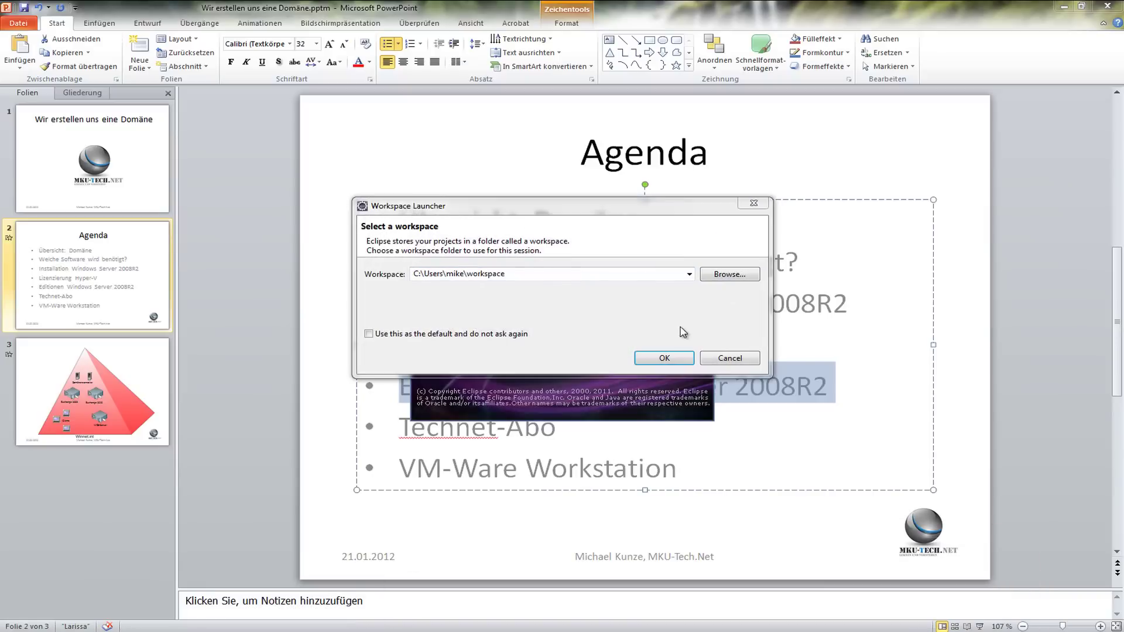
{"action": "left_click", "coordinate": [725, 356]}
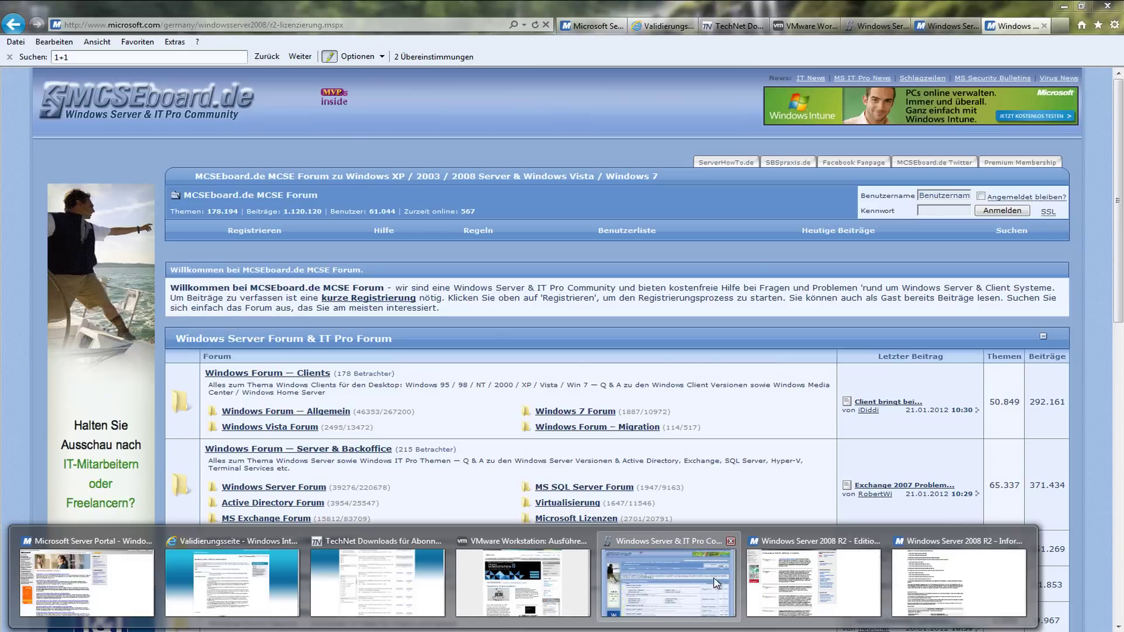
Switch to the browser's Windows Server 2008 R2 edition overview and examine it, marking the page heading and the R2 Standard name
{"action": "left_click", "coordinate": [717, 582]}
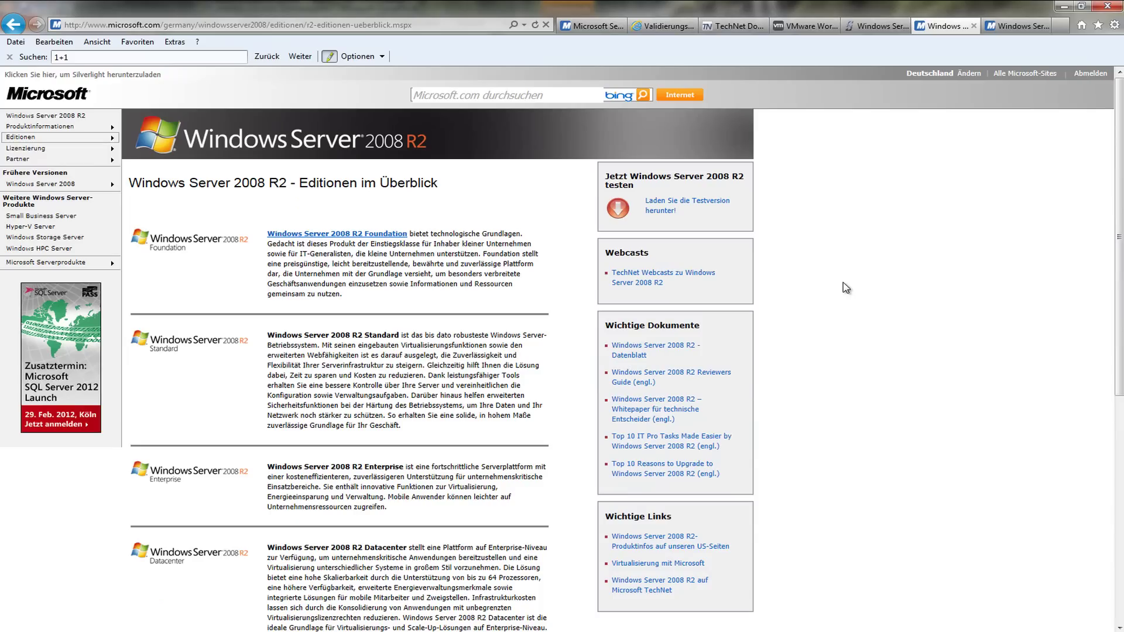
{"action": "mouse_move", "coordinate": [90, 149]}
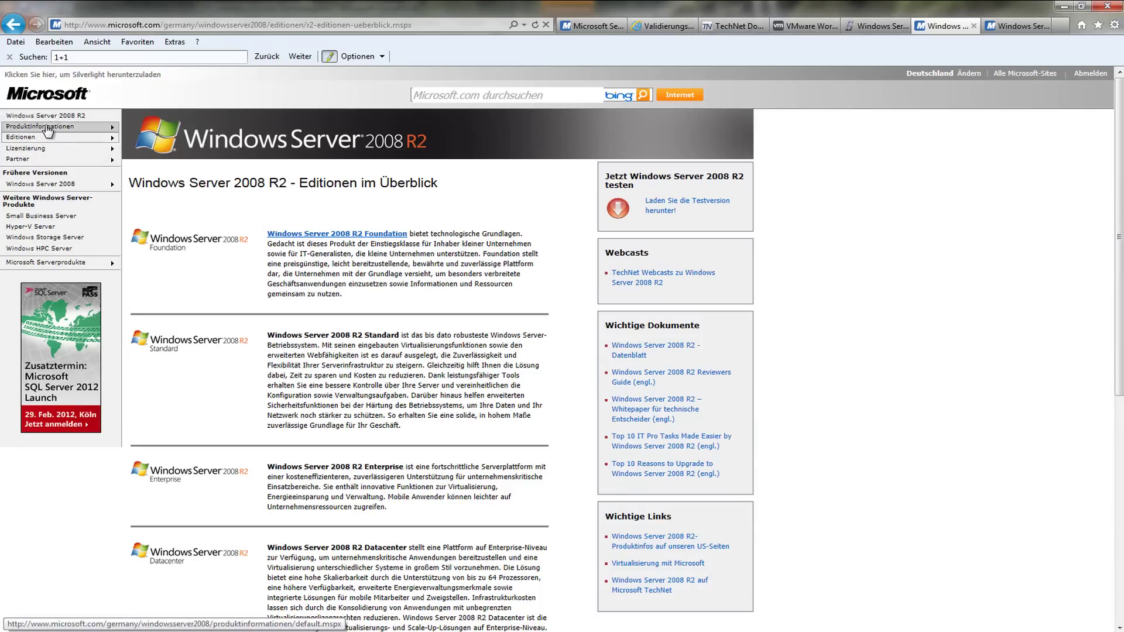
{"action": "mouse_move", "coordinate": [48, 131]}
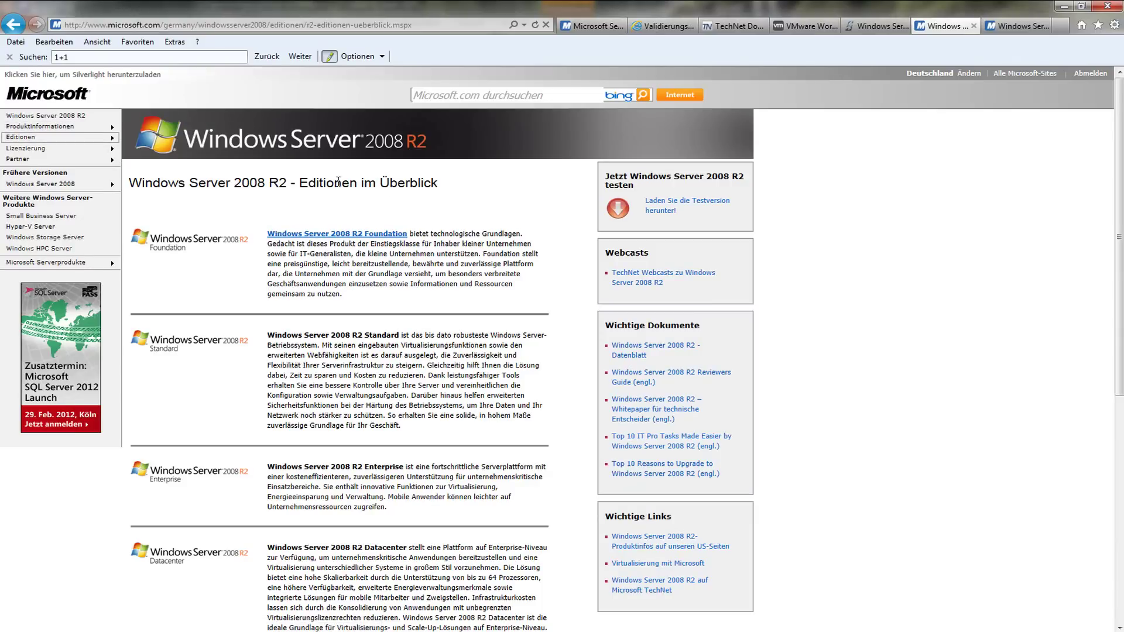
{"action": "left_click_drag", "start_coordinate": [226, 183], "coordinate": [440, 189]}
{"action": "scroll", "coordinate": [515, 236], "scroll_direction": "down", "scroll_amount": 2}
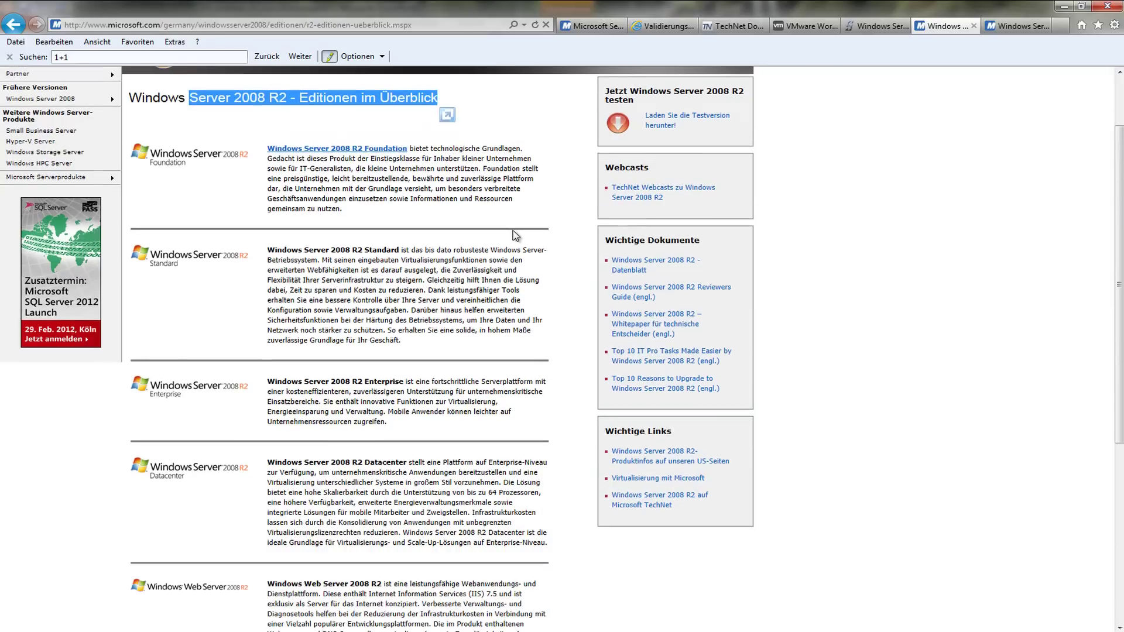
{"action": "scroll", "coordinate": [516, 236], "scroll_direction": "down", "scroll_amount": 2}
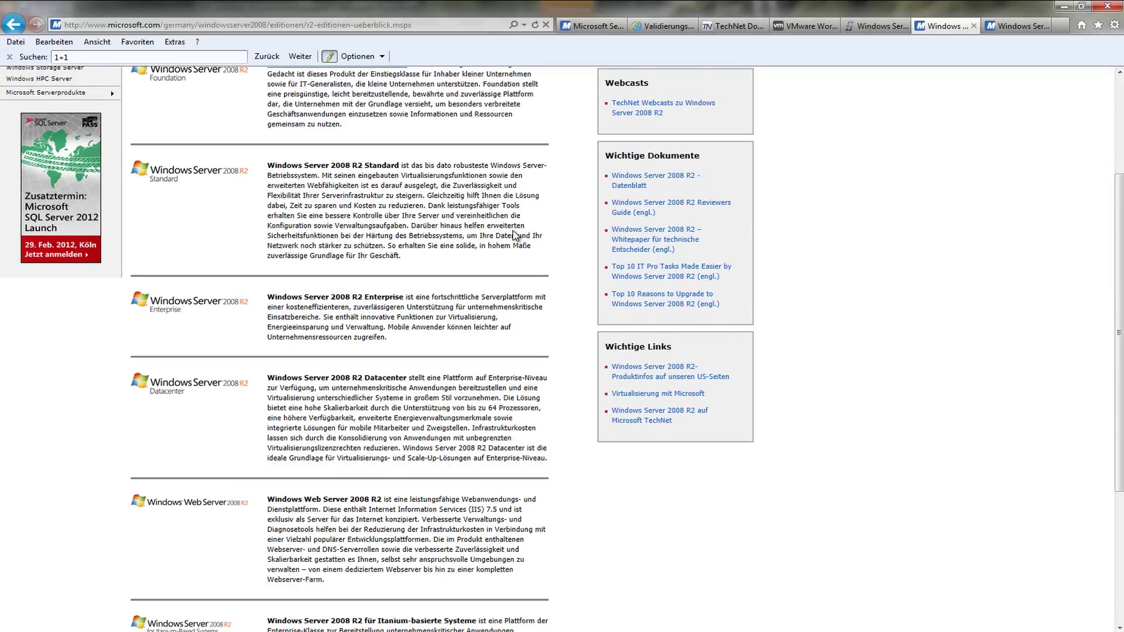
{"action": "left_click_drag", "start_coordinate": [350, 166], "coordinate": [412, 166]}
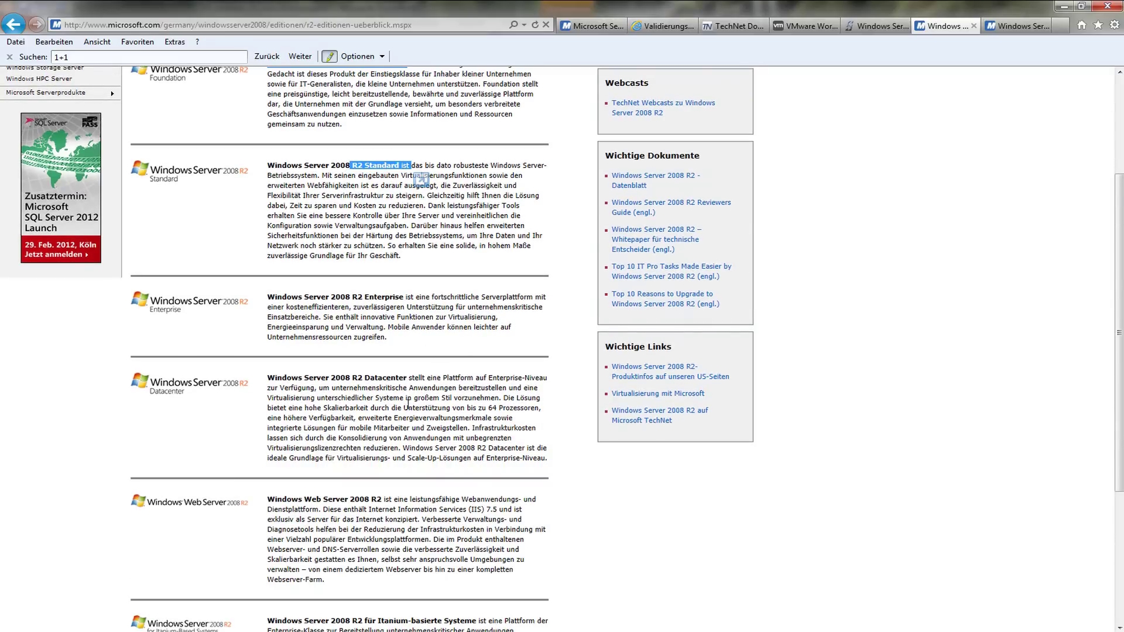
Look through the edition descriptions from Foundation to Itanium, marking the name of the edition for Itanium-based systems
{"action": "scroll", "coordinate": [469, 354], "scroll_direction": "up", "scroll_amount": 4}
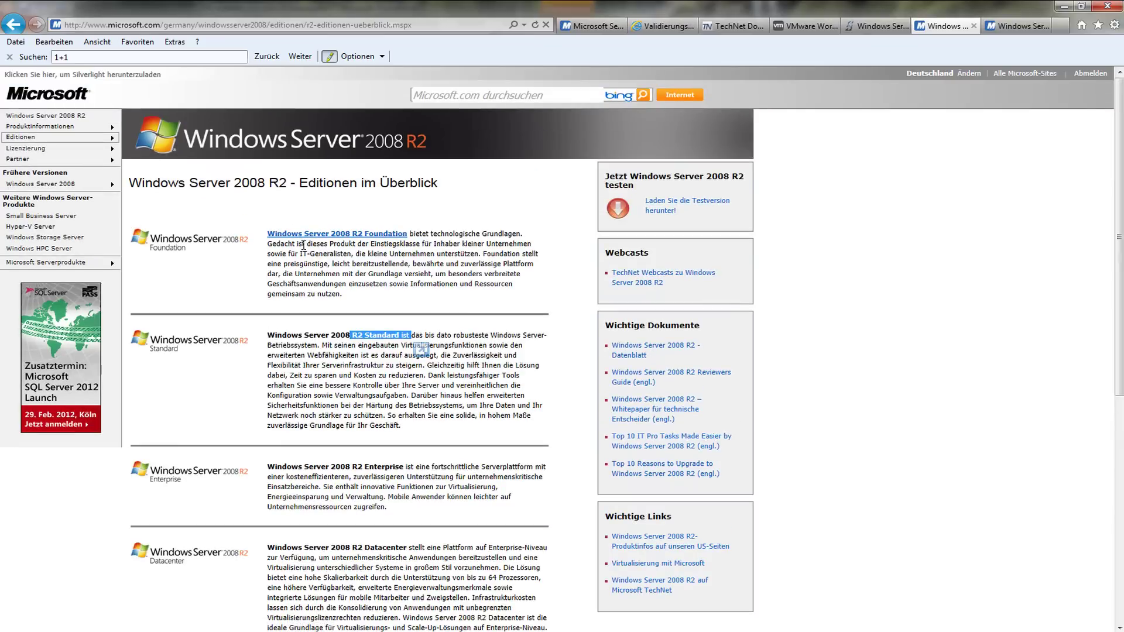
{"action": "scroll", "coordinate": [326, 249], "scroll_direction": "down", "scroll_amount": 5}
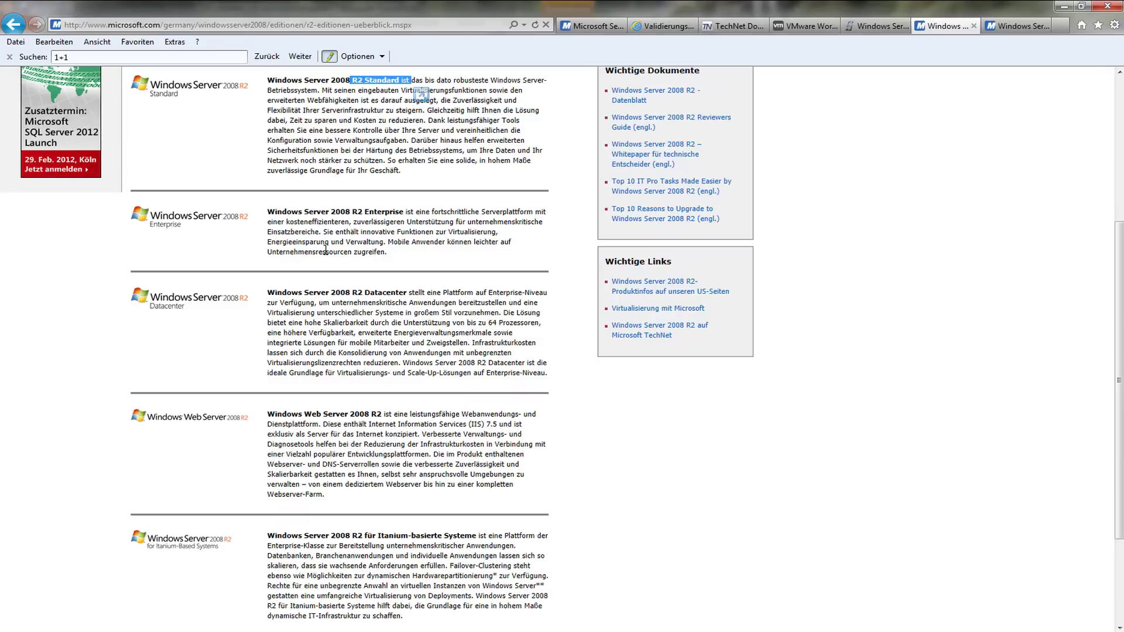
{"action": "scroll", "coordinate": [326, 250], "scroll_direction": "down", "scroll_amount": 2}
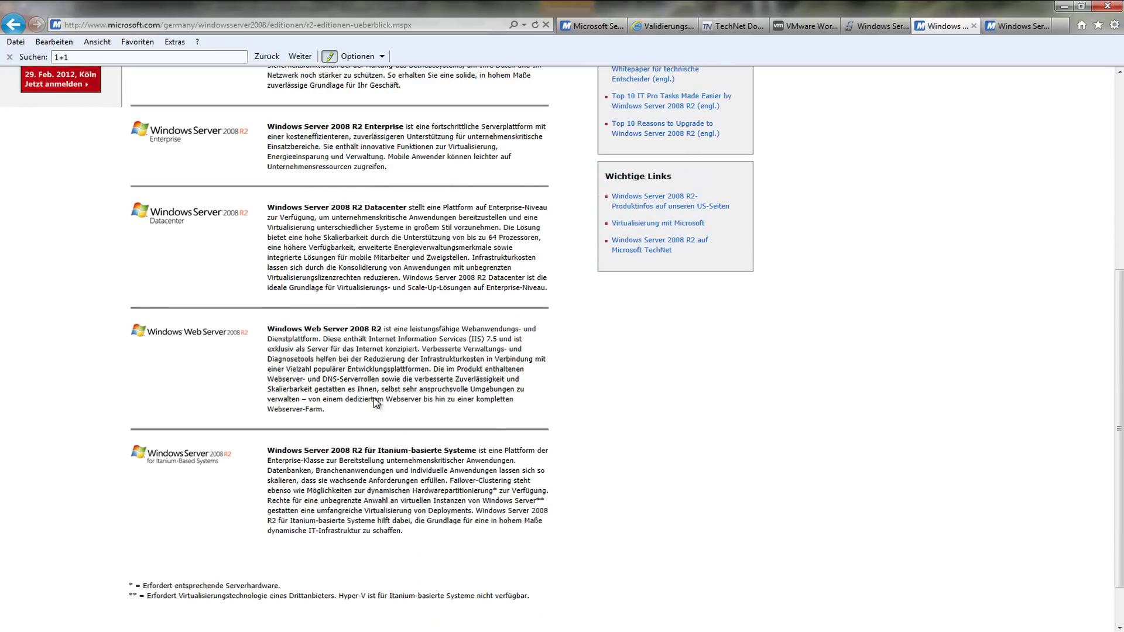
{"action": "left_click_drag", "start_coordinate": [477, 451], "coordinate": [332, 452]}
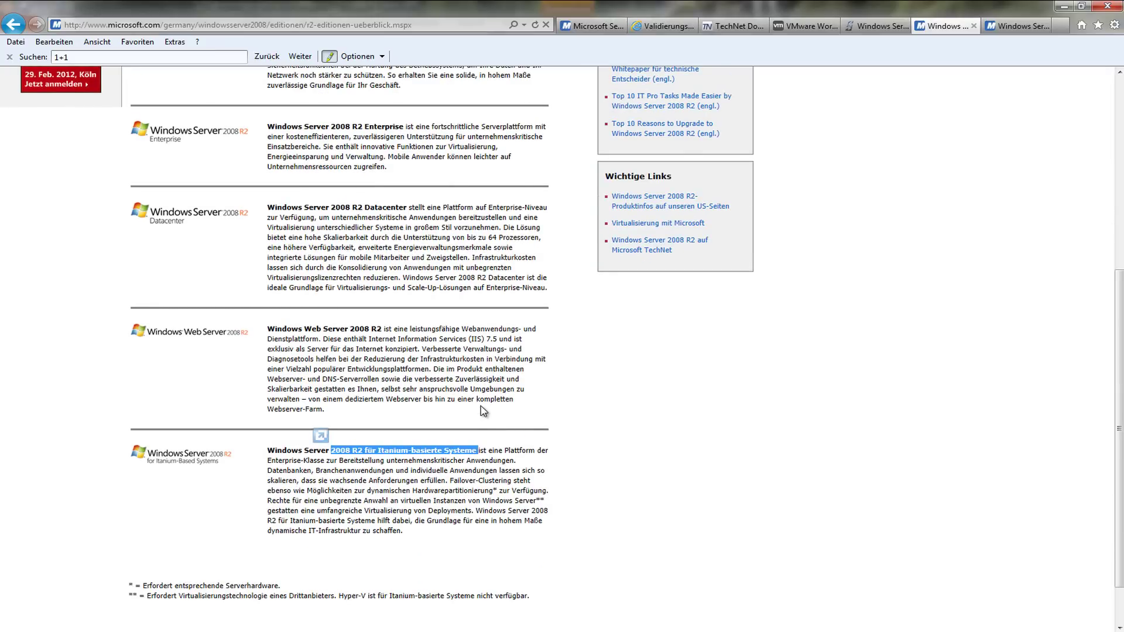
Open the Funktionsvergleich page for Windows Server 2008 R2 and look through its table of features per edition
{"action": "scroll", "coordinate": [484, 411], "scroll_direction": "up", "scroll_amount": 8}
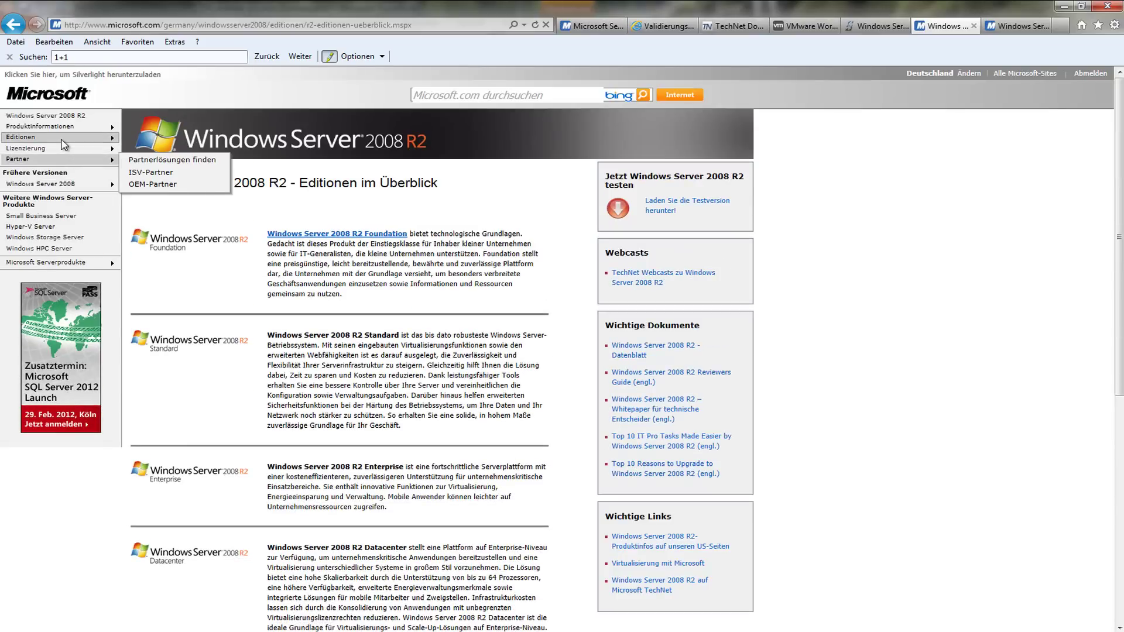
{"action": "left_click", "coordinate": [230, 164]}
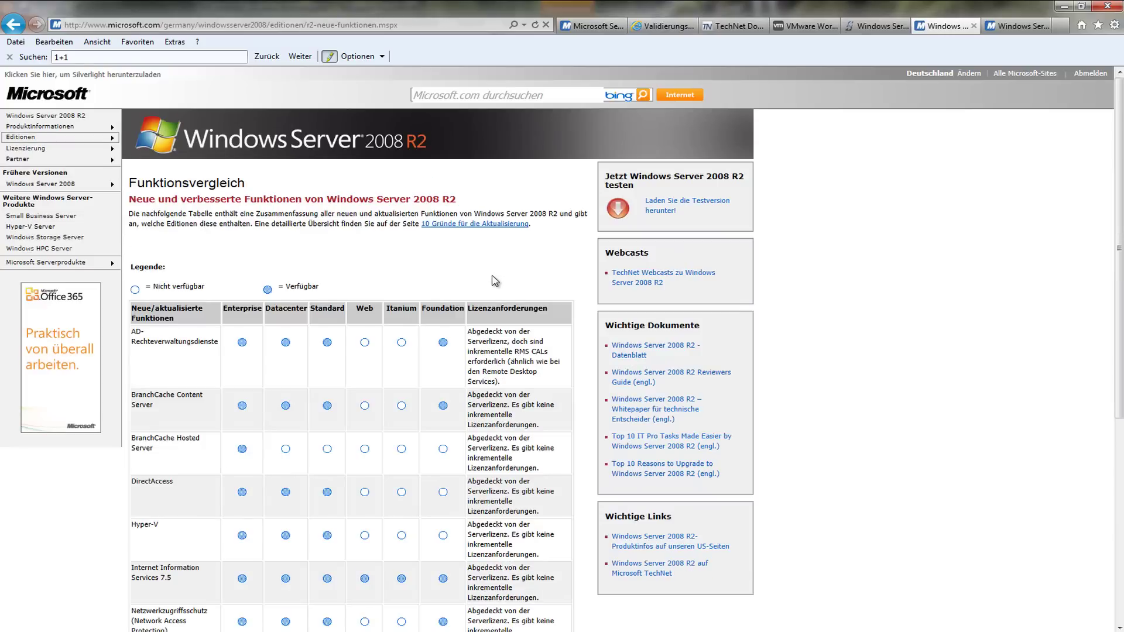
{"action": "scroll", "coordinate": [493, 276], "scroll_direction": "down", "scroll_amount": 1}
{"action": "scroll", "coordinate": [494, 276], "scroll_direction": "down", "scroll_amount": 1}
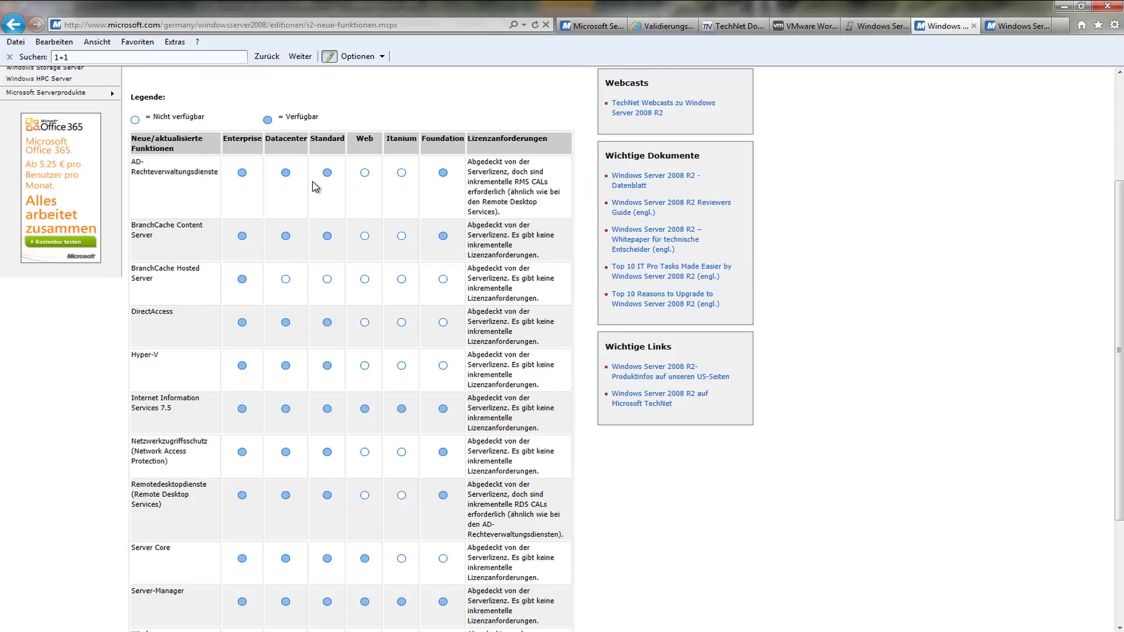
{"action": "scroll", "coordinate": [300, 225], "scroll_direction": "down", "scroll_amount": 3}
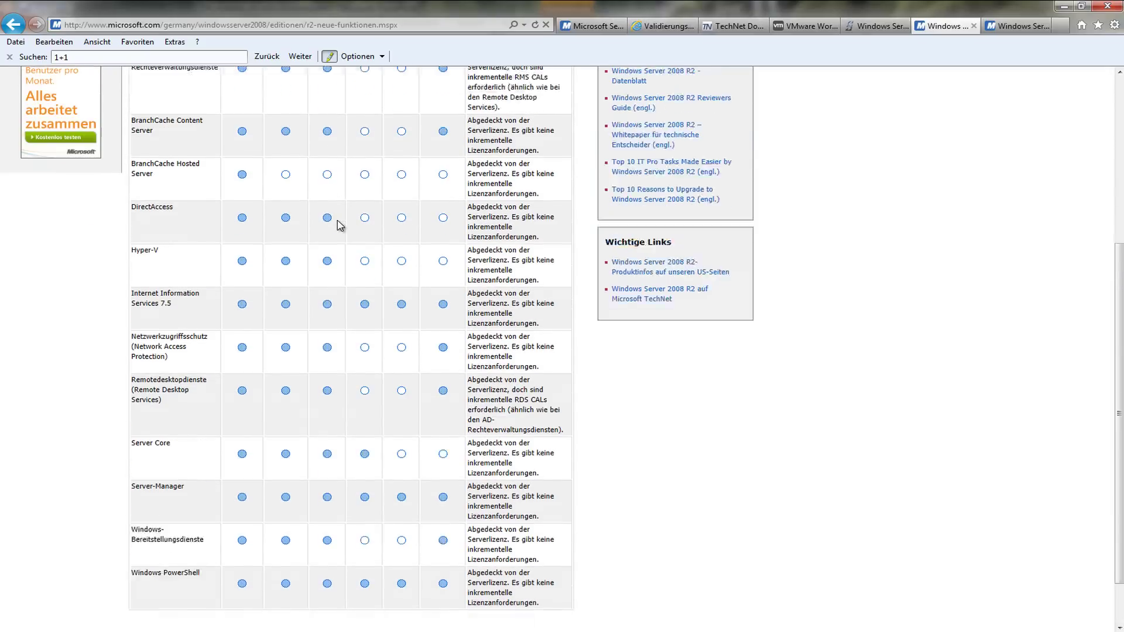
{"action": "scroll", "coordinate": [338, 224], "scroll_direction": "up", "scroll_amount": 3}
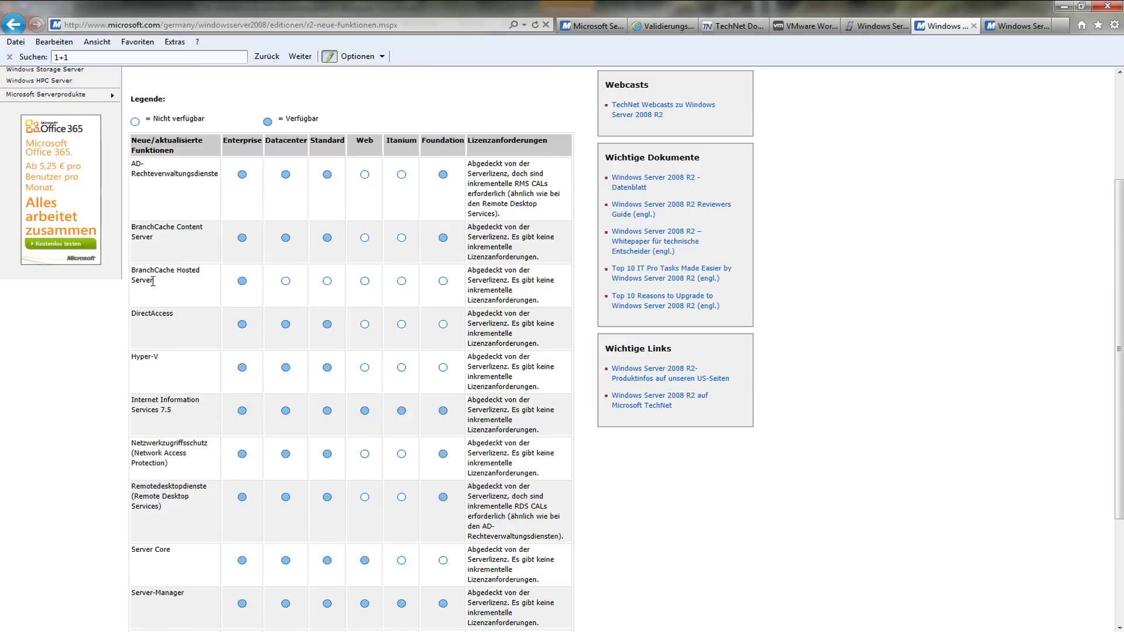
Check which editions include BranchCache Hosted Server, marking the feature name, and review the site's Lizenzierung topics
{"action": "left_click_drag", "start_coordinate": [152, 282], "coordinate": [131, 270]}
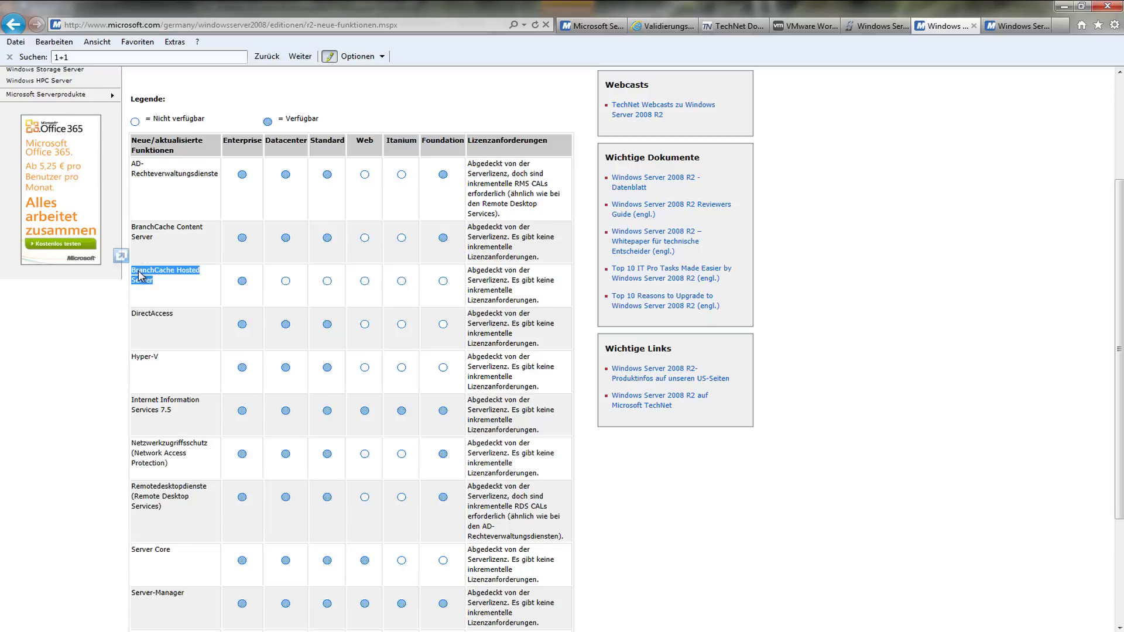
{"action": "left_click", "coordinate": [254, 289]}
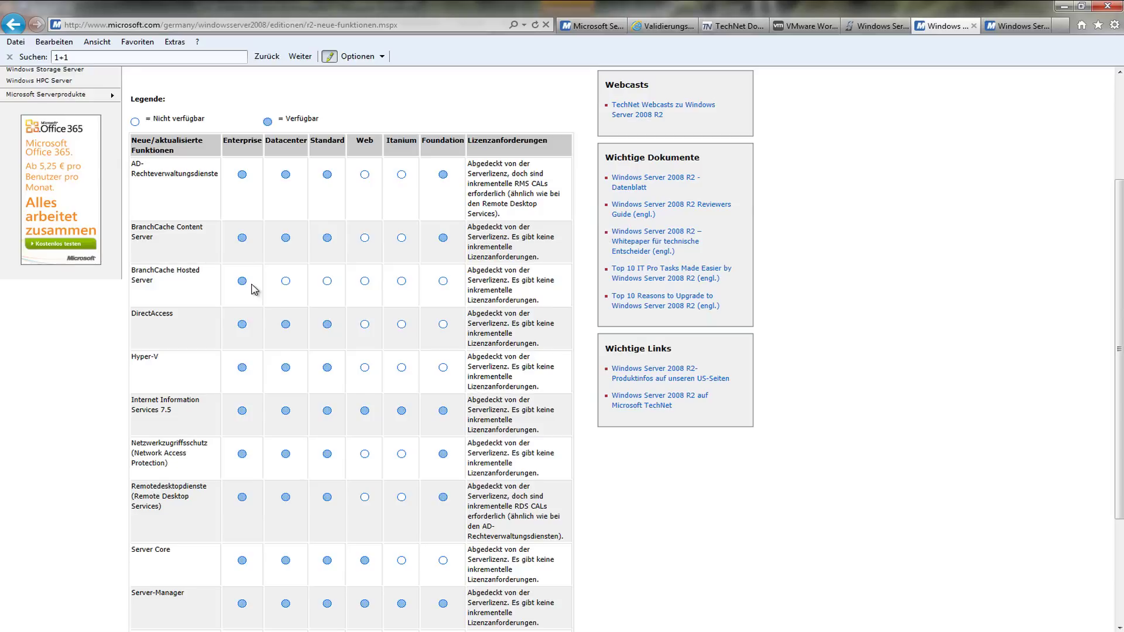
{"action": "scroll", "coordinate": [254, 289], "scroll_direction": "up", "scroll_amount": 3}
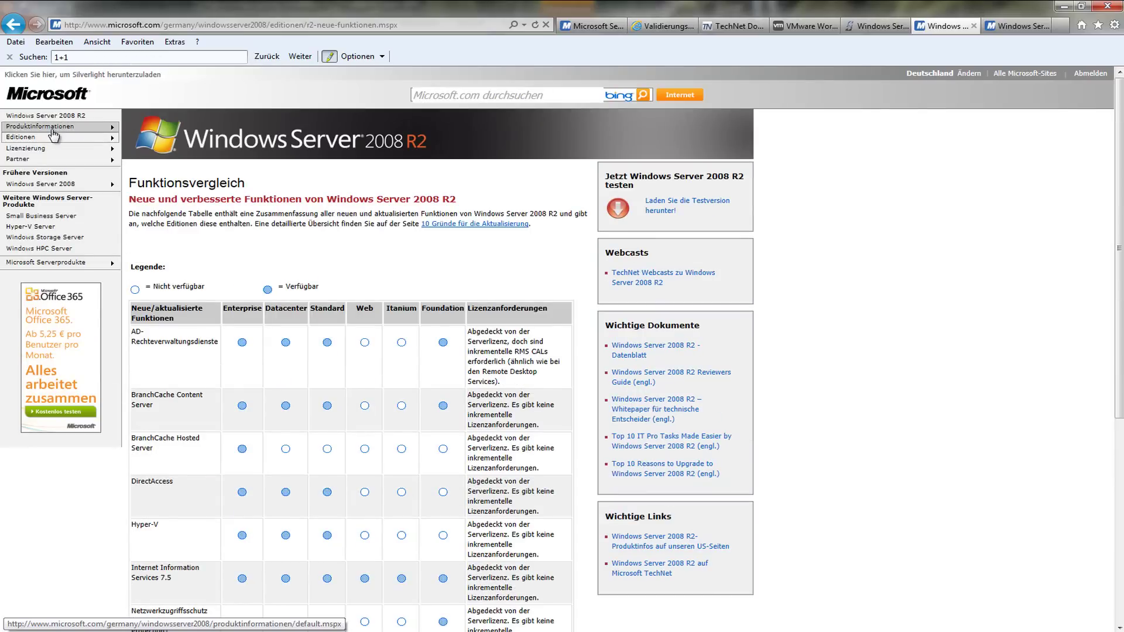
{"action": "mouse_move", "coordinate": [51, 135]}
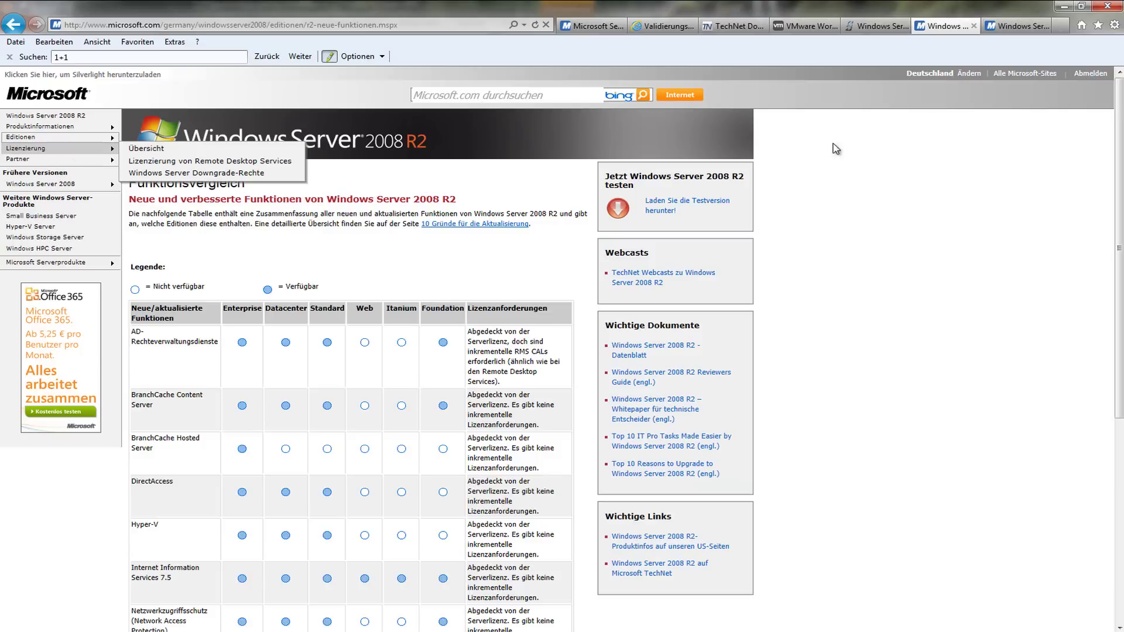
Minimize the browser to return to the PowerPoint presentation and mark the Agenda line Technet-Abo
{"action": "left_click", "coordinate": [1064, 7]}
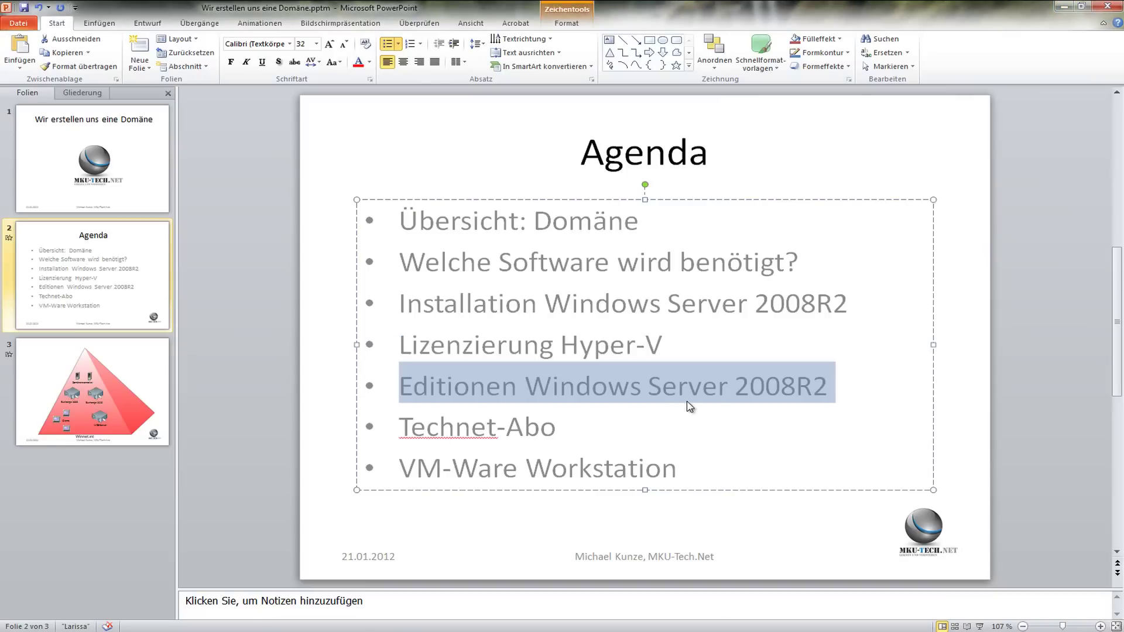
{"action": "left_click", "coordinate": [609, 430]}
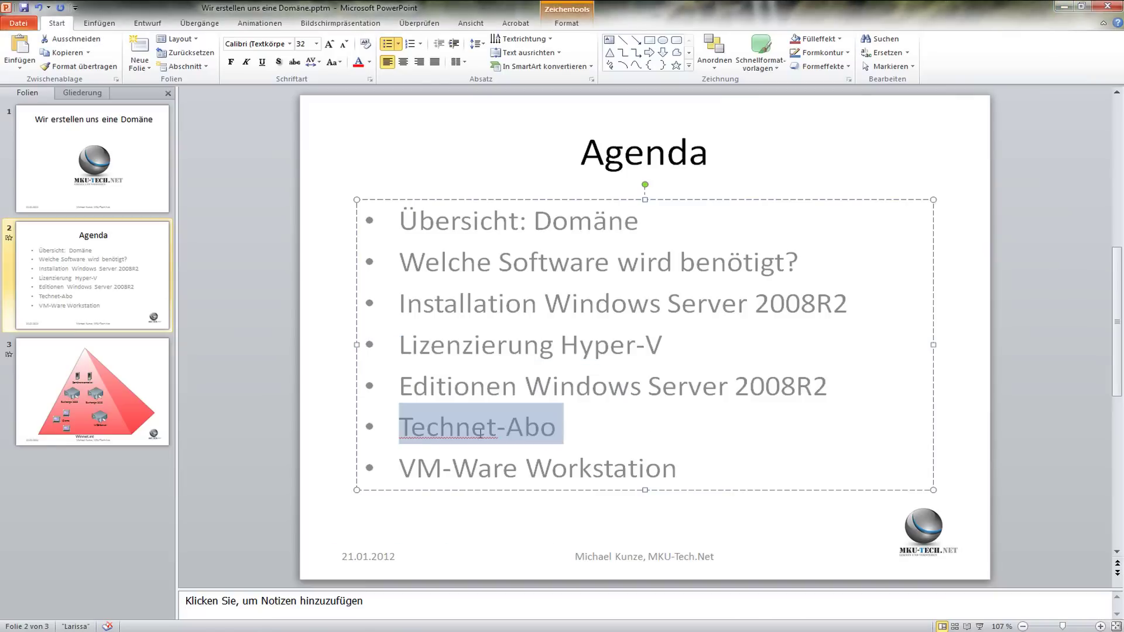
{"action": "left_click_drag", "start_coordinate": [590, 432], "coordinate": [426, 440]}
{"action": "scroll", "coordinate": [677, 412], "scroll_direction": "down", "scroll_amount": 1}
{"action": "scroll", "coordinate": [675, 411], "scroll_direction": "up", "scroll_amount": 1}
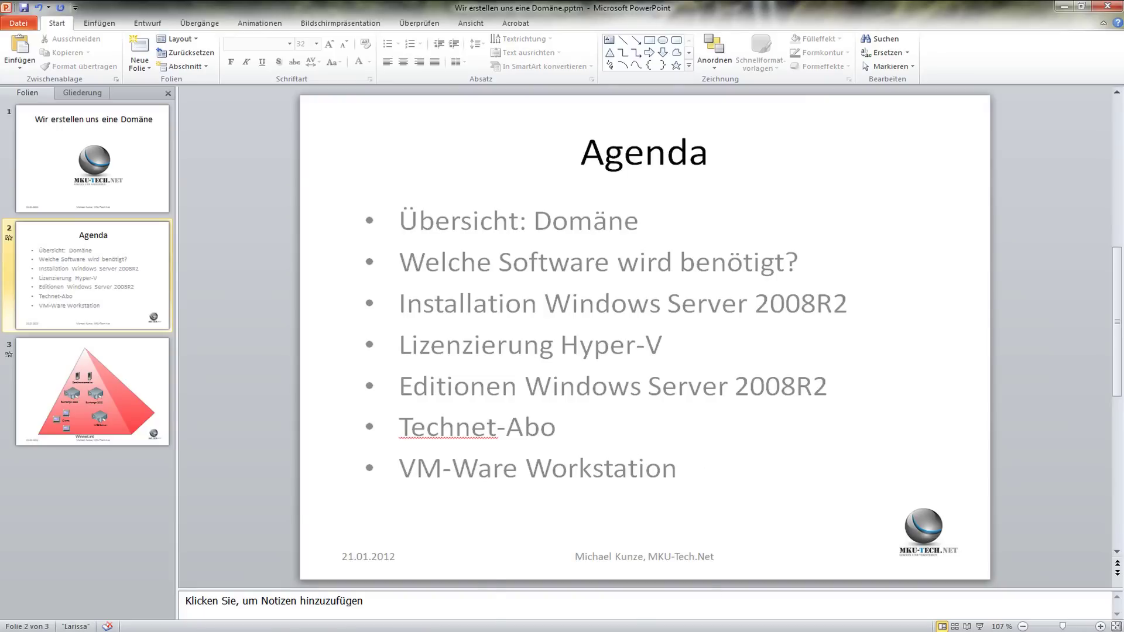
{"action": "left_click", "coordinate": [1064, 6]}
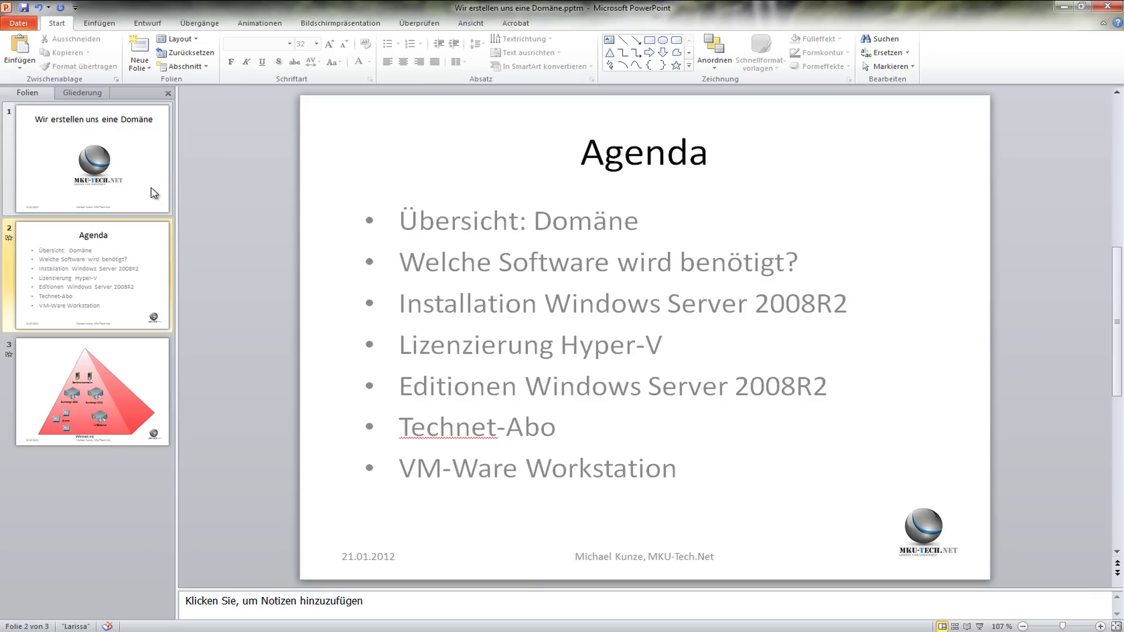
{"action": "left_click", "coordinate": [153, 192]}
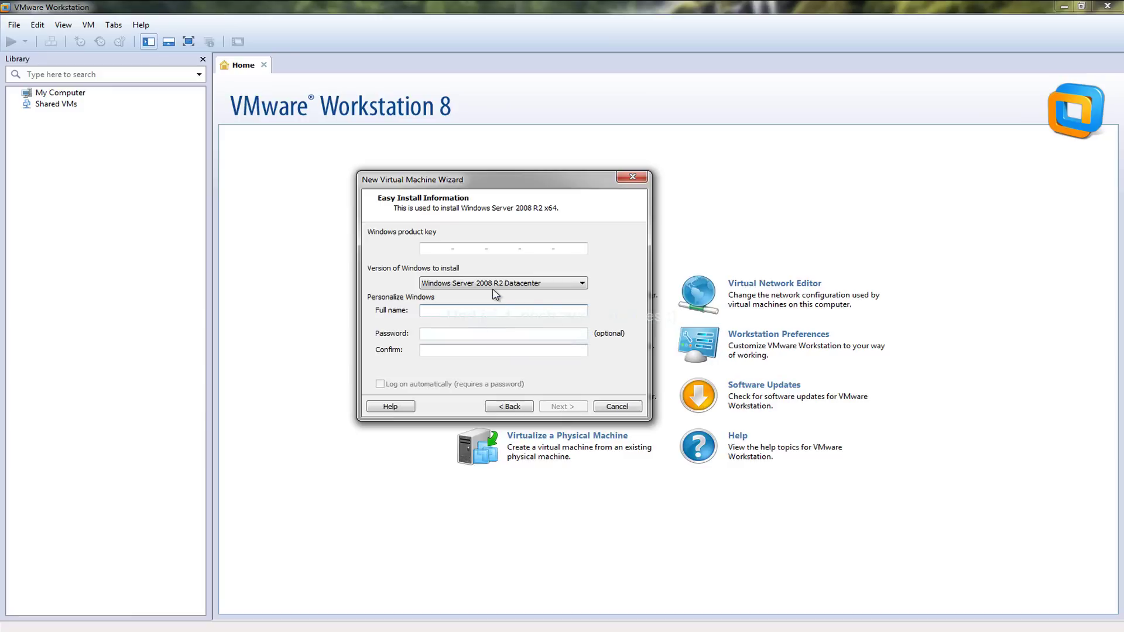
Review the Windows versions offered in the VMware Easy Install information and its full name, password and confirmation fields
{"action": "left_click", "coordinate": [495, 286]}
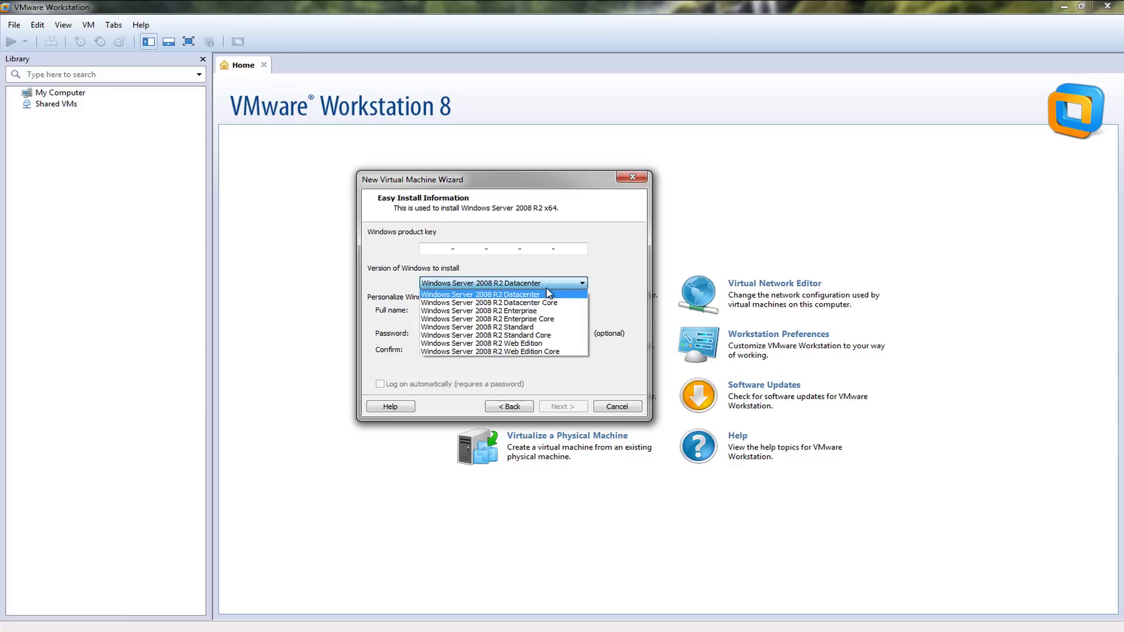
{"action": "left_click", "coordinate": [621, 289]}
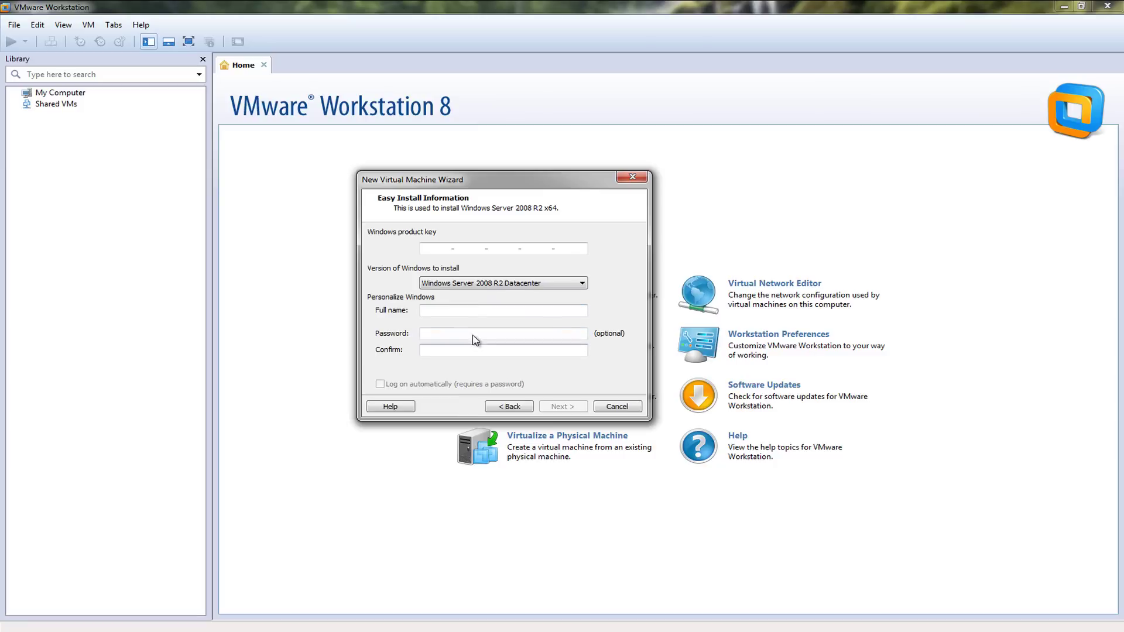
{"action": "left_click", "coordinate": [454, 311]}
{"action": "left_click", "coordinate": [454, 334]}
{"action": "left_click", "coordinate": [458, 350]}
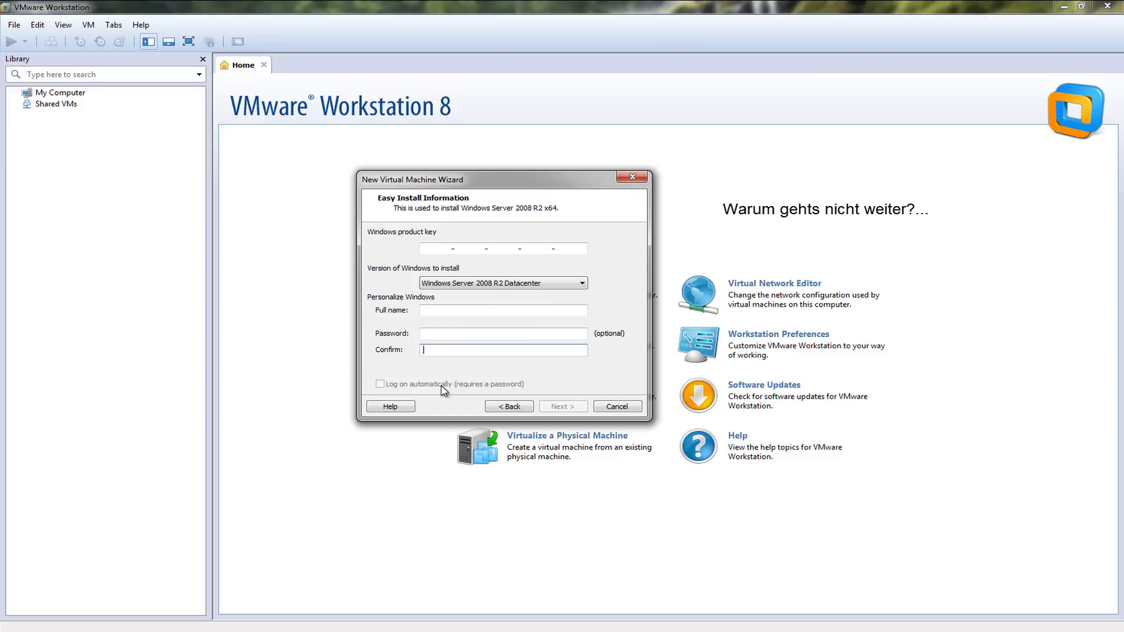
{"action": "type", "text": "a"}
{"action": "key", "text": "BackSpace"}
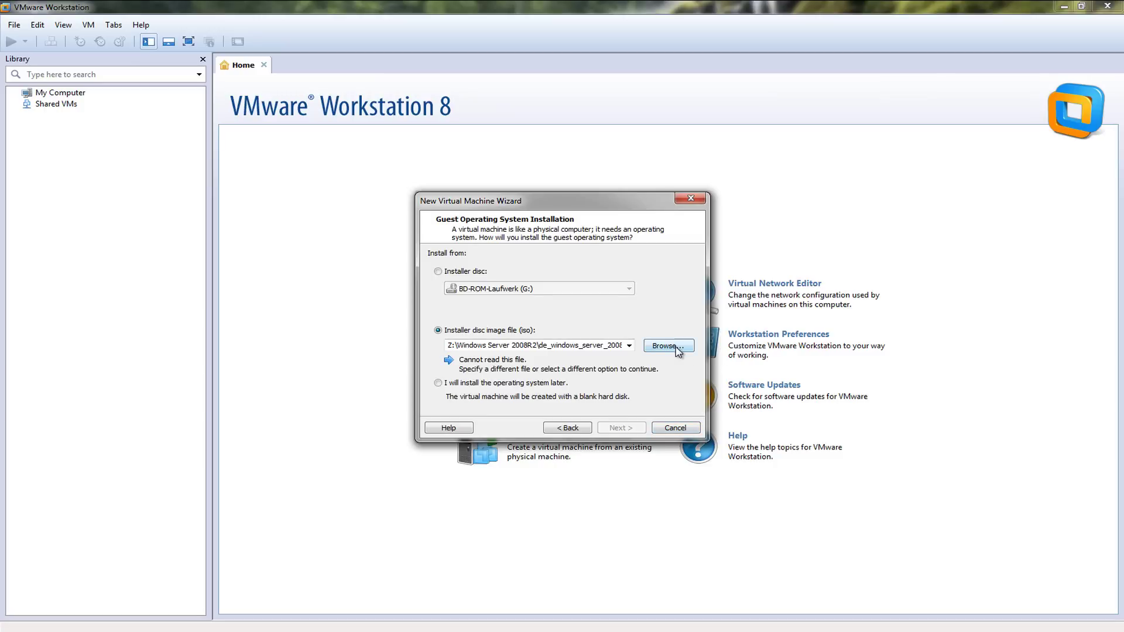
Browse for the installer ISO image in D:\MSDN\Windows Server 2008R2, with the file filter set to All files (*.*)
{"action": "left_click", "coordinate": [668, 346]}
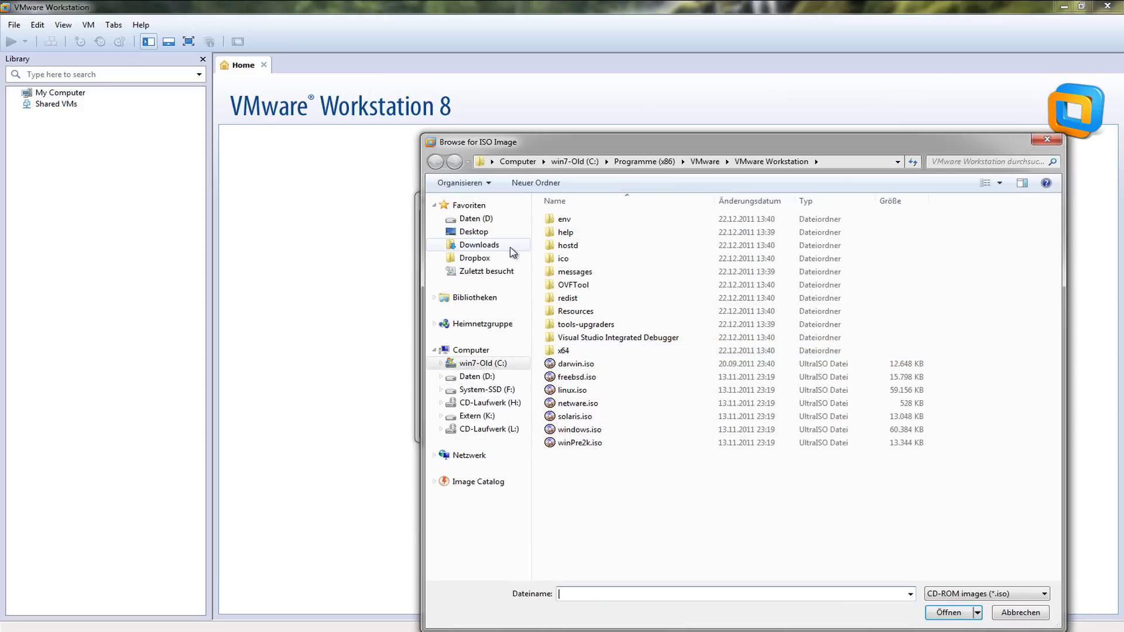
{"action": "left_click", "coordinate": [485, 379]}
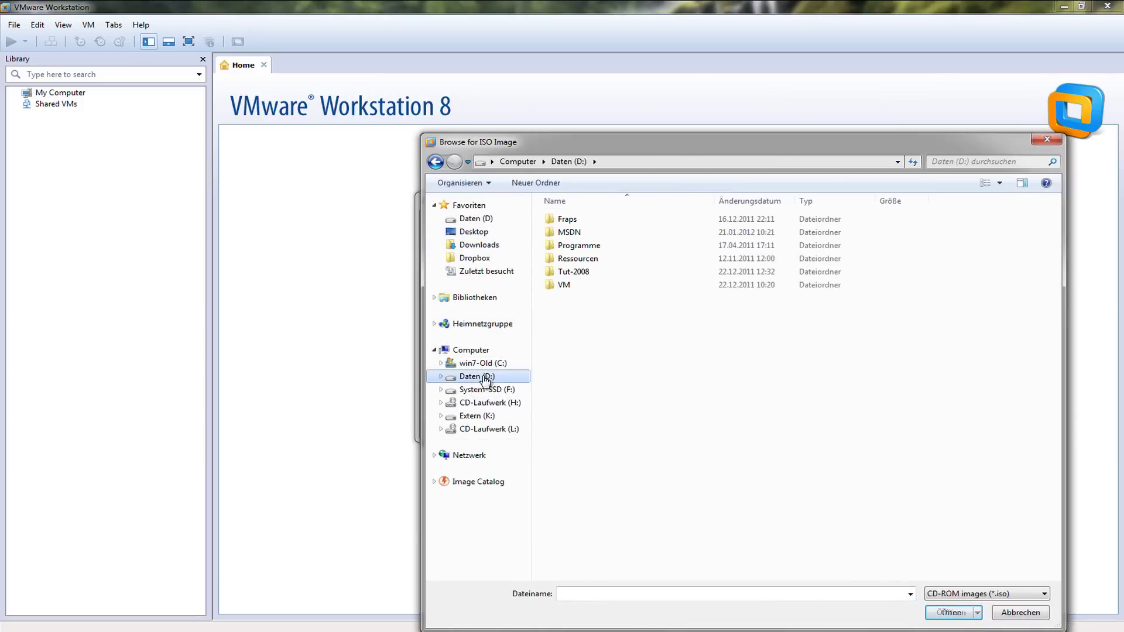
{"action": "double_click", "coordinate": [571, 233]}
{"action": "double_click", "coordinate": [570, 225]}
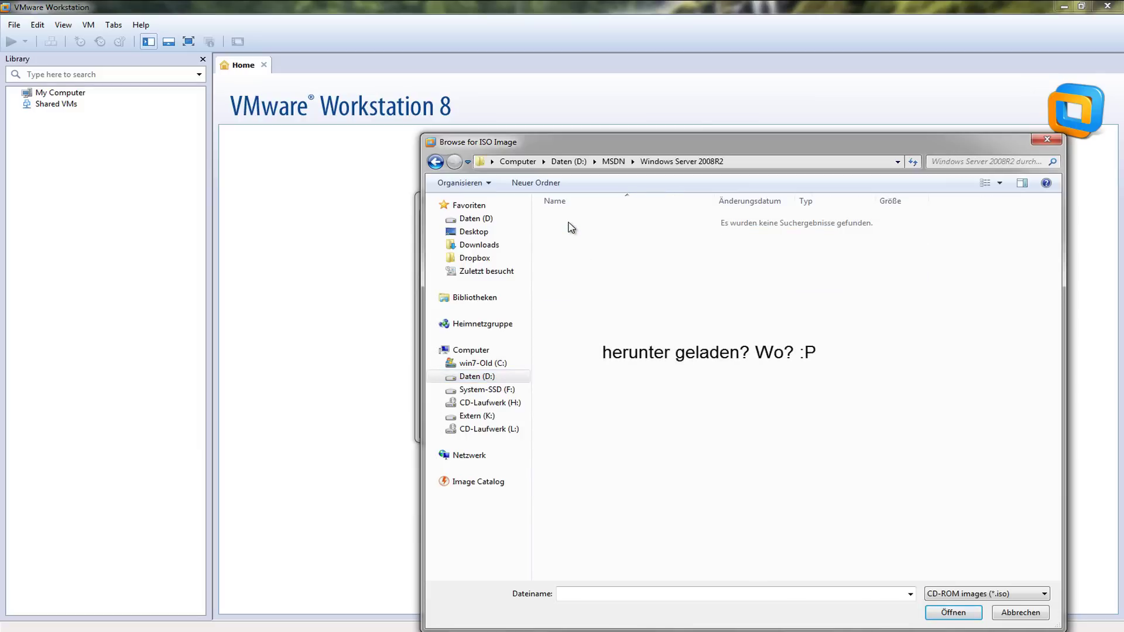
{"action": "left_click", "coordinate": [959, 595]}
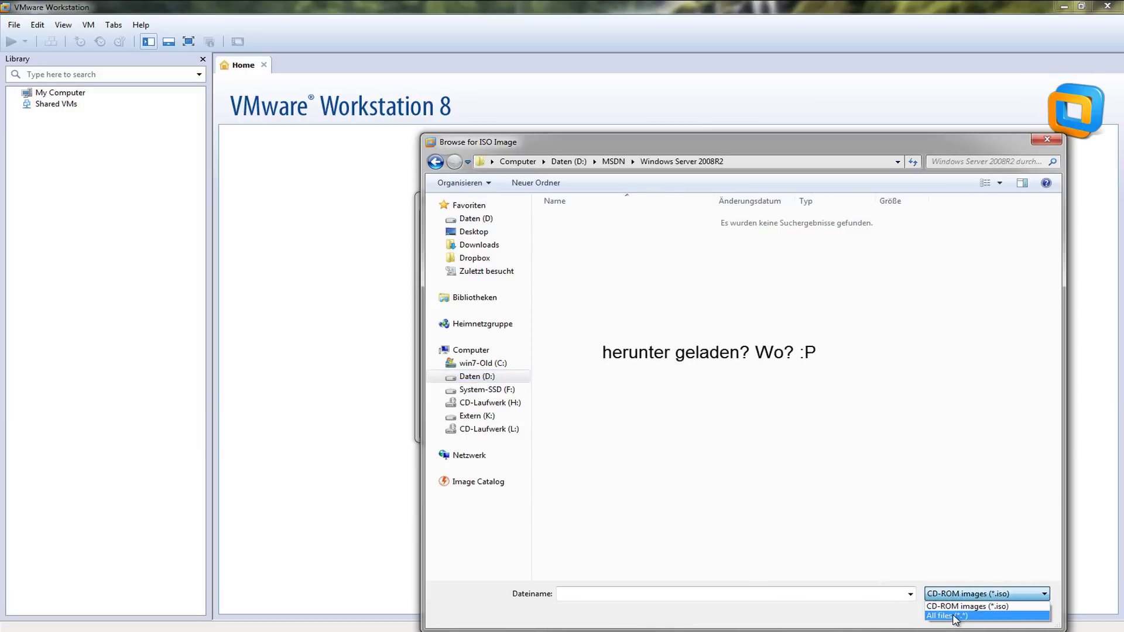
{"action": "left_click", "coordinate": [959, 603]}
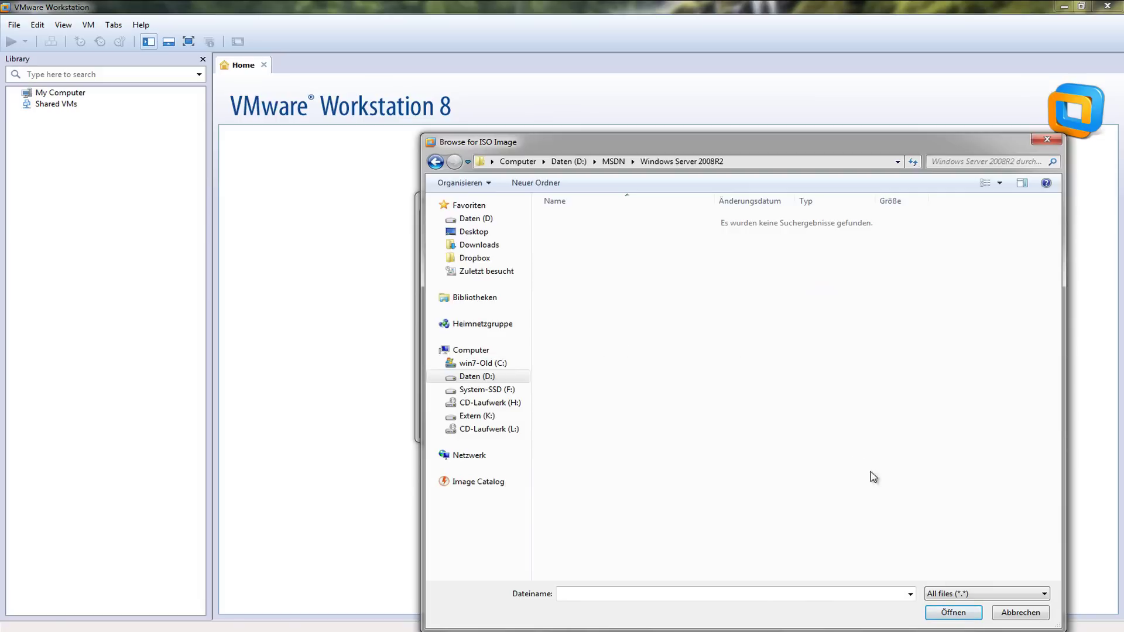
{"action": "left_click", "coordinate": [972, 631]}
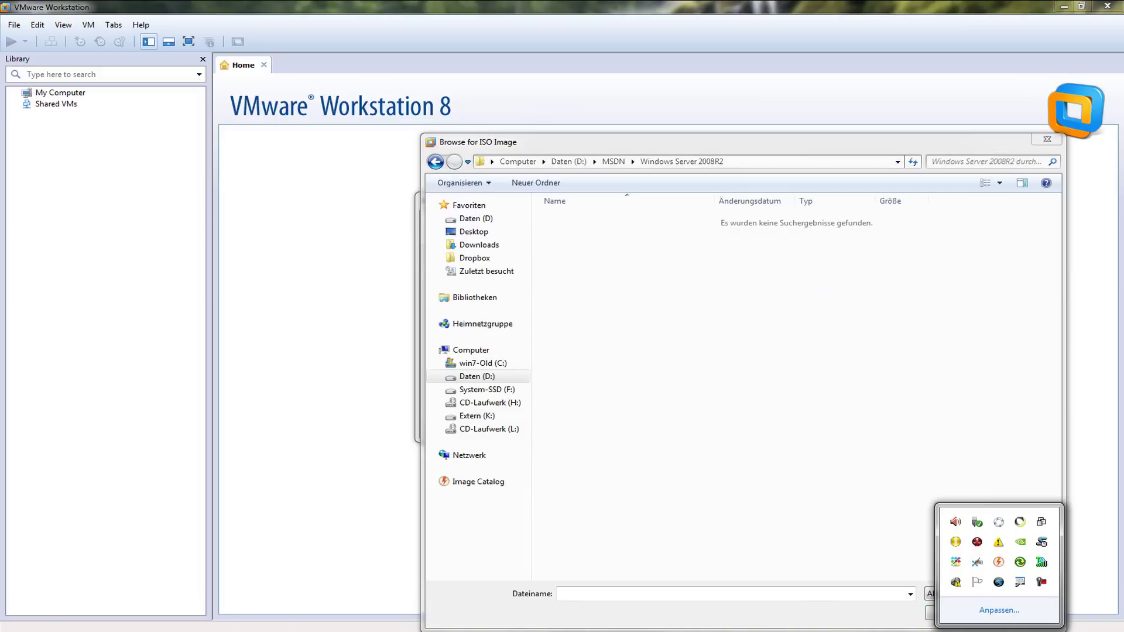
{"action": "right_click", "coordinate": [1042, 586]}
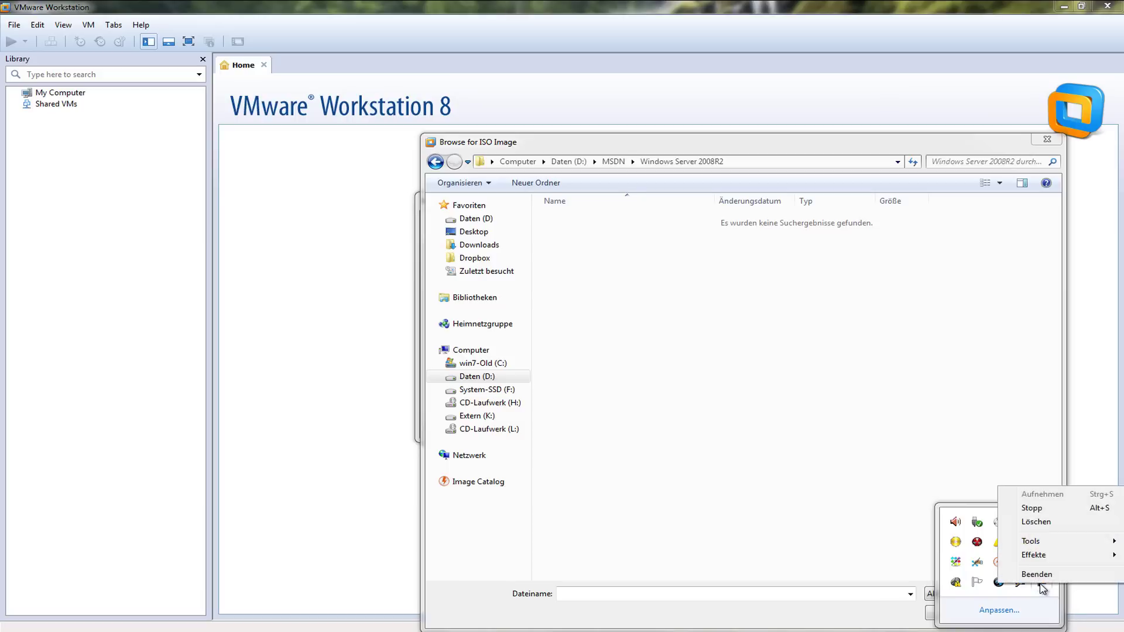